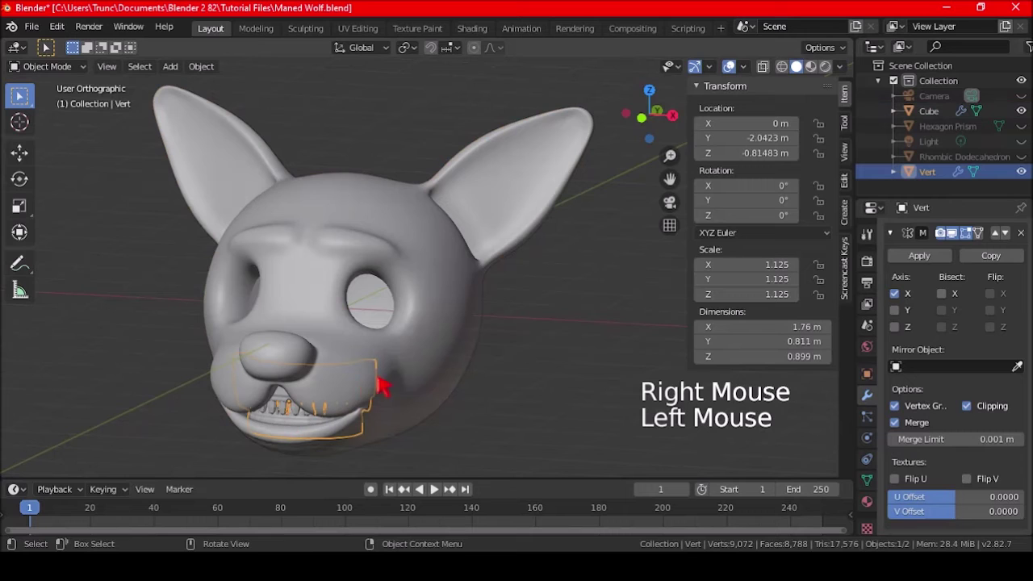
# - Join the teeth object with the wolf head mesh into a single object, keeping the head as the active one
pyautogui.keyDown('shift'); pyautogui.moveTo(350, 396); pyautogui.dragTo(431, 336, button='middle'); pyautogui.keyUp('shift')
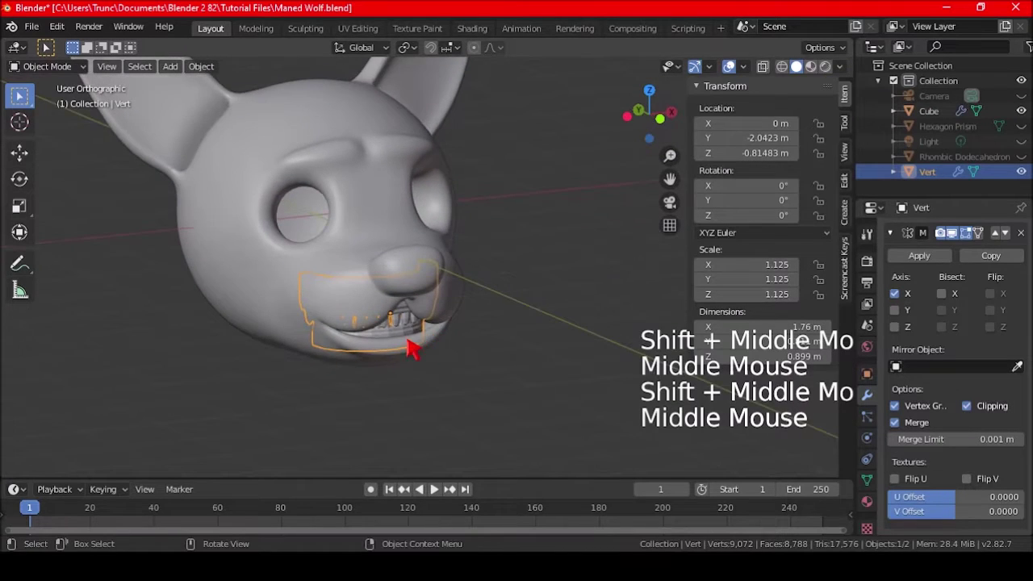
pyautogui.scroll(2, 412, 347)
pyautogui.click(867, 376)
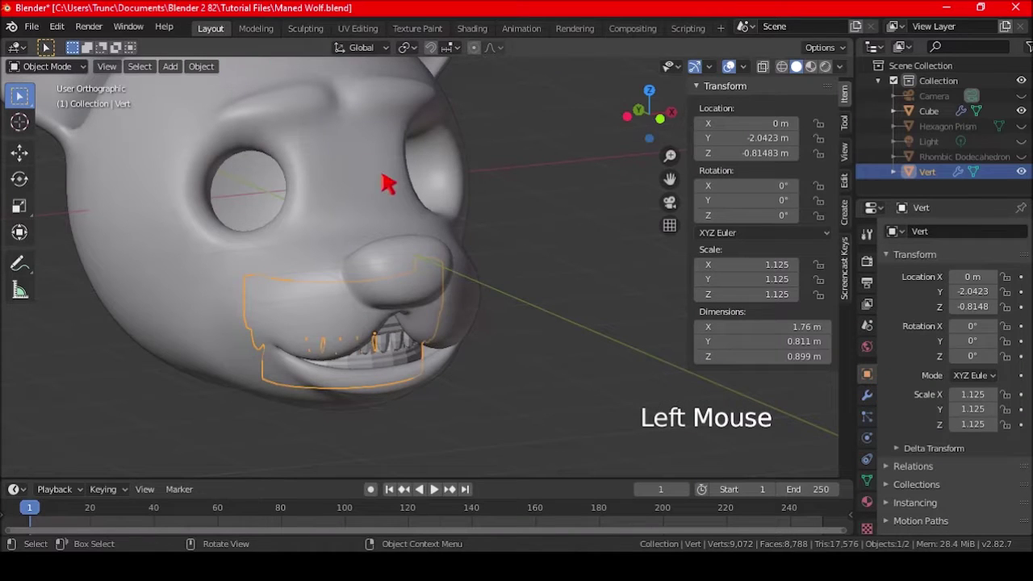
pyautogui.click(867, 396)
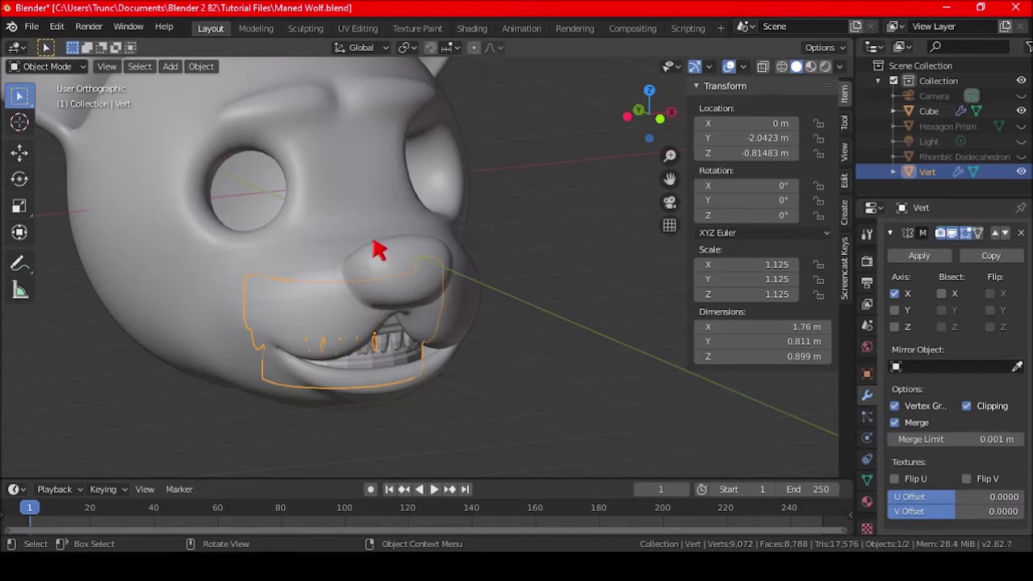
pyautogui.keyDown('shift'); pyautogui.click(364, 199); pyautogui.keyUp('shift')
pyautogui.press('ctrl')
pyautogui.hotkey('ctrl', 'j')
# - Apply smooth shading to the joined head so the gums and teeth lose their faceted look
pyautogui.moveTo(554, 295); pyautogui.dragTo(482, 307, button='middle')
pyautogui.scroll(3, 357, 334)
pyautogui.moveTo(302, 342); pyautogui.dragTo(305, 312, button='middle')
pyautogui.scroll(2, 237, 253)
pyautogui.moveTo(242, 252); pyautogui.dragTo(286, 277, button='middle')
pyautogui.scroll(-3, 286, 277)
pyautogui.moveTo(334, 302); pyautogui.dragTo(339, 252, button='middle')
pyautogui.scroll(3, 339, 255)
pyautogui.scroll(1, 340, 256)
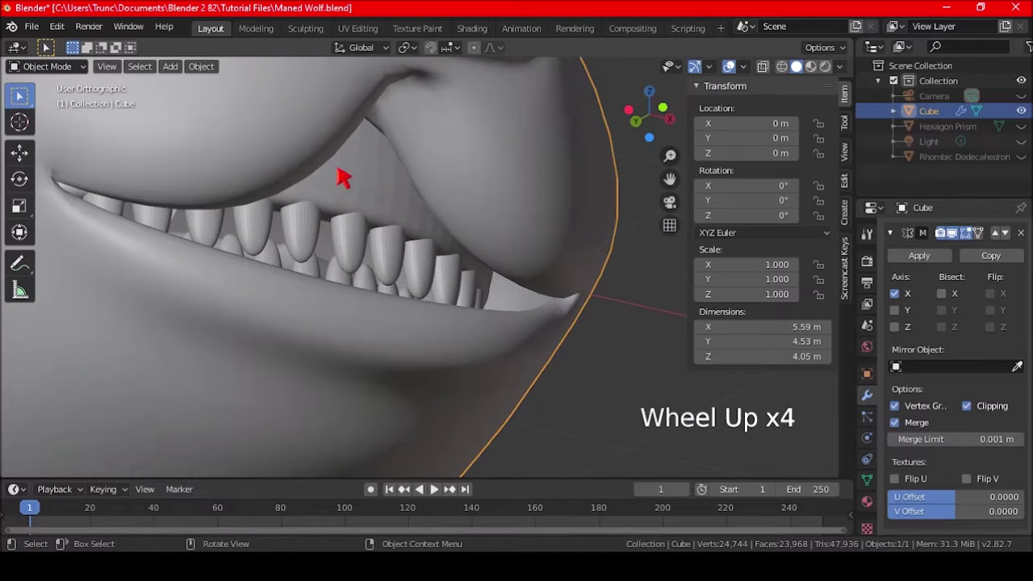
pyautogui.rightClick(394, 173)
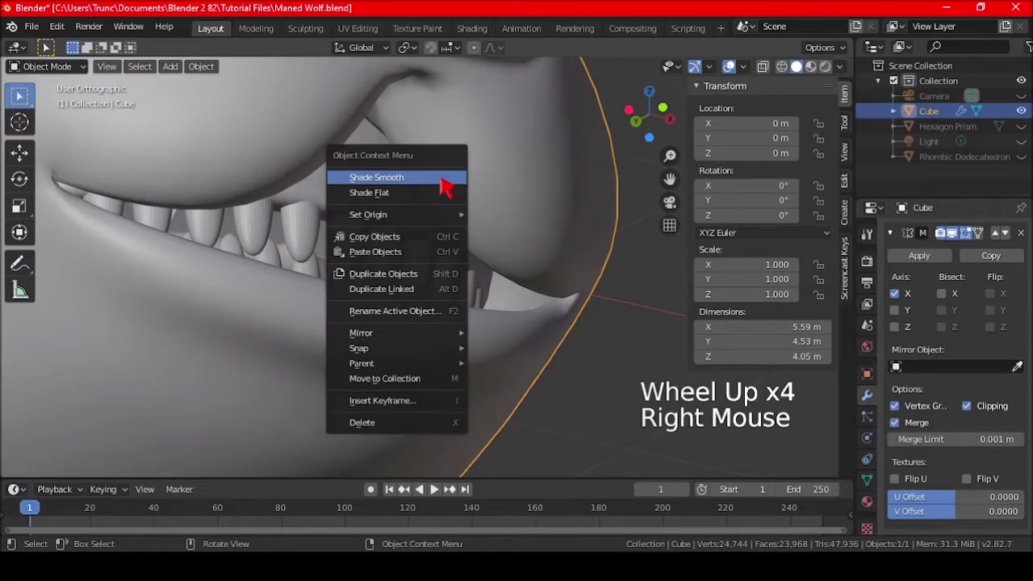
pyautogui.click(443, 186)
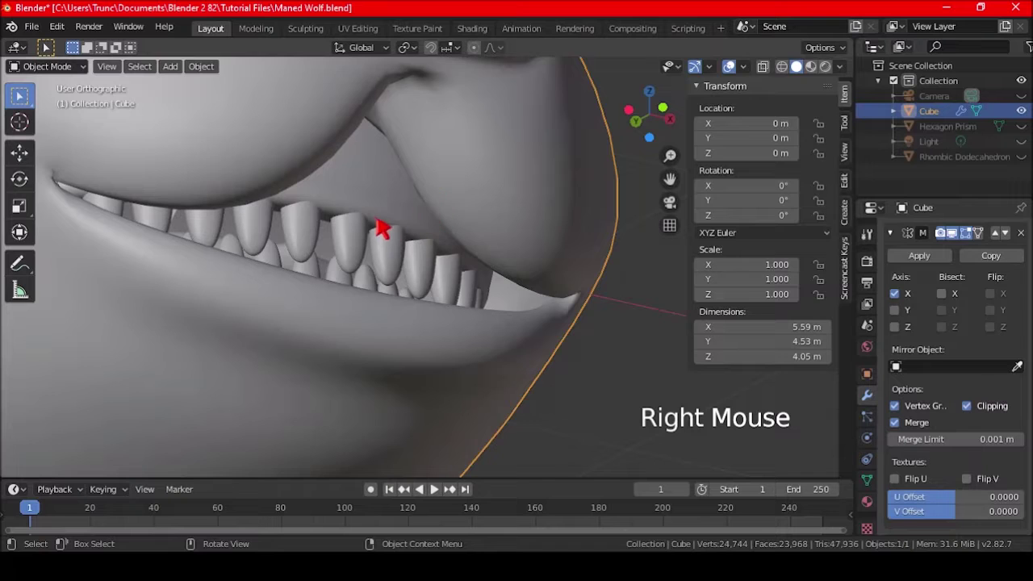
# - Examine the smooth-shaded teeth up close, and the whole head from several angles
pyautogui.scroll(2, 381, 229)
pyautogui.scroll(-3, 381, 230)
pyautogui.moveTo(404, 236); pyautogui.dragTo(434, 244, button='middle')
pyautogui.scroll(-5, 394, 256)
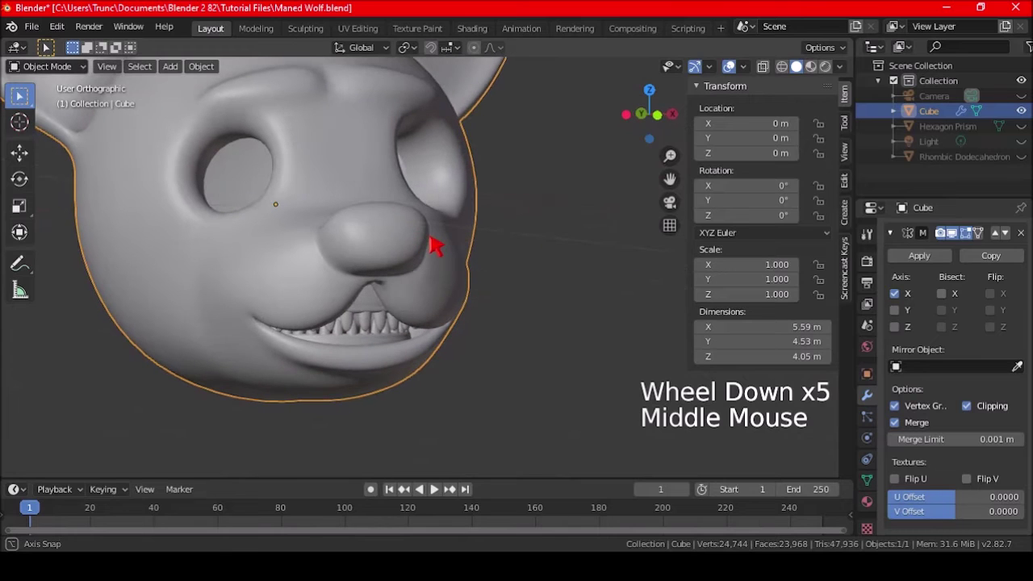
pyautogui.moveTo(434, 245)
pyautogui.mouseDown(button='middle')
pyautogui.moveTo(372, 238)
pyautogui.moveTo(386, 255)
pyautogui.moveTo(423, 262)
pyautogui.moveTo(433, 253)
pyautogui.mouseUp(button='middle')
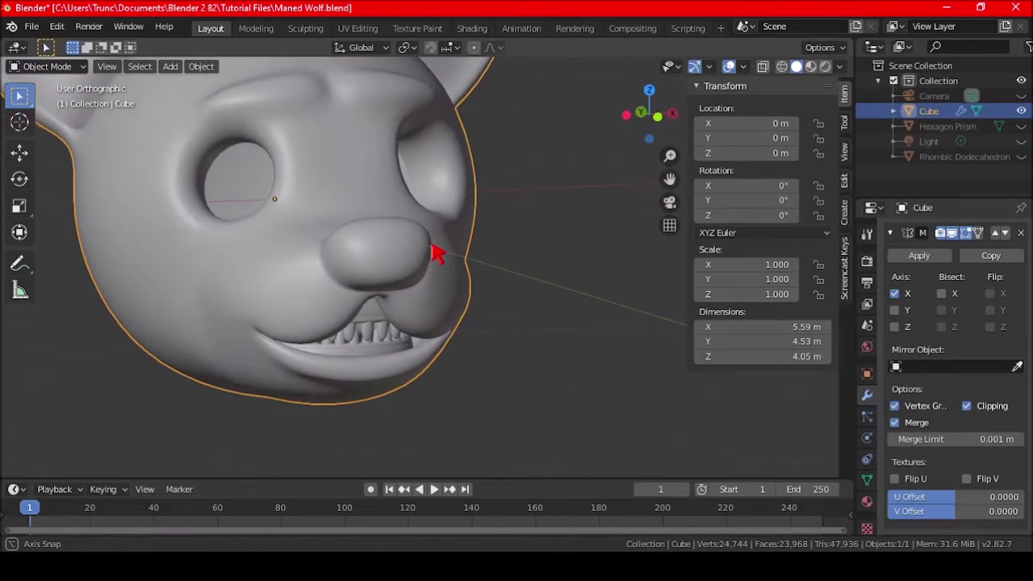
pyautogui.scroll(-1, 454, 277)
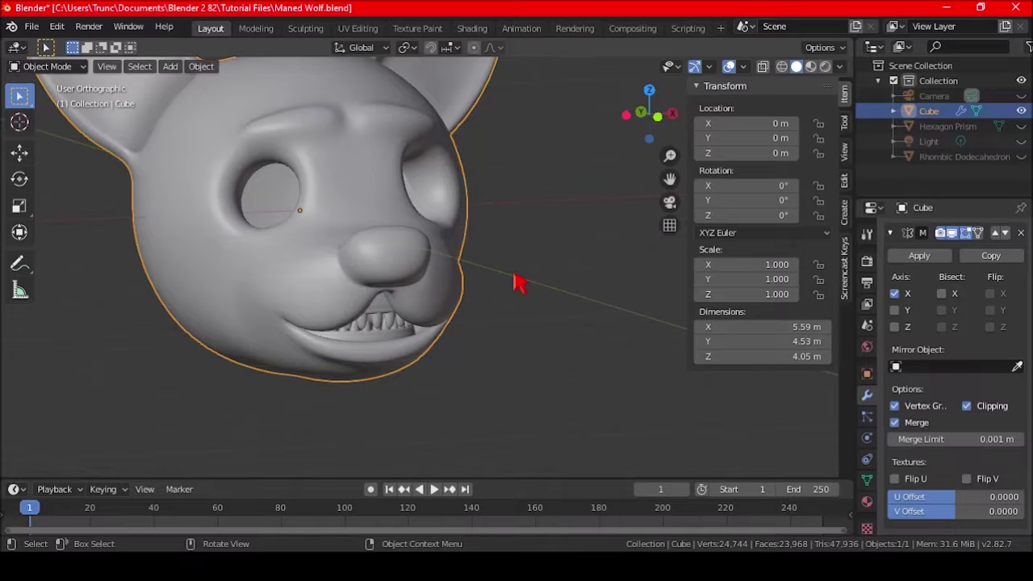
pyautogui.scroll(-1, 514, 281)
pyautogui.keyDown('shift'); pyautogui.moveTo(486, 207); pyautogui.dragTo(445, 308, button='middle'); pyautogui.keyUp('shift')
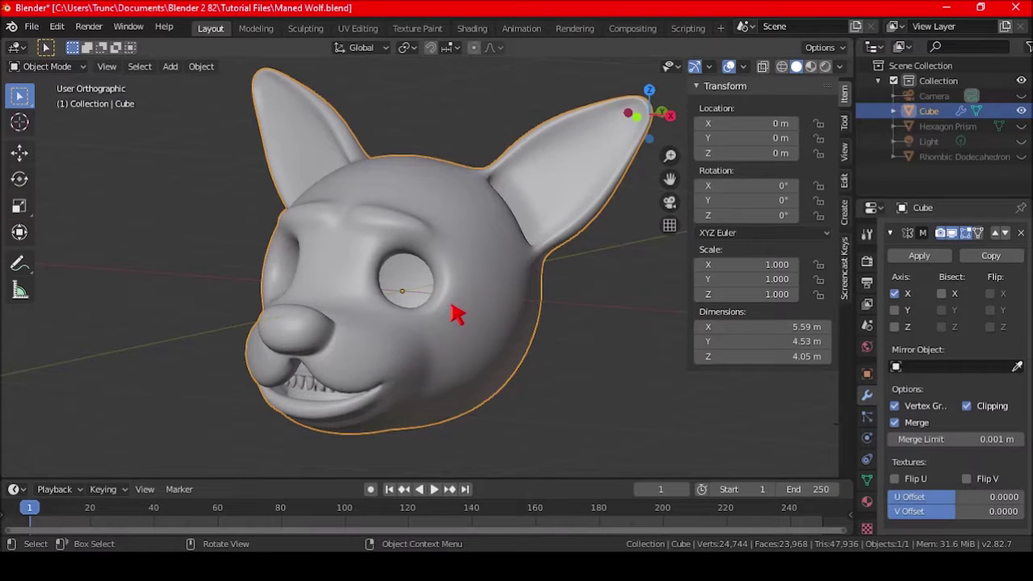
# - Enter Edit Mode on the head with X-ray on and select the innermost edge loop of the eye socket
pyautogui.press('Tab')
pyautogui.scroll(2, 413, 281)
pyautogui.moveTo(413, 278); pyautogui.dragTo(499, 188, button='middle')
pyautogui.click(763, 67)
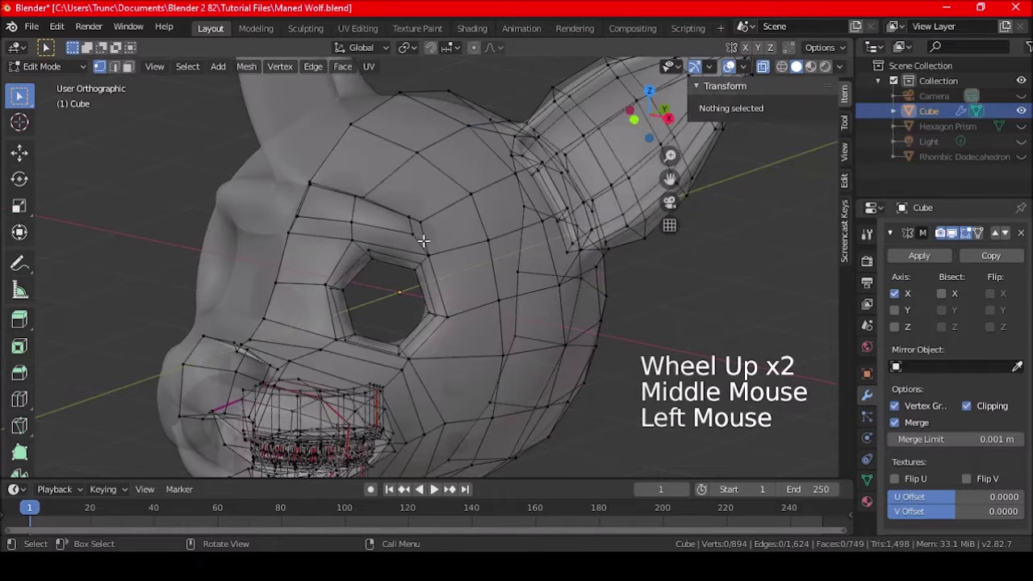
pyautogui.scroll(1, 406, 258)
pyautogui.keyDown('alt'); pyautogui.keyDown('shift'); pyautogui.click(391, 266); pyautogui.keyUp('shift'); pyautogui.keyUp('alt')
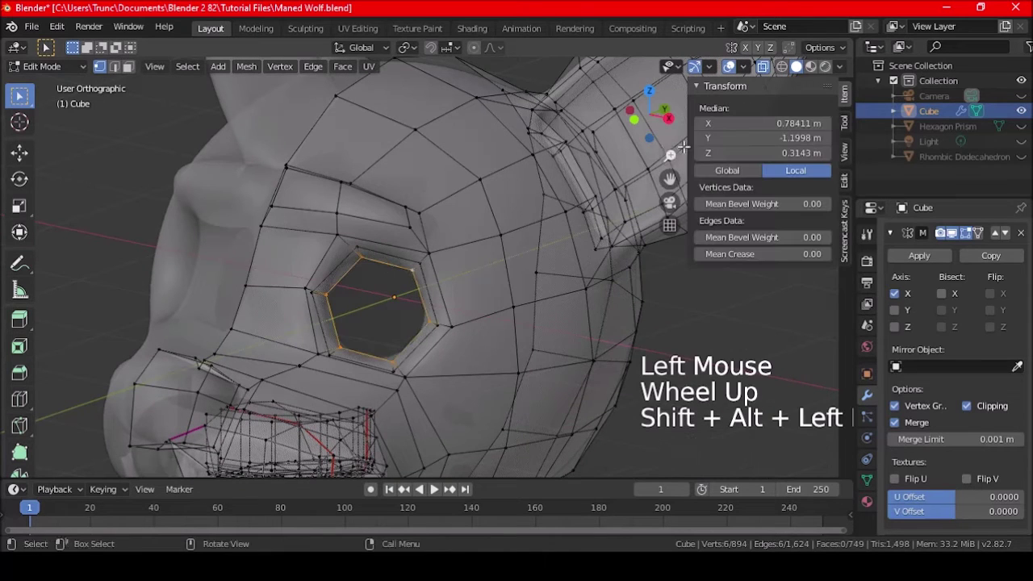
# - Turn X-ray off and snap the 3D cursor to the centre of the selected eye socket loop
pyautogui.click(762, 67)
pyautogui.scroll(-2, 380, 298)
pyautogui.moveTo(379, 299); pyautogui.dragTo(389, 323, button='middle')
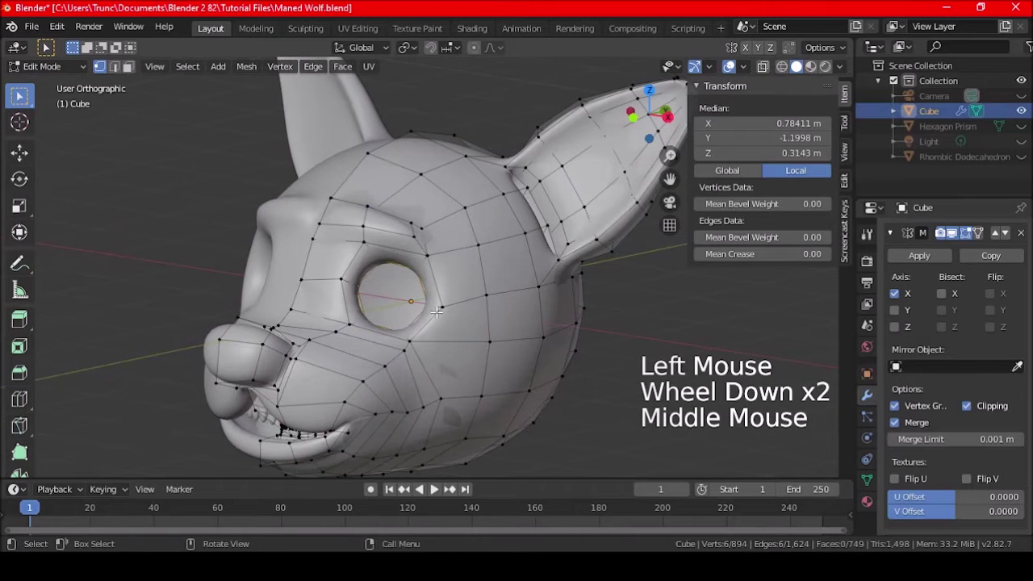
pyautogui.hotkey('shift', 's')
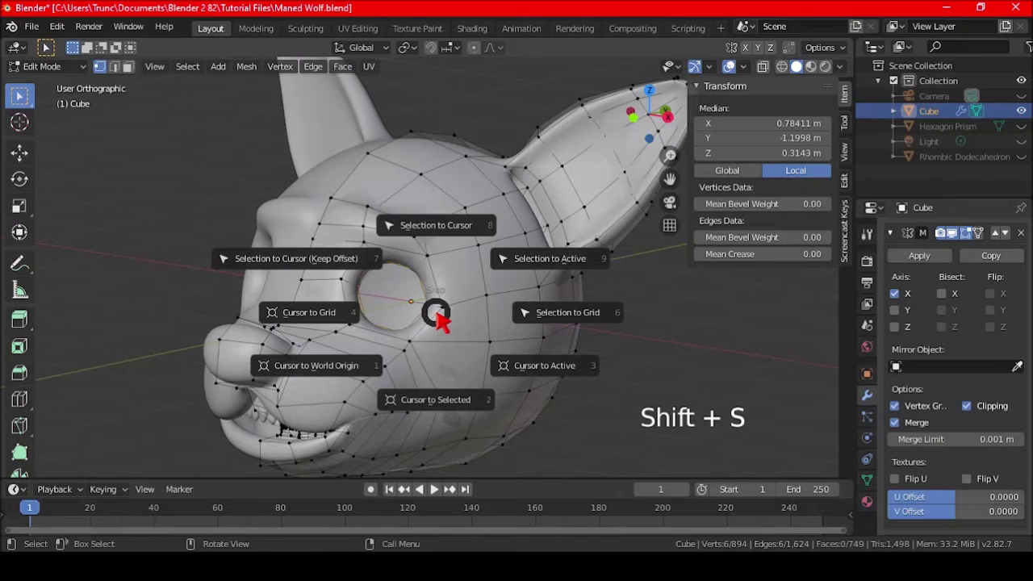
pyautogui.click(436, 400)
pyautogui.moveTo(436, 402); pyautogui.dragTo(452, 355, button='middle')
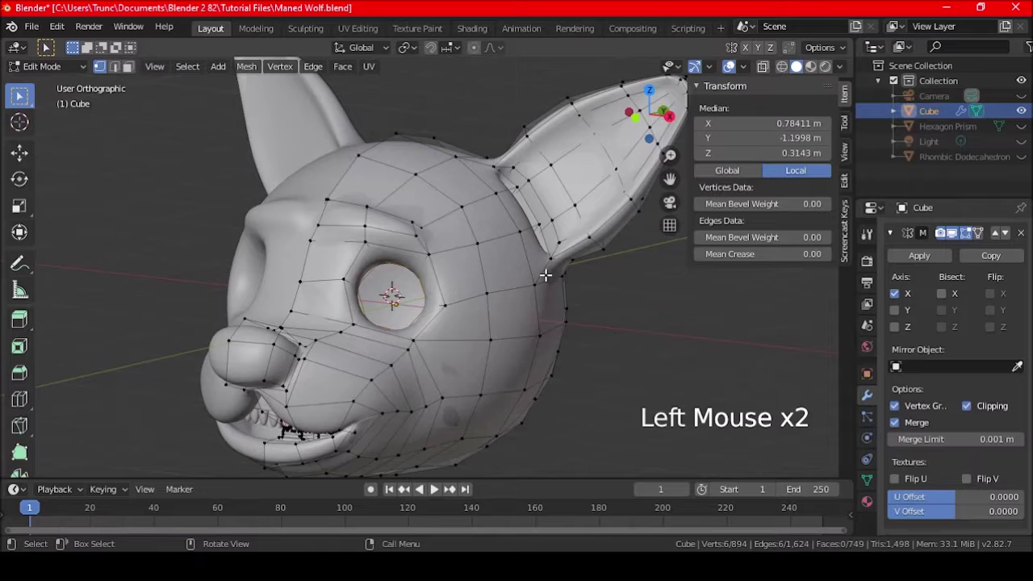
# - Return to Object Mode and add a UV sphere at the 3D cursor with UV generation disabled
pyautogui.press('Tab')
pyautogui.scroll(-3, 532, 289)
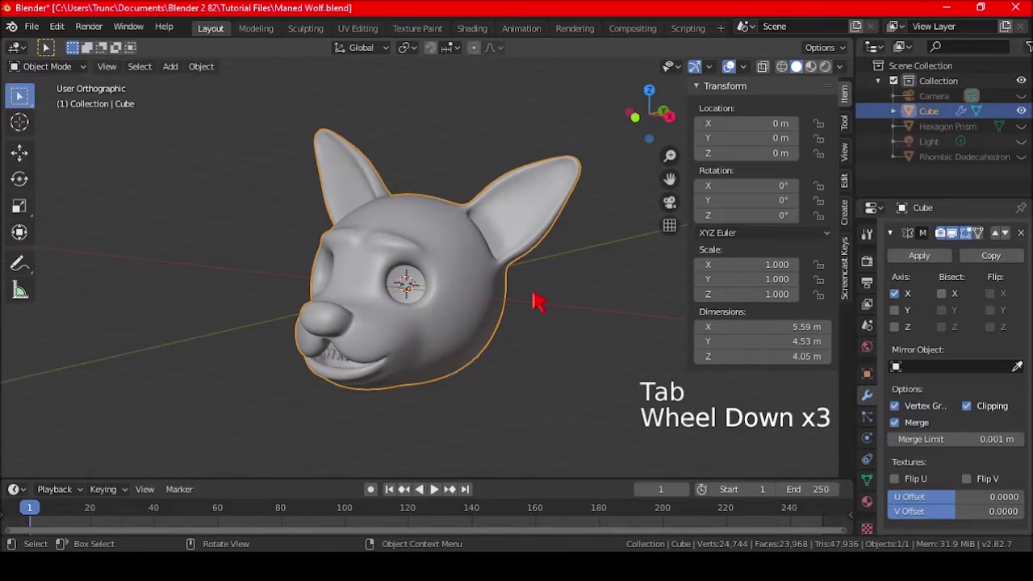
pyautogui.hotkey('shift', 'a')
pyautogui.moveTo(508, 259)
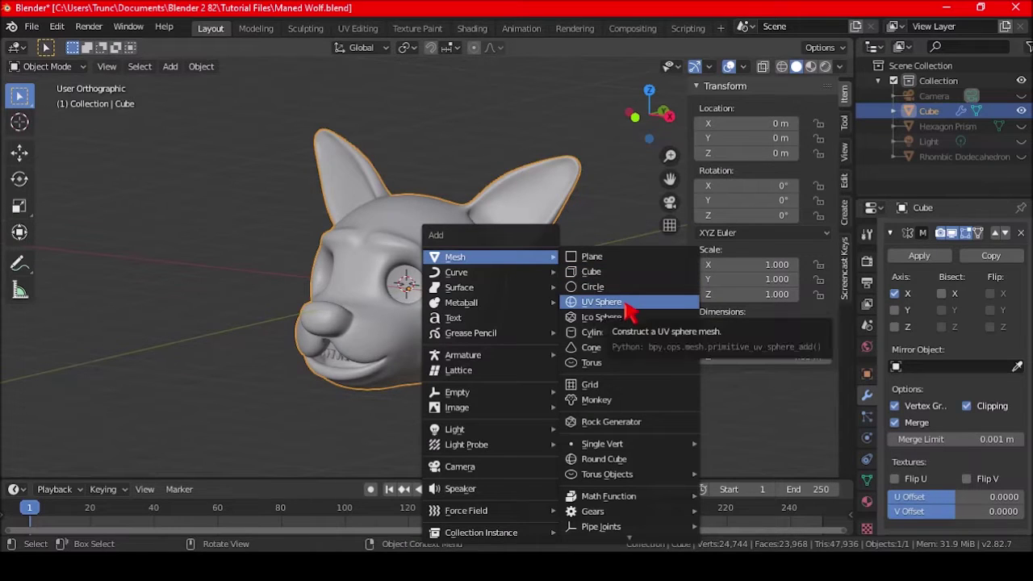
pyautogui.click(628, 309)
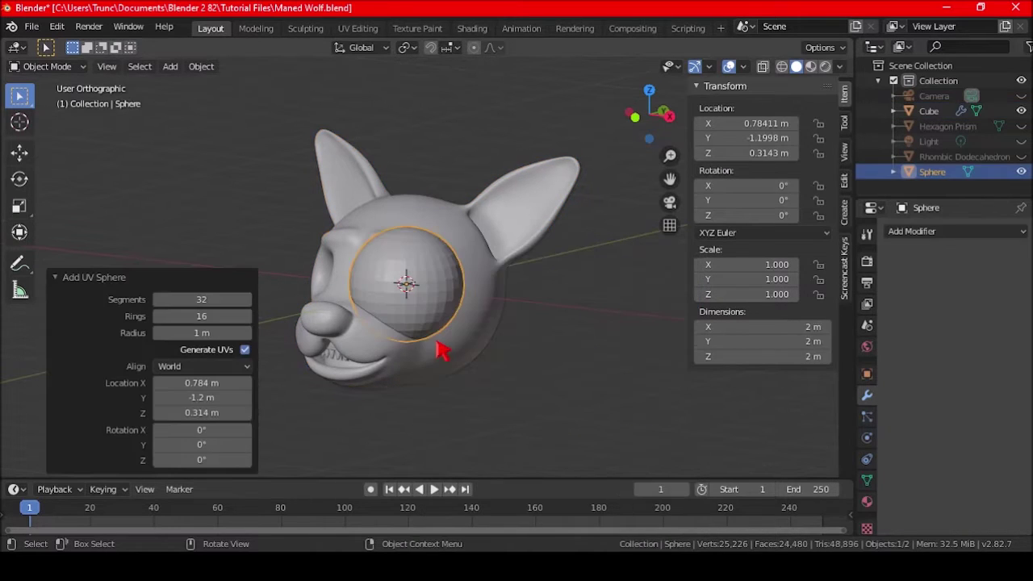
pyautogui.click(244, 350)
# - Set the new sphere to 12 segments, 12 rings and a radius of 0.4 m
pyautogui.moveTo(351, 338); pyautogui.dragTo(449, 323, button='middle')
pyautogui.press('KP_1')
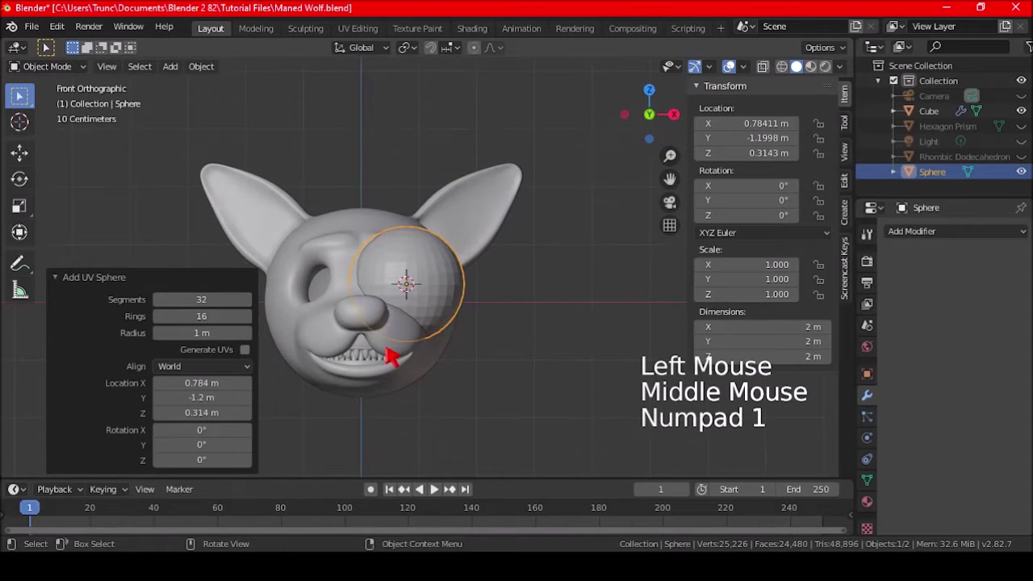
pyautogui.scroll(2, 387, 351)
pyautogui.keyDown('shift'); pyautogui.moveTo(385, 339); pyautogui.dragTo(477, 300, button='middle'); pyautogui.keyUp('shift')
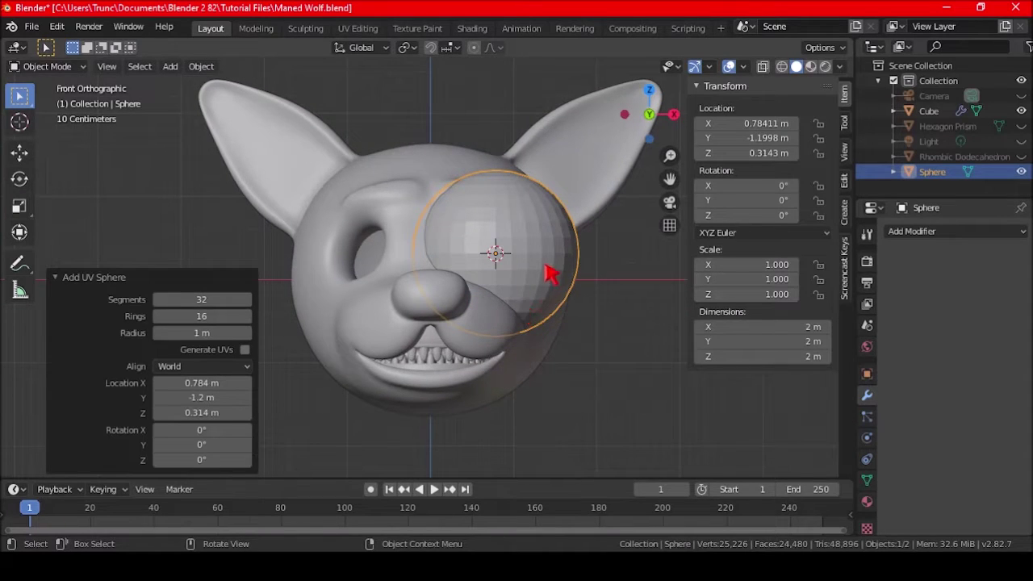
pyautogui.click(201, 299)
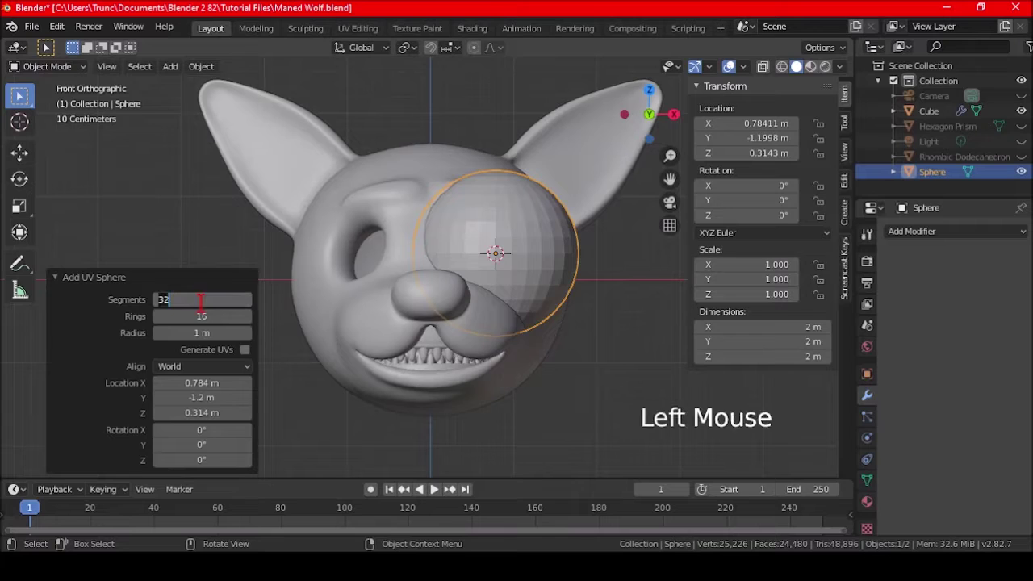
pyautogui.write('12')
pyautogui.press('Return')
pyautogui.click(202, 317)
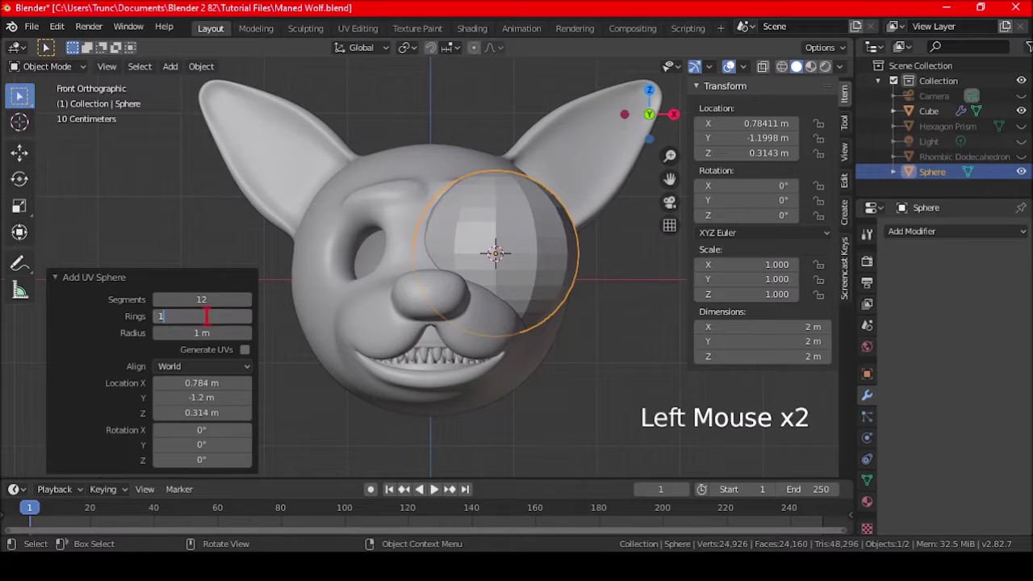
pyautogui.write('12')
pyautogui.press('Return')
pyautogui.moveTo(221, 332); pyautogui.dragTo(170, 342)
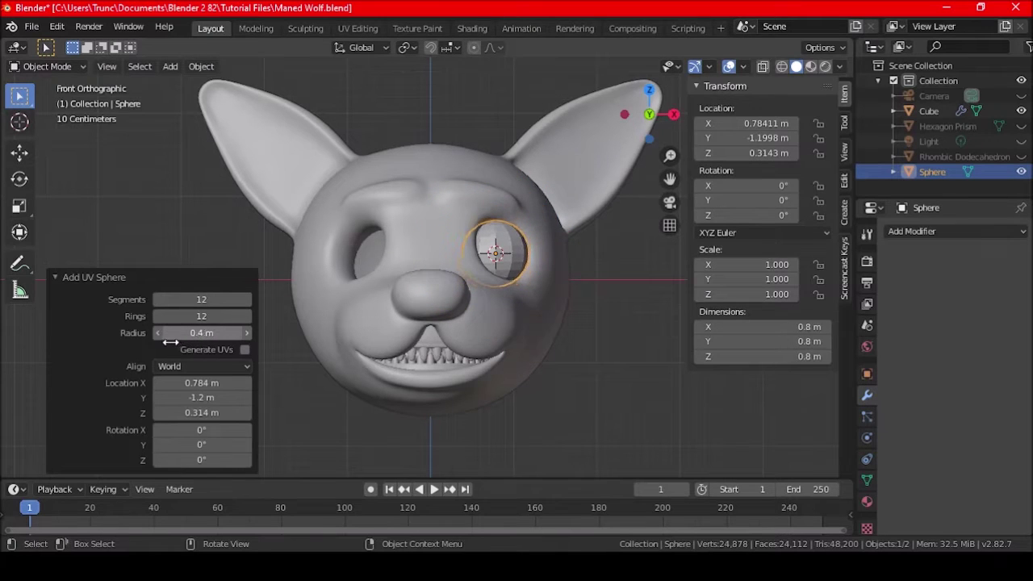
# - Examine how the eyeball sphere fits inside the eye socket, up close, from several angles and in side view
pyautogui.moveTo(460, 230); pyautogui.dragTo(427, 258, button='middle')
pyautogui.scroll(3, 505, 266)
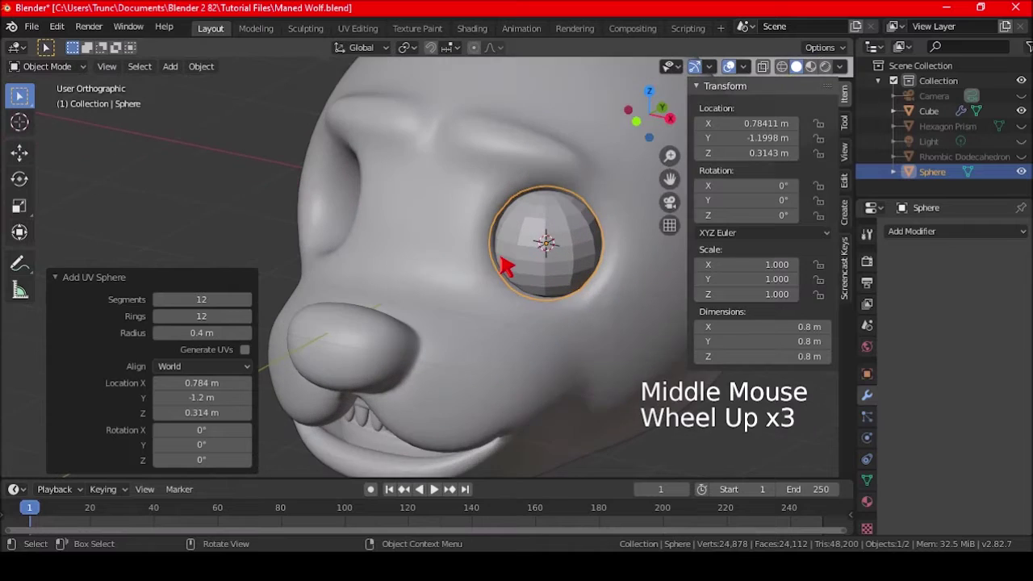
pyautogui.scroll(1, 507, 265)
pyautogui.keyDown('shift'); pyautogui.moveTo(512, 263); pyautogui.dragTo(474, 260, button='middle'); pyautogui.keyUp('shift')
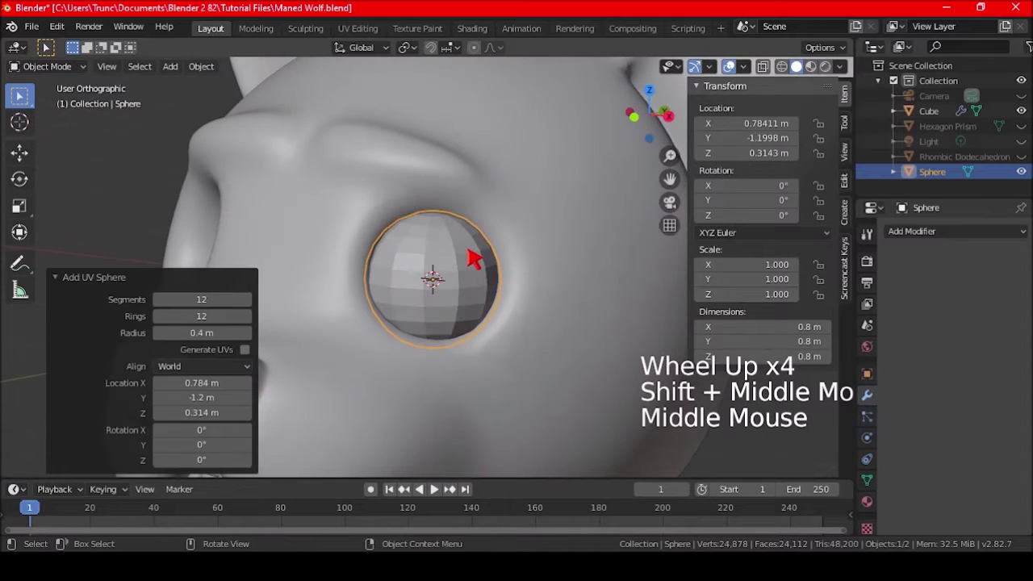
pyautogui.scroll(2, 428, 287)
pyautogui.click(208, 337)
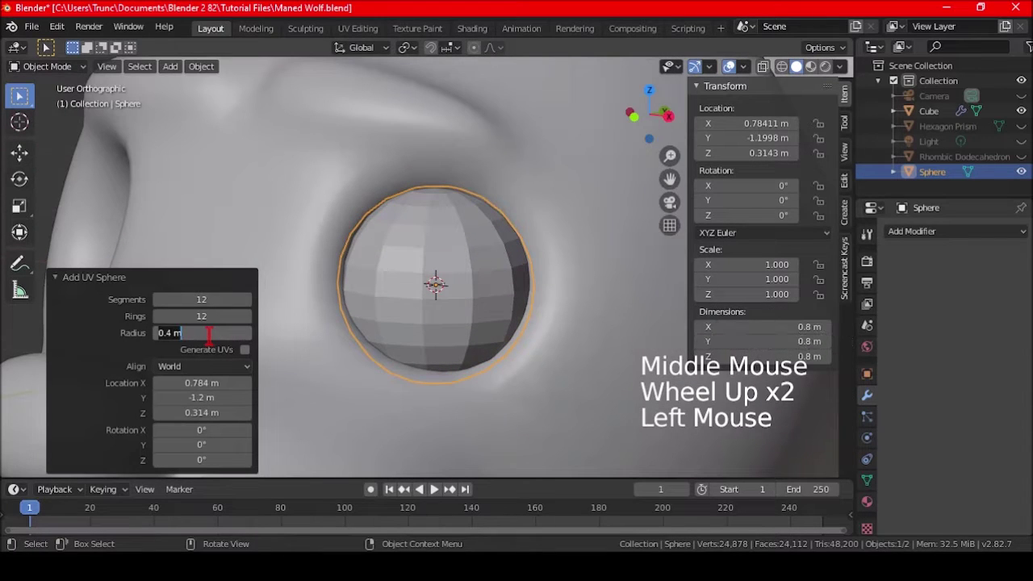
pyautogui.scroll(-5, 484, 254)
pyautogui.moveTo(484, 254); pyautogui.dragTo(459, 323, button='middle')
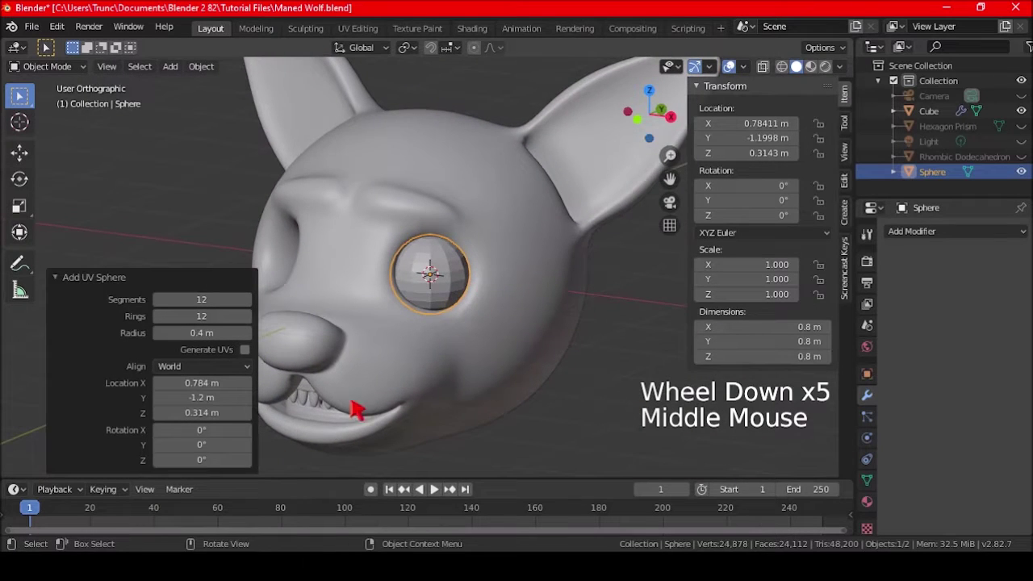
pyautogui.scroll(2, 469, 282)
pyautogui.scroll(1, 468, 281)
pyautogui.moveTo(468, 281); pyautogui.dragTo(459, 302, button='middle')
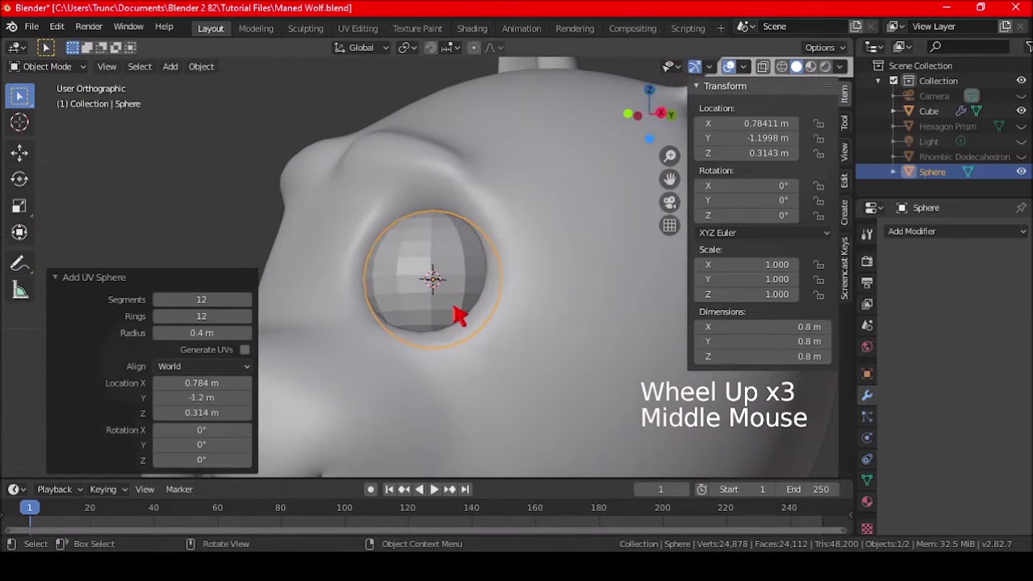
pyautogui.press('KP_3')
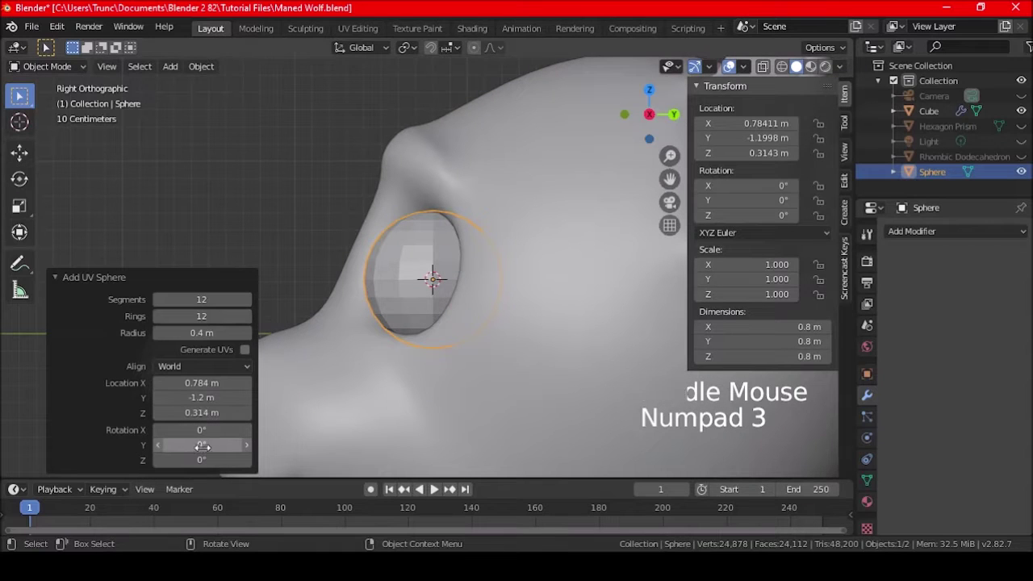
# - Try rotating the sphere 90° about the Y axis, and reset that rotation to 0°
pyautogui.click(202, 446)
pyautogui.write('90')
pyautogui.press('Return')
pyautogui.click(202, 446)
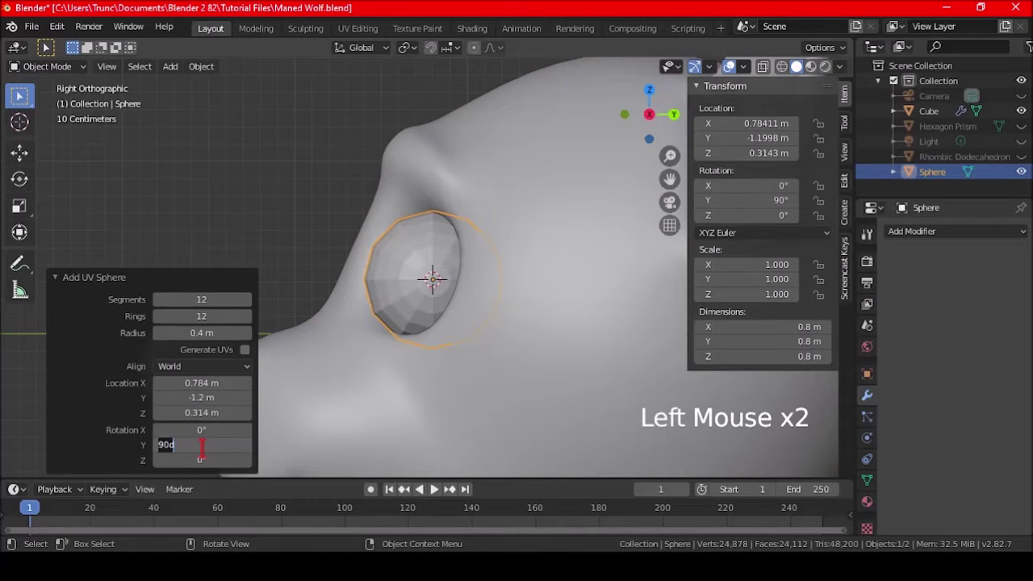
pyautogui.press('Return')
# - Set the sphere's X rotation to 90° so its pole faces the front of the eye socket
pyautogui.click(201, 430)
pyautogui.write('90')
pyautogui.press('Return')
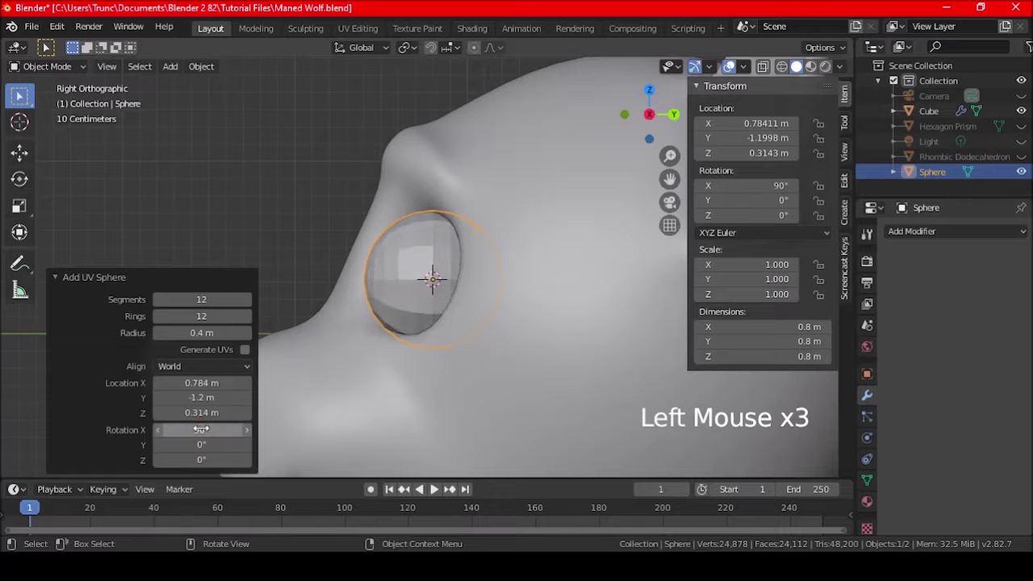
pyautogui.moveTo(444, 341); pyautogui.dragTo(529, 331, button='middle')
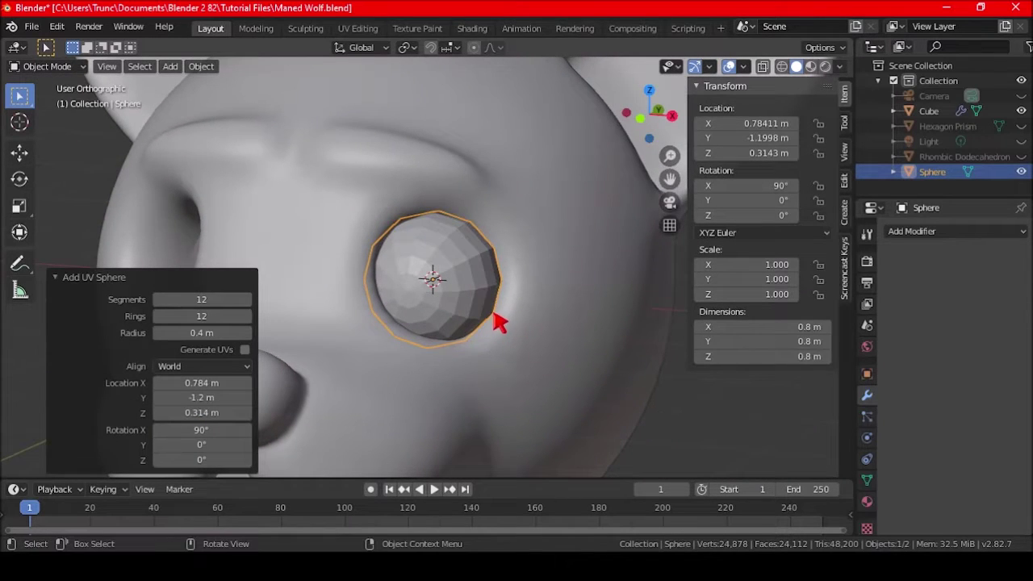
# - Add a Mirror modifier to the eyeball sphere on the X axis, with the Cube head as its mirror object
pyautogui.scroll(-2, 494, 302)
pyautogui.click(975, 232)
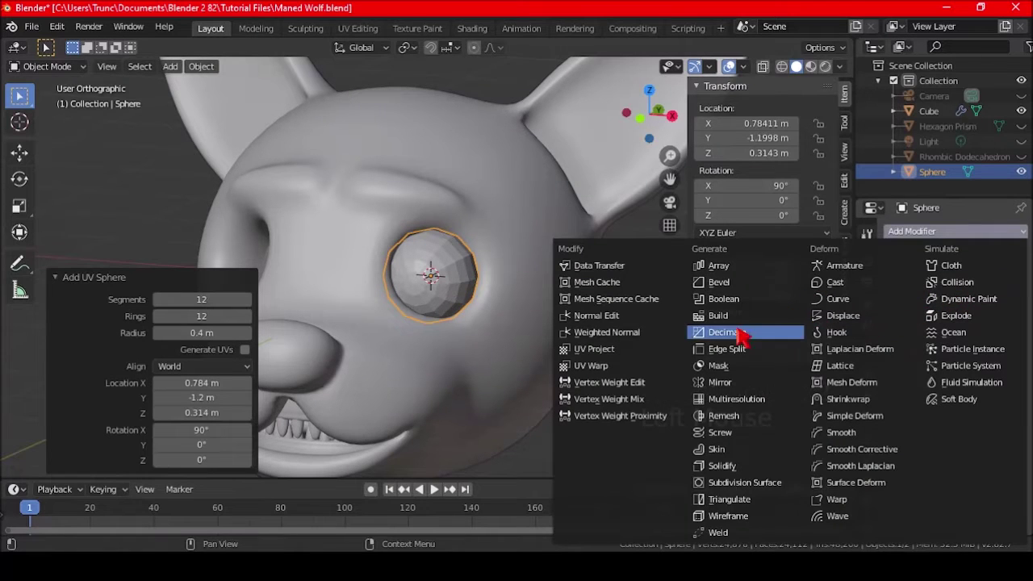
pyautogui.click(743, 385)
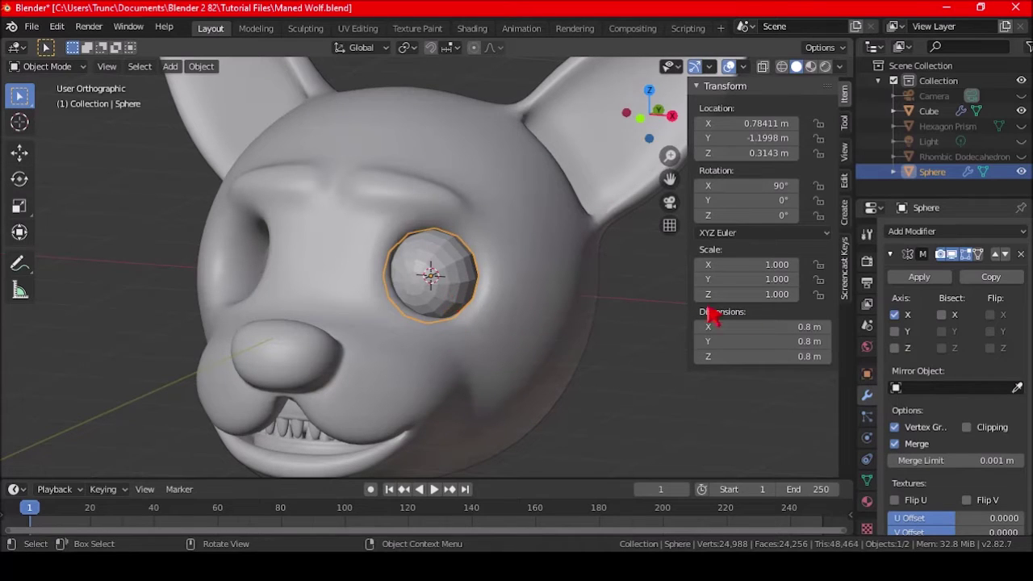
pyautogui.click(1017, 388)
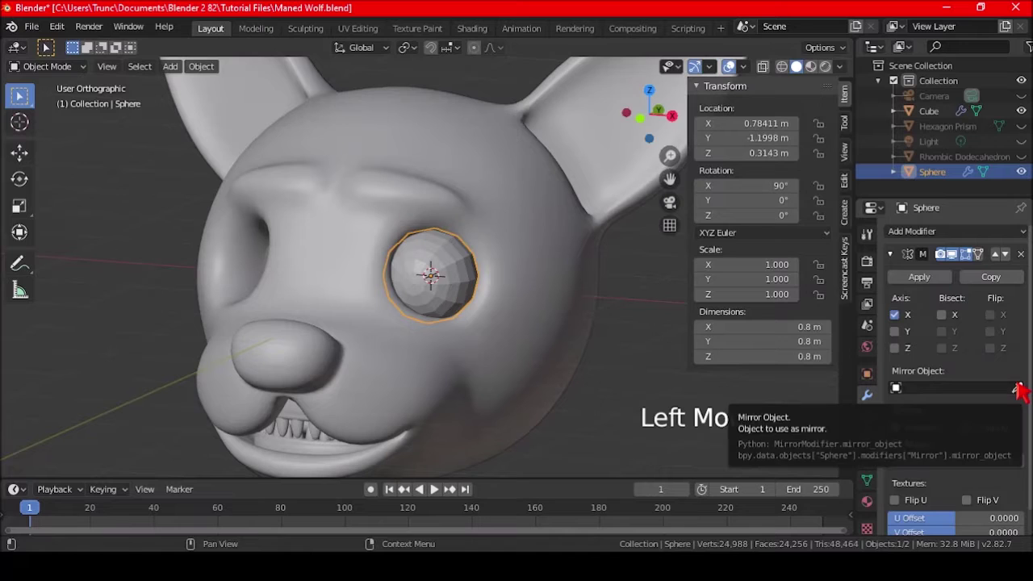
pyautogui.click(457, 179)
pyautogui.moveTo(507, 257); pyautogui.dragTo(539, 292, button='middle')
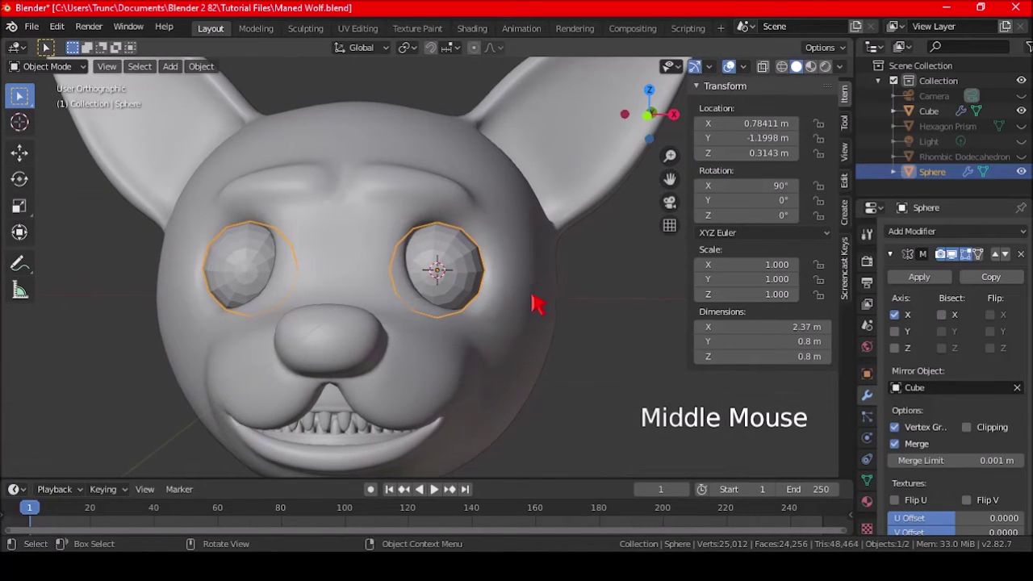
pyautogui.press('r')
pyautogui.press('r')
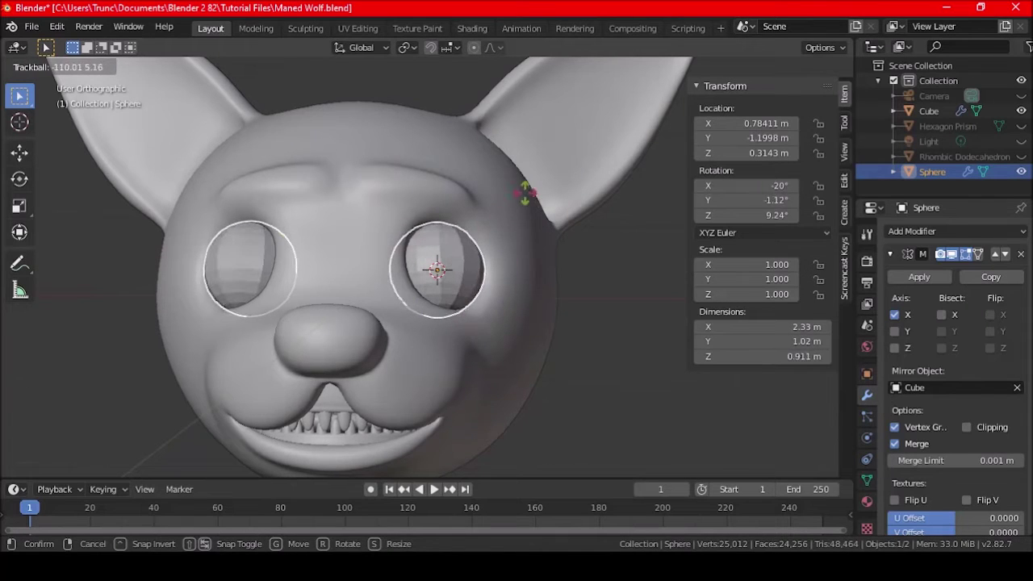
pyautogui.rightClick(526, 194)
pyautogui.moveTo(551, 205); pyautogui.dragTo(496, 242, button='middle')
pyautogui.scroll(-2, 493, 242)
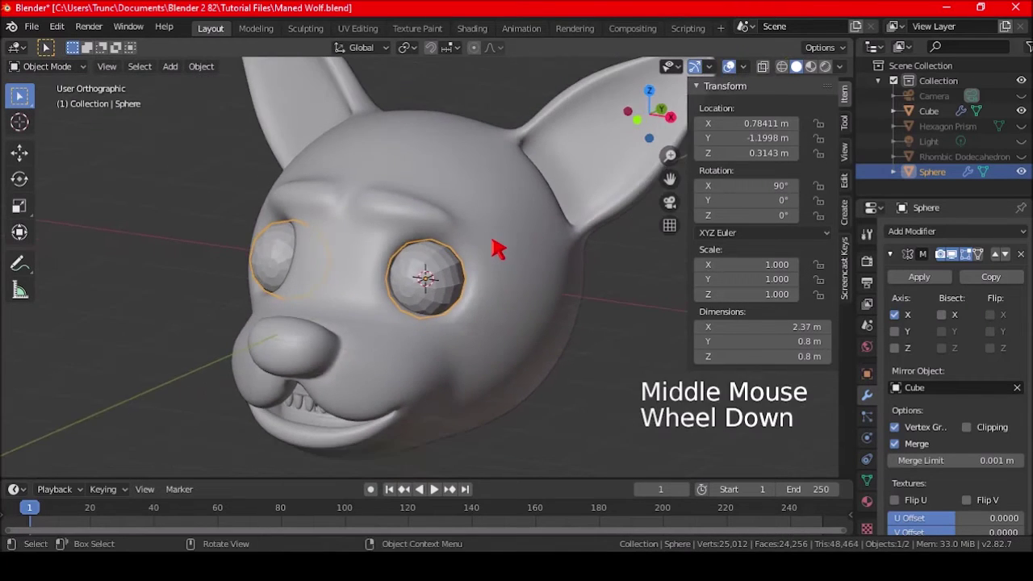
pyautogui.scroll(-4, 953, 404)
pyautogui.scroll(5, 952, 403)
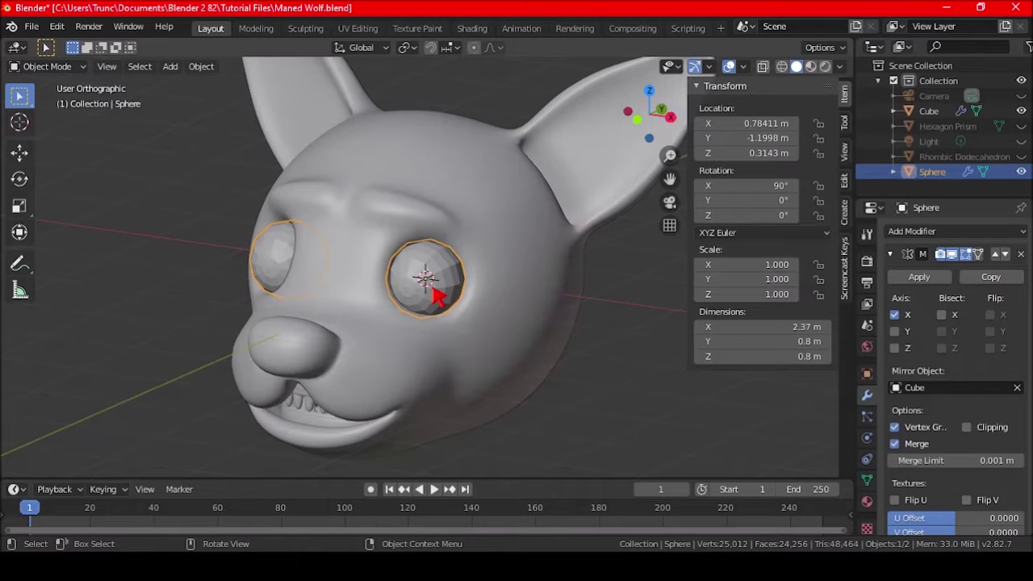
# - Add a Subdivision Surface modifier to the eyeballs below the Mirror modifier and set its viewport level to 2
pyautogui.click(893, 255)
pyautogui.click(932, 234)
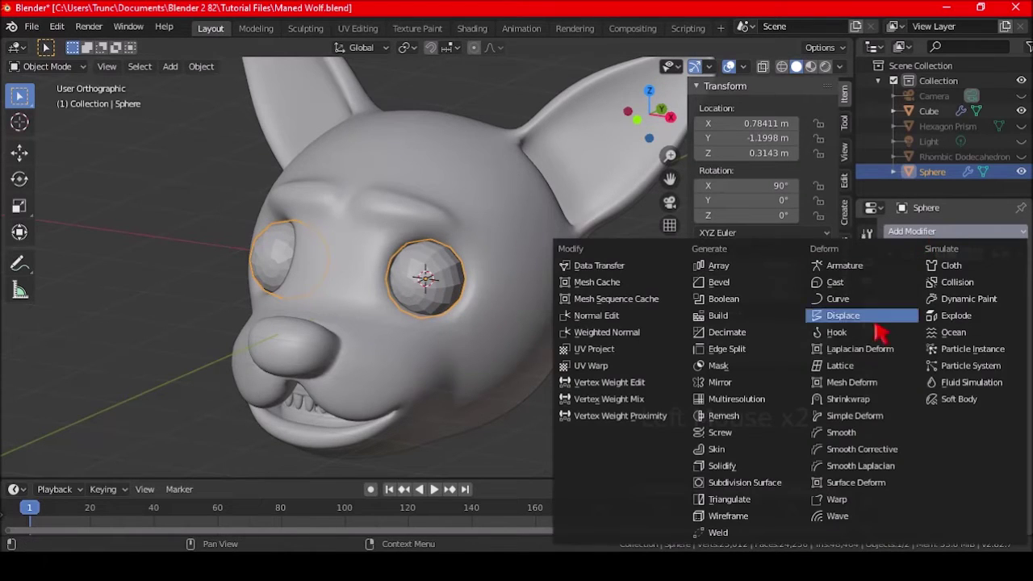
pyautogui.click(715, 488)
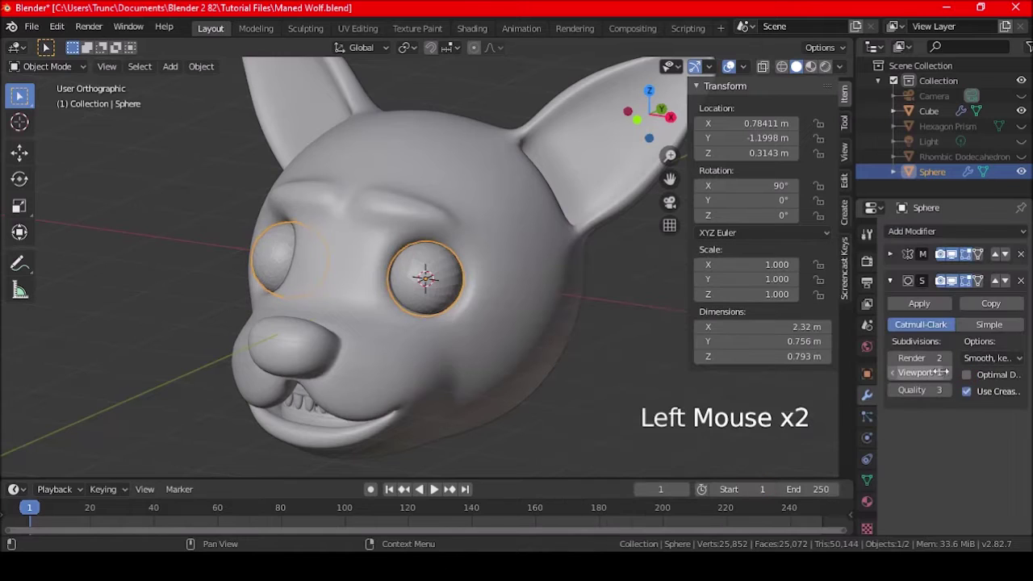
pyautogui.click(945, 372)
# - Shade the eyeballs smooth and set the Subdivision Surface viewport level to 1
pyautogui.scroll(6, 521, 302)
pyautogui.scroll(2, 520, 303)
pyautogui.rightClick(475, 277)
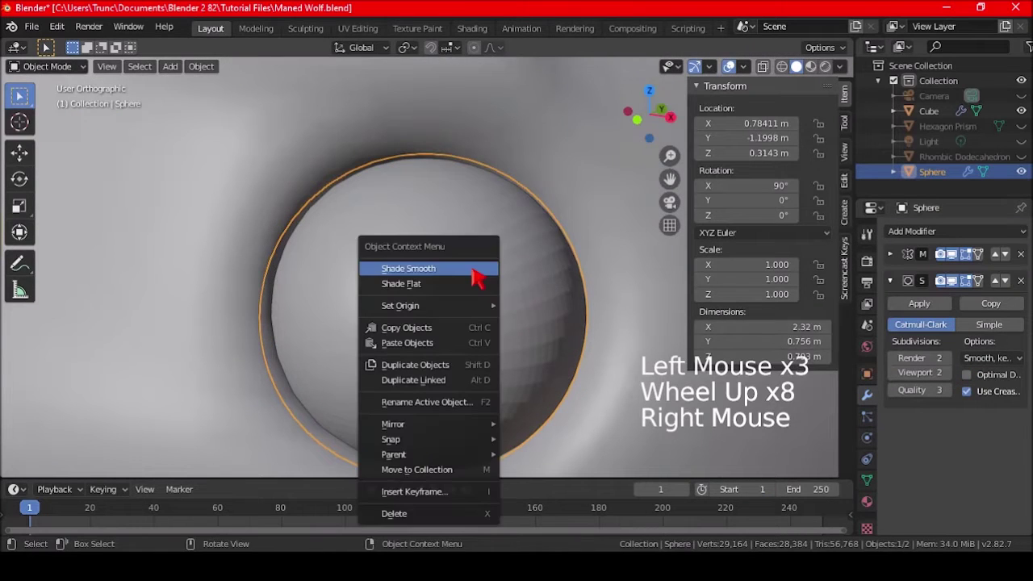
pyautogui.click(475, 273)
pyautogui.moveTo(476, 299); pyautogui.dragTo(443, 339, button='middle')
pyautogui.scroll(-6, 431, 301)
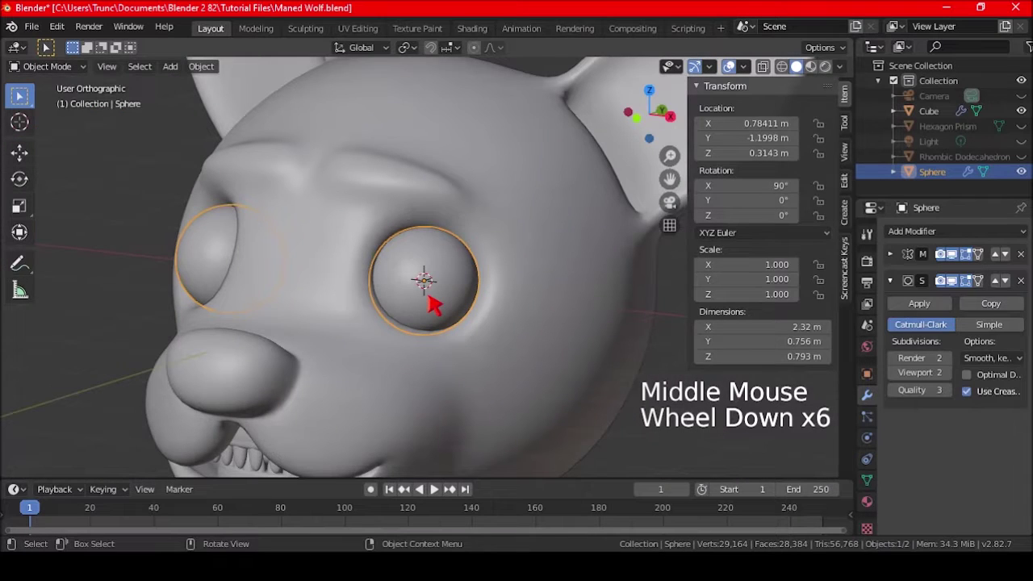
pyautogui.click(893, 373)
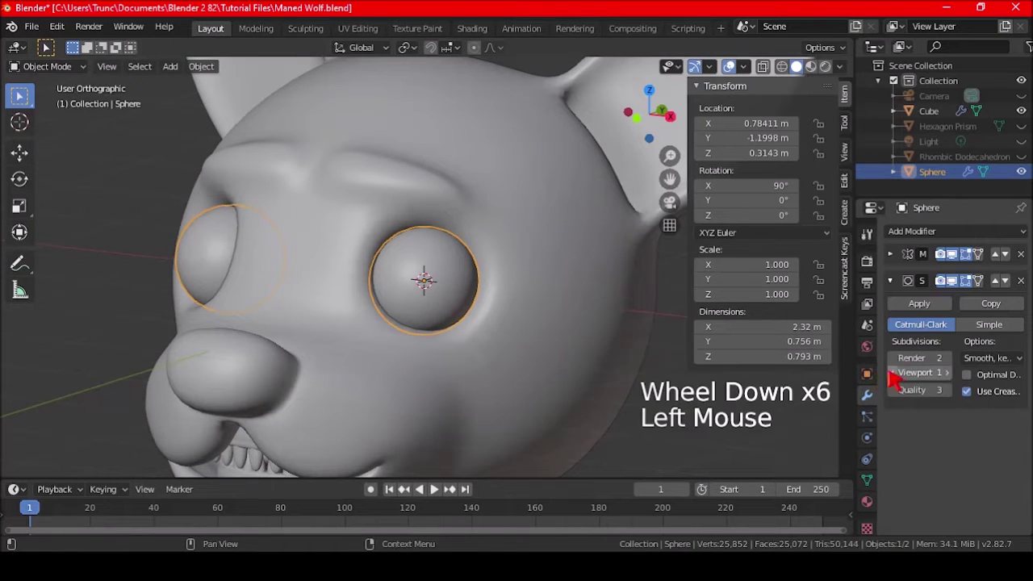
# - In Edit Mode, select the eyeball's front pole vertex and grow the selection by three rings
pyautogui.scroll(2, 477, 331)
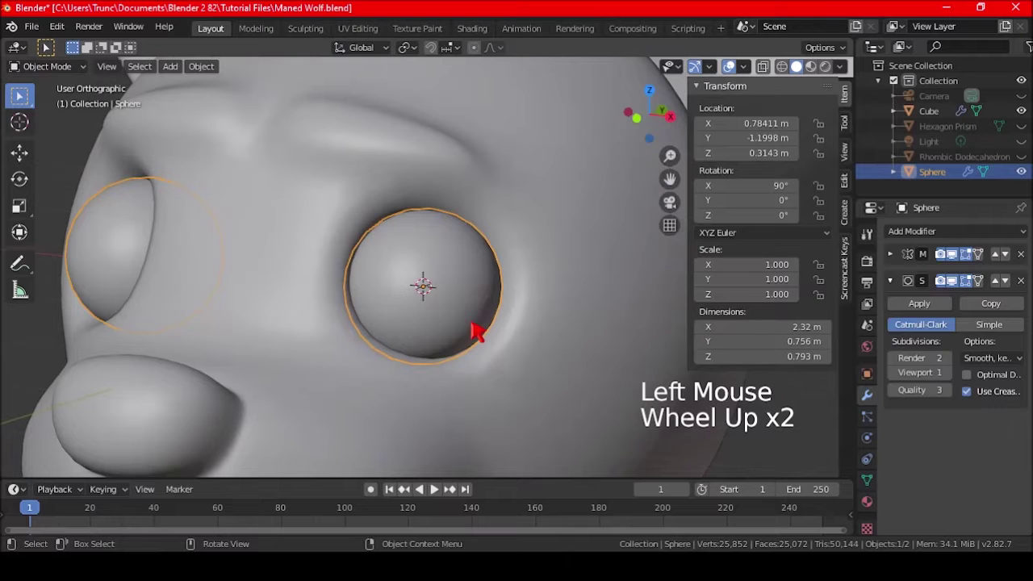
pyautogui.moveTo(482, 309); pyautogui.dragTo(491, 279, button='middle')
pyautogui.press('Tab')
pyautogui.click(401, 275)
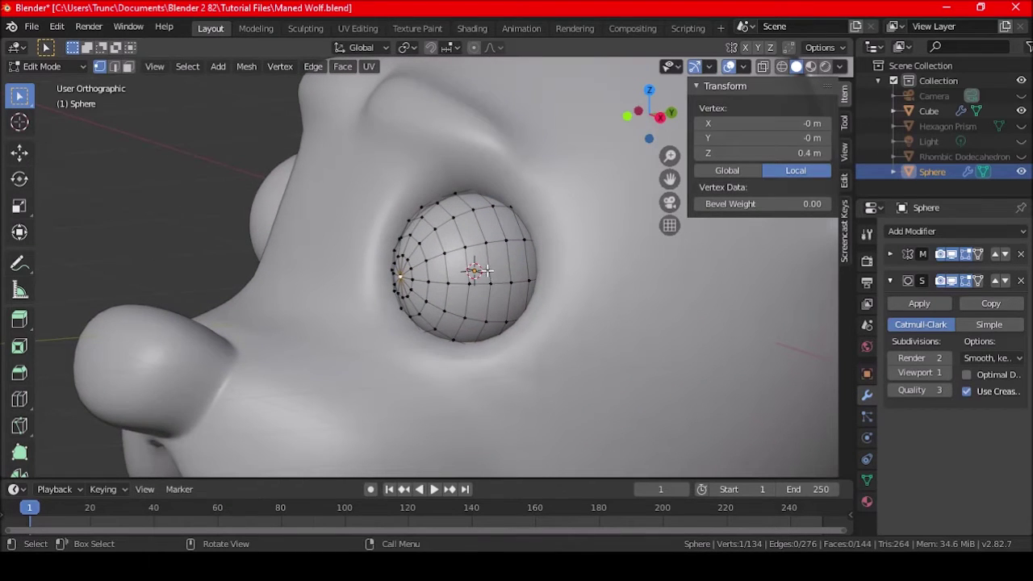
pyautogui.press('KP_3')
pyautogui.scroll(1, 481, 280)
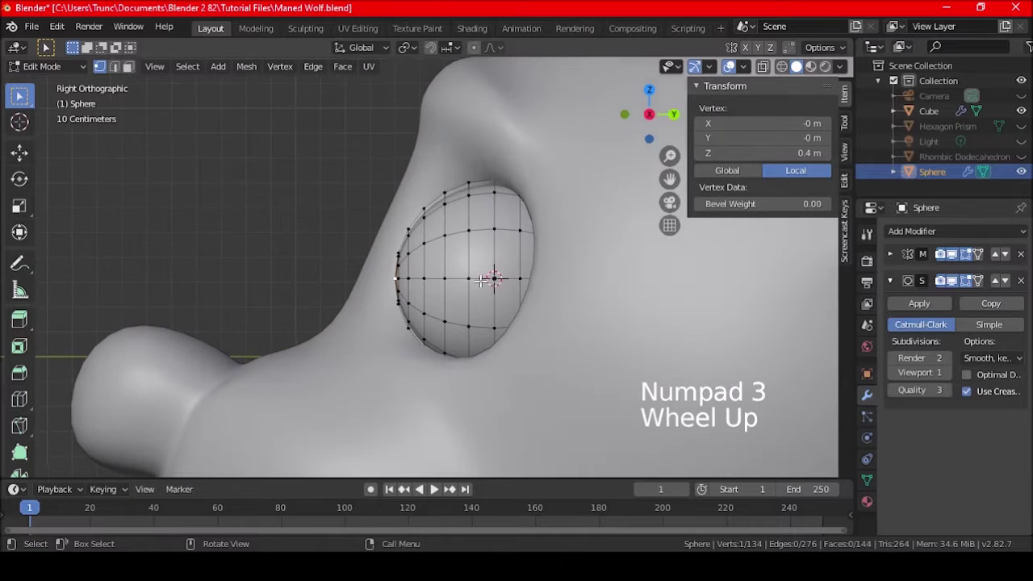
pyautogui.press('ctrl+KP_Add')
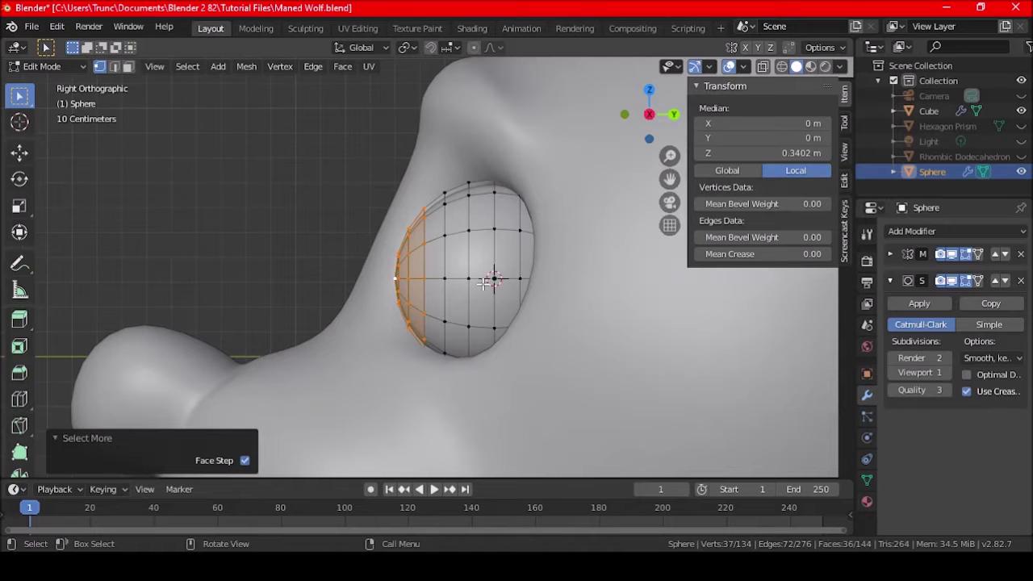
# - Cut an edge loop around the eyeball just behind the selected front cap and slide it close to the next ring back
pyautogui.moveTo(413, 292); pyautogui.dragTo(418, 280, button='middle')
pyautogui.scroll(2, 418, 281)
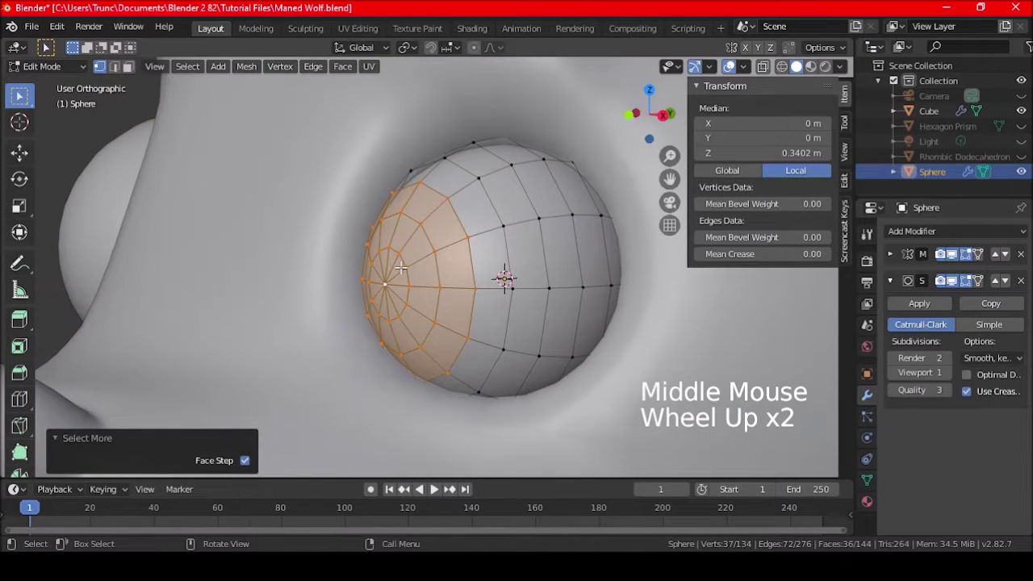
pyautogui.hotkey('ctrl', 'r')
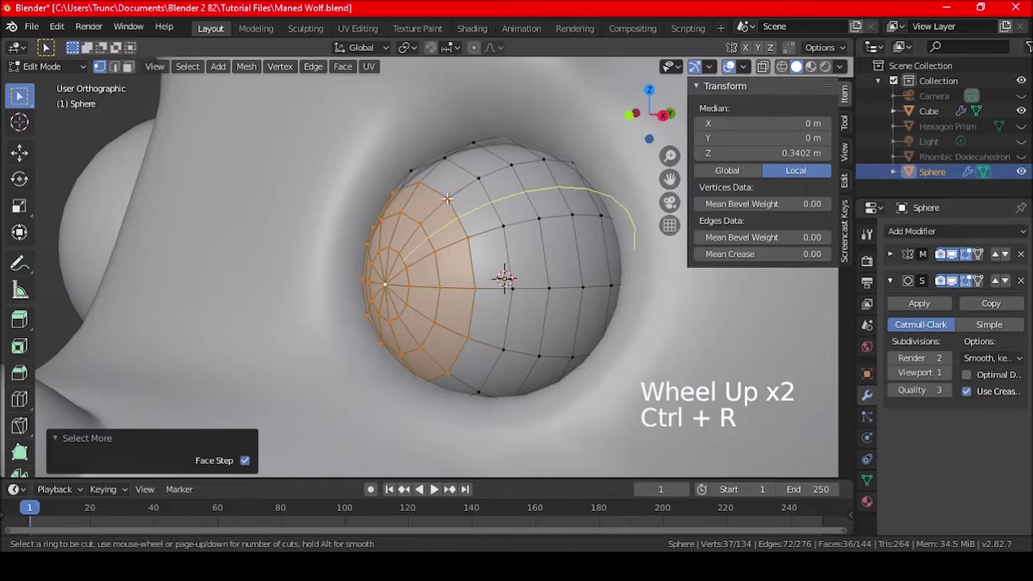
pyautogui.click(457, 189)
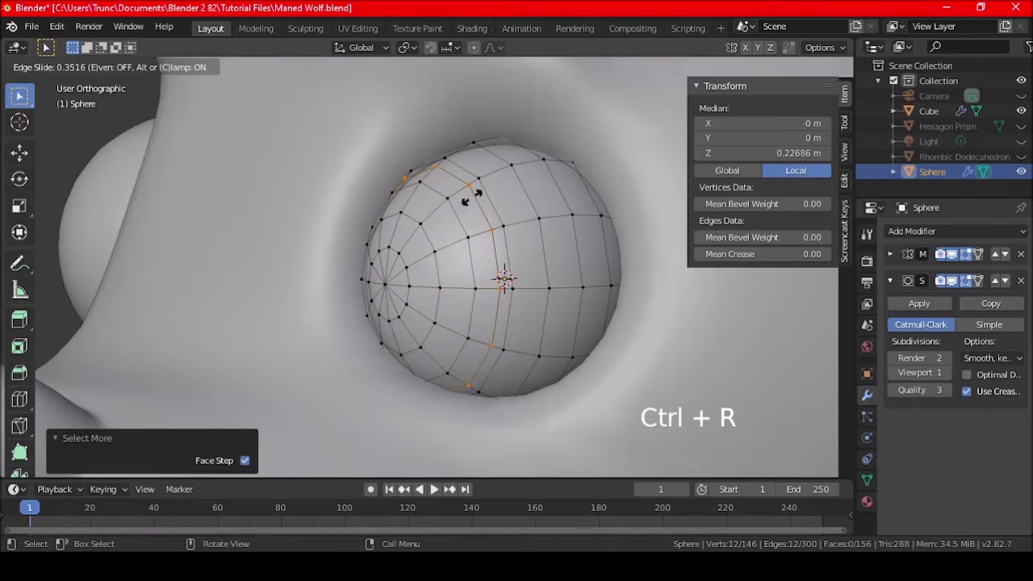
pyautogui.click(476, 198)
# - Duplicate the eyeball's front cap in place, from the pole out to the new edge loop, and hide the duplicate
pyautogui.moveTo(530, 235); pyautogui.dragTo(401, 273, button='middle')
pyautogui.click(376, 281)
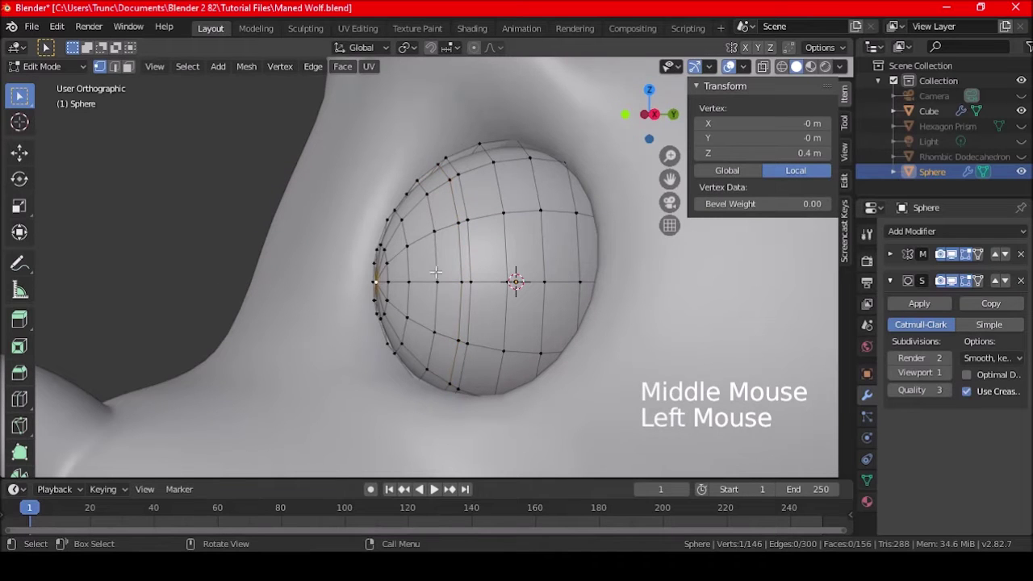
pyautogui.press('KP_3')
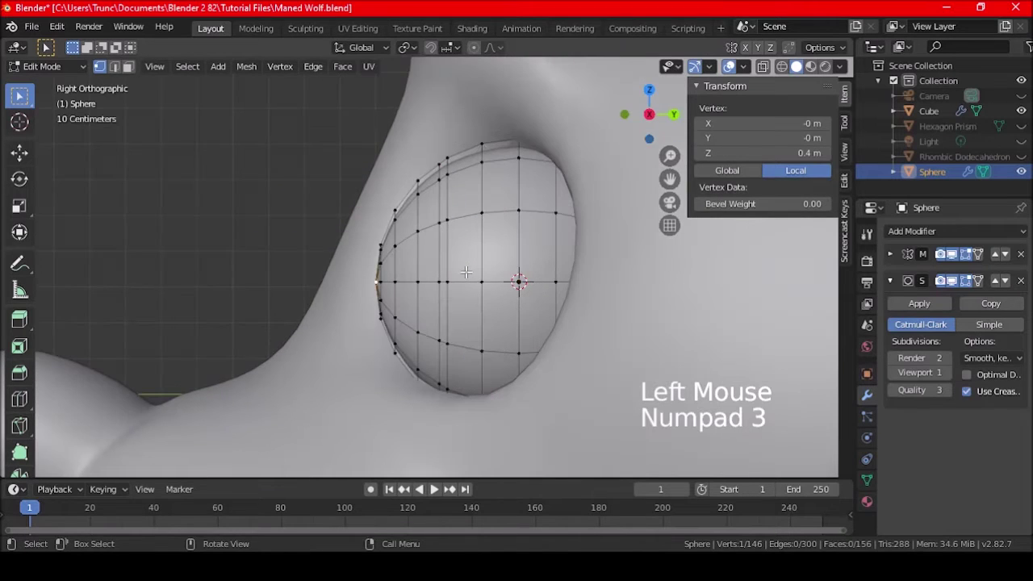
pyautogui.press('ctrl+KP_Add')
pyautogui.press('ctrl+KP_Add')
pyautogui.press('ctrl+KP_Add')
pyautogui.press('ctrl+KP_Add')
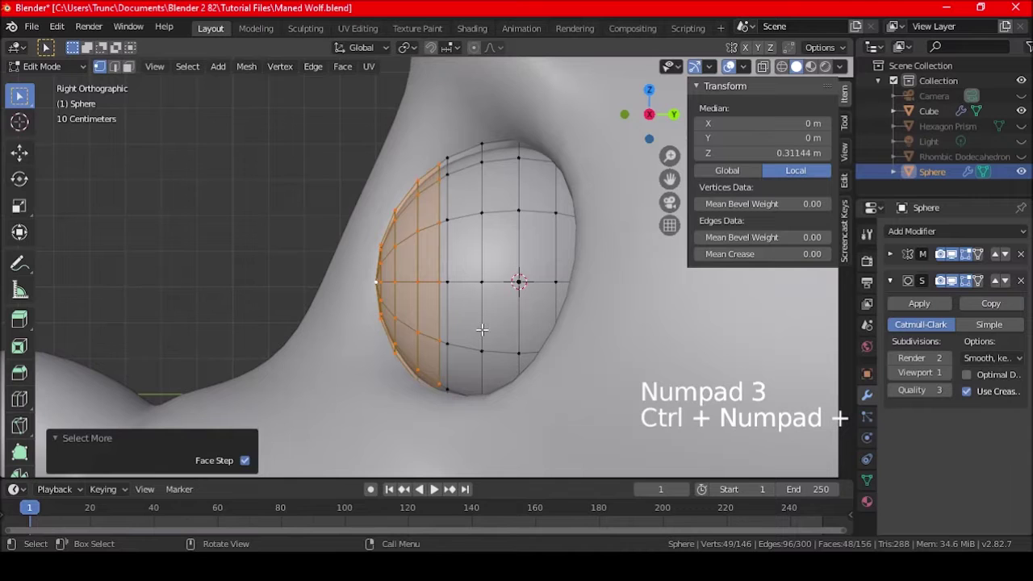
pyautogui.hotkey('shift', 'd')
pyautogui.rightClick(519, 308)
pyautogui.moveTo(519, 308); pyautogui.dragTo(484, 287, button='middle')
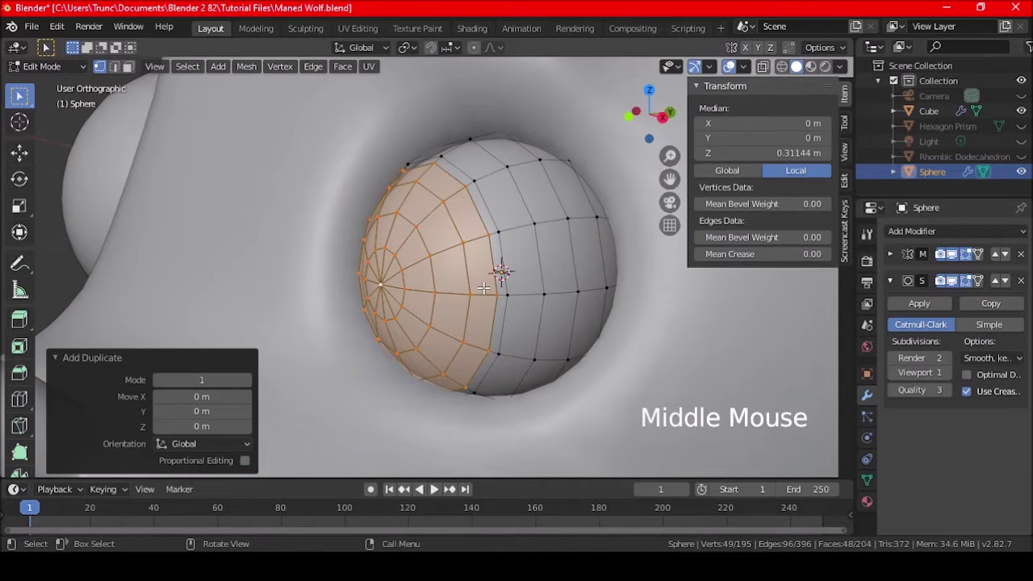
pyautogui.press('h')
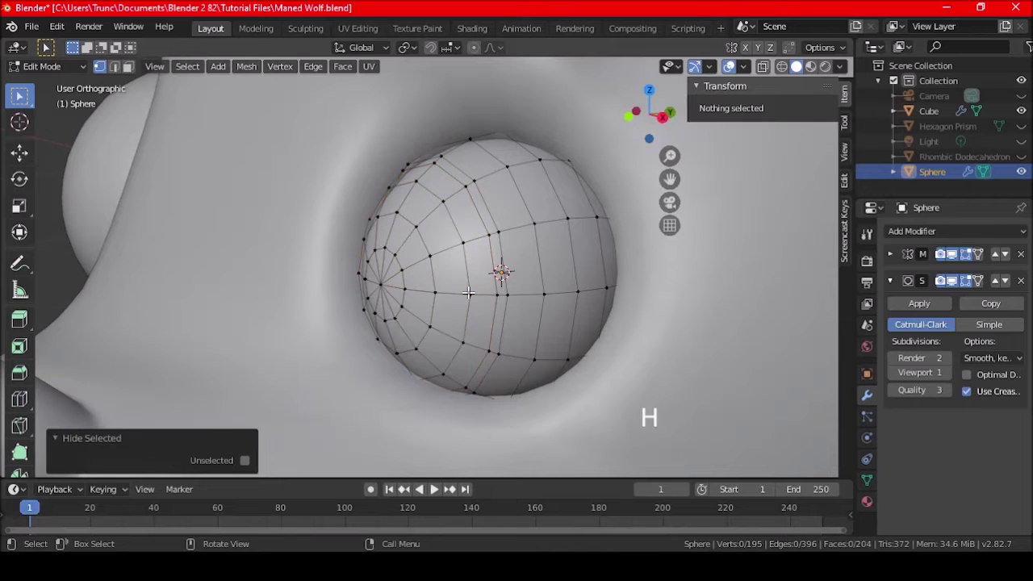
# - Snap the 3D cursor to the centre of the new edge loop bounding the eyeball's front cap
pyautogui.moveTo(489, 226); pyautogui.dragTo(486, 234, button='middle')
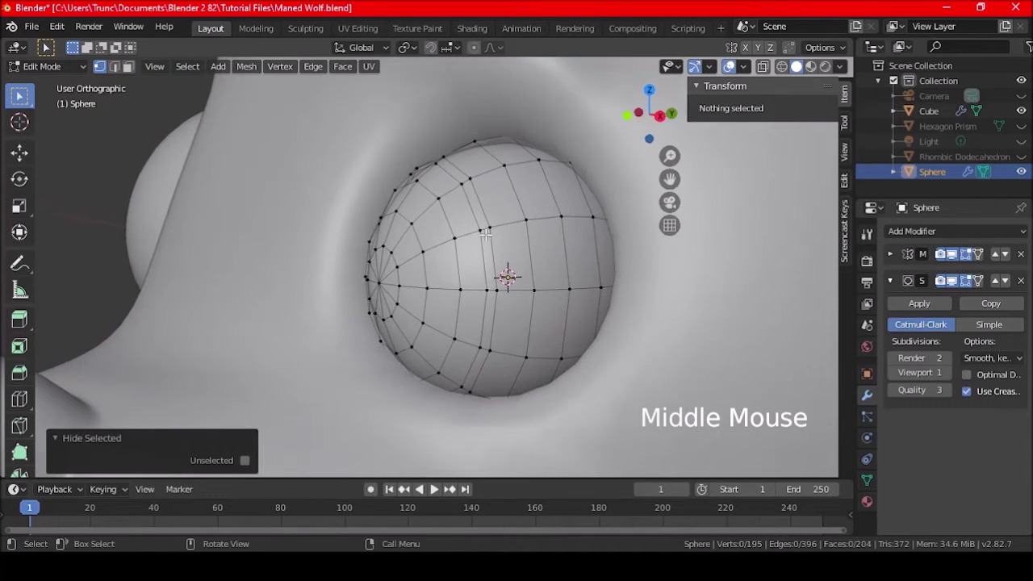
pyautogui.keyDown('alt'); pyautogui.keyDown('shift'); pyautogui.click(472, 219); pyautogui.keyUp('shift'); pyautogui.keyUp('alt')
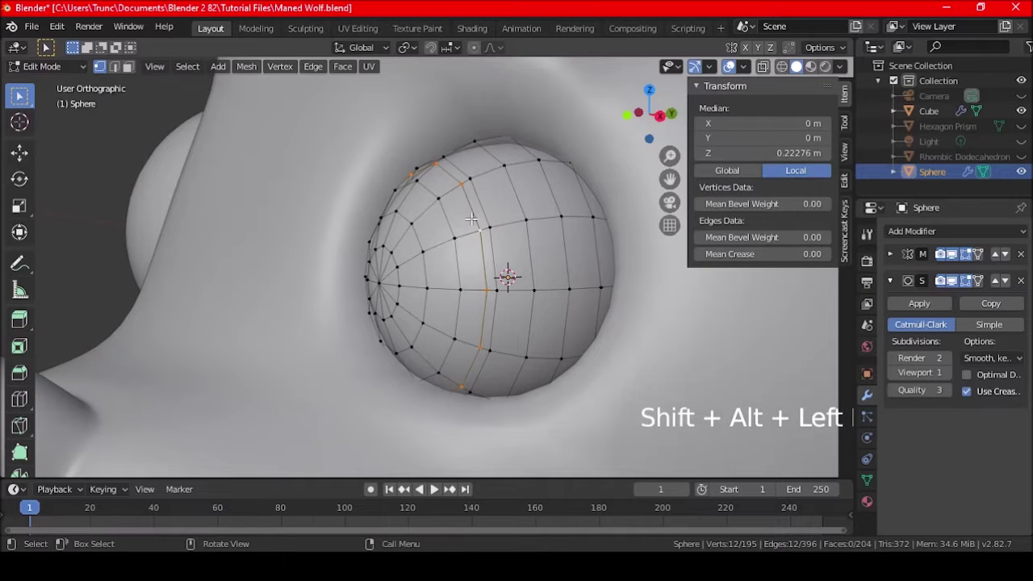
pyautogui.hotkey('shift', 's')
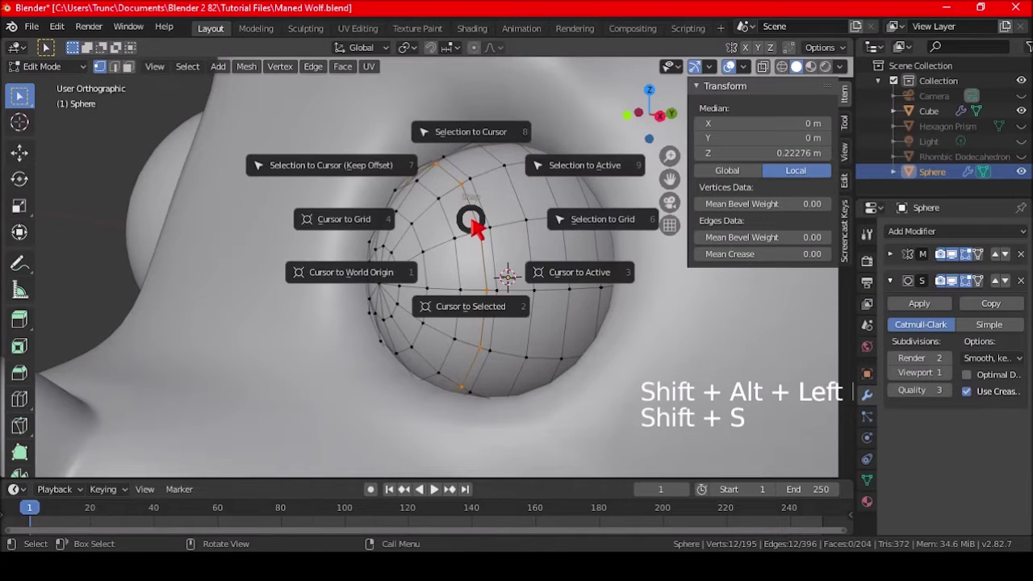
pyautogui.click(475, 310)
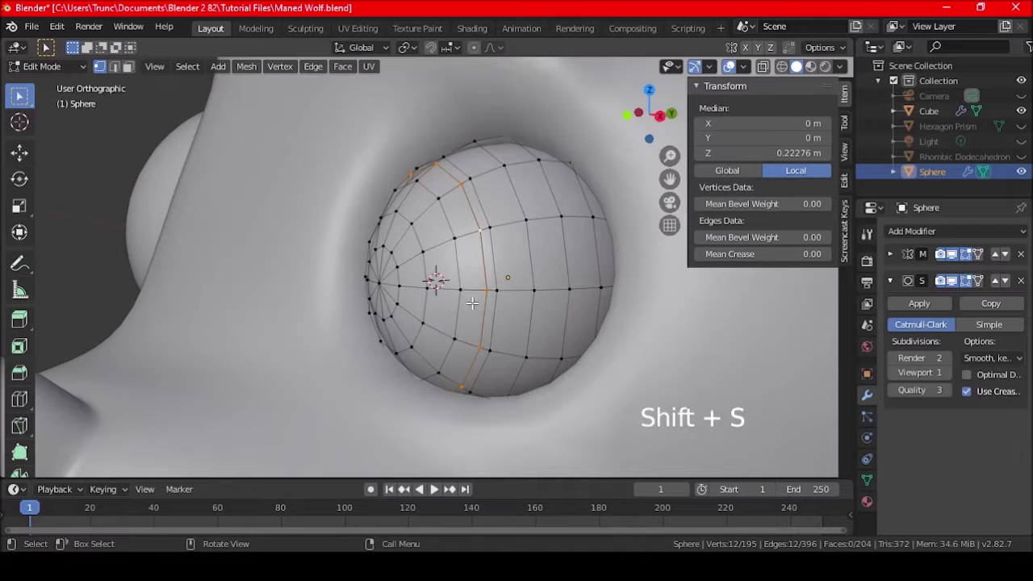
# - Select the eyeball's remaining front cap out to the new edge loop and set the pivot point to the 3D Cursor
pyautogui.click(380, 283)
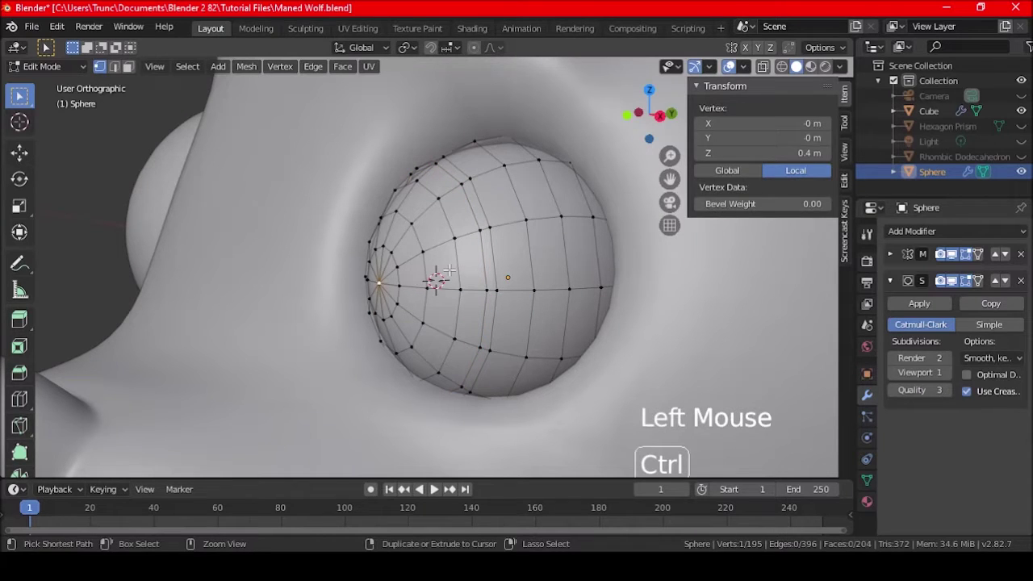
pyautogui.press('ctrl+KP_Add')
pyautogui.press('ctrl+KP_Add')
pyautogui.press('ctrl+KP_Add')
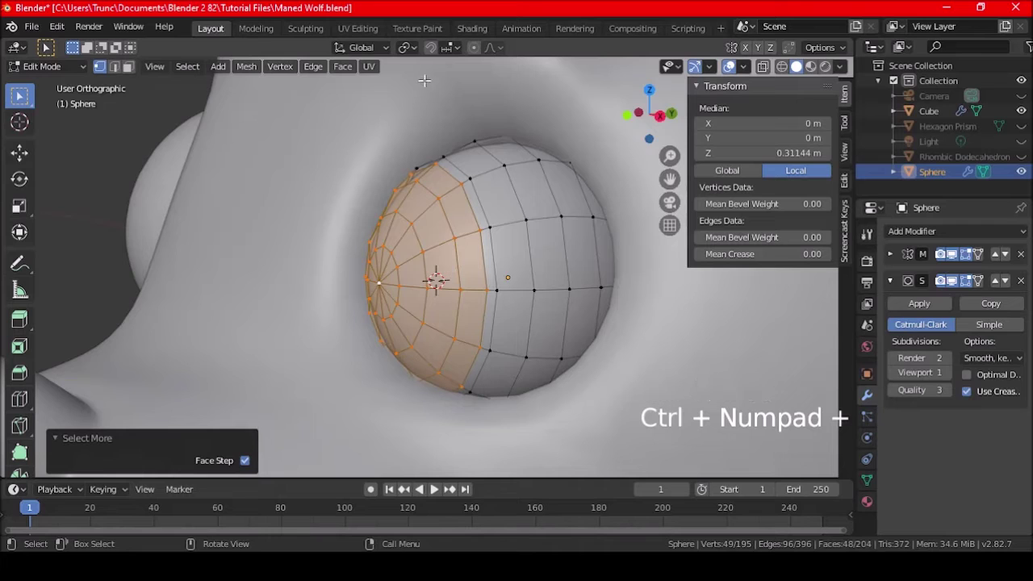
pyautogui.click(408, 47)
pyautogui.click(431, 84)
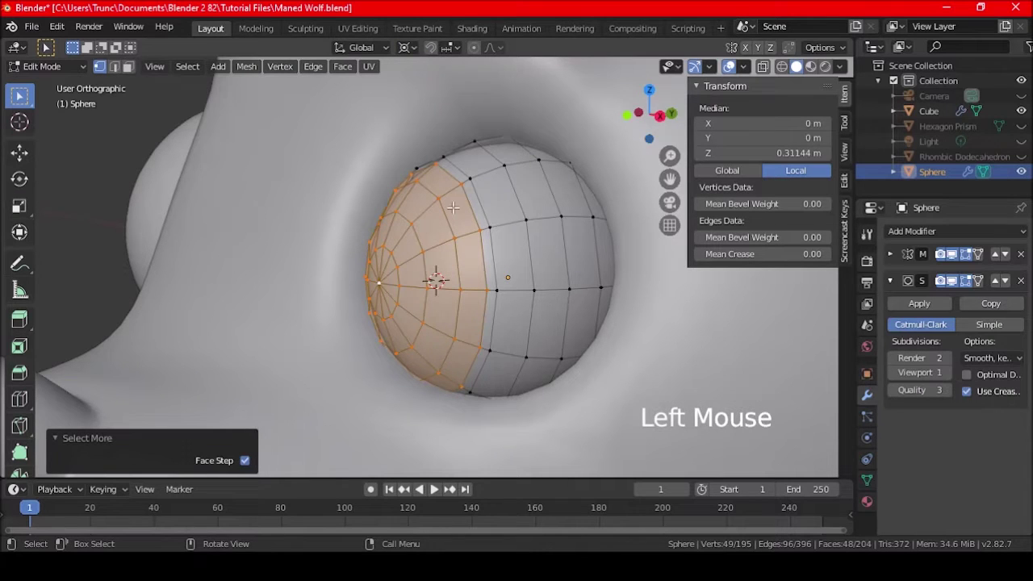
# - Invert the front cap into the eyeball by scaling it by -1 along global Y about the 3D cursor
pyautogui.press('KP_3')
pyautogui.scroll(-2, 521, 304)
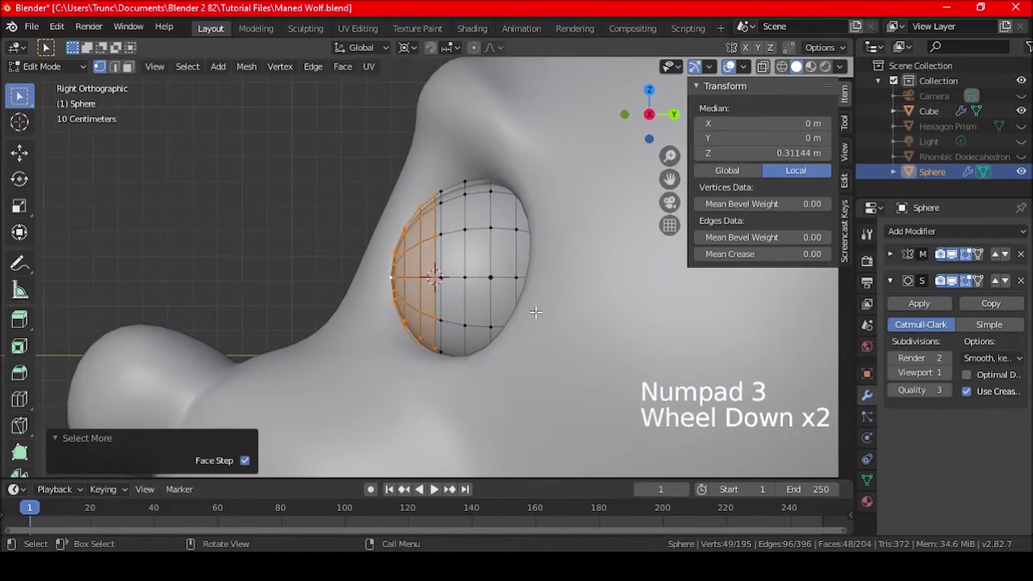
pyautogui.keyDown('shift'); pyautogui.moveTo(522, 305); pyautogui.dragTo(468, 304, button='middle'); pyautogui.keyUp('shift')
pyautogui.press('s')
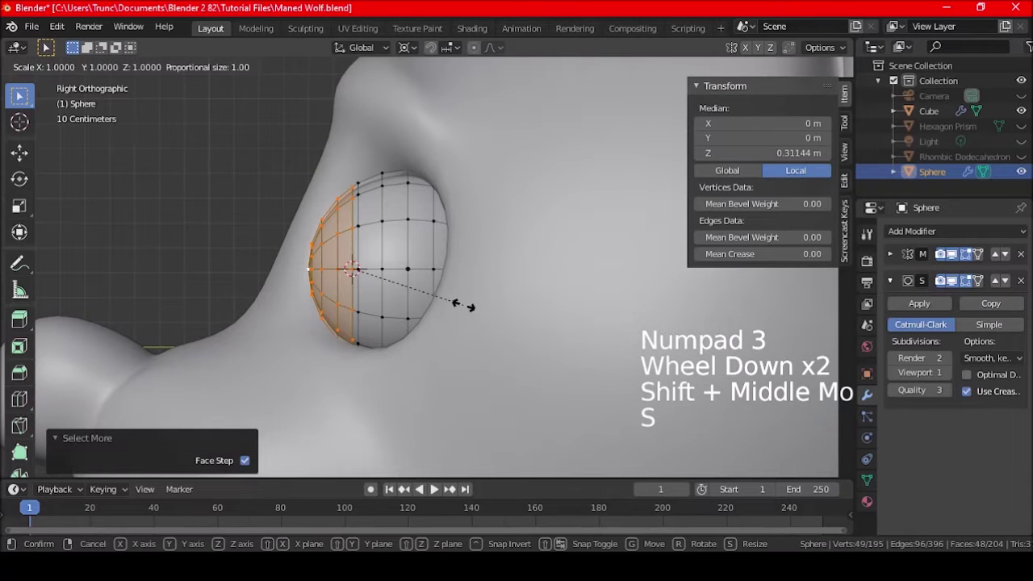
pyautogui.press('y')
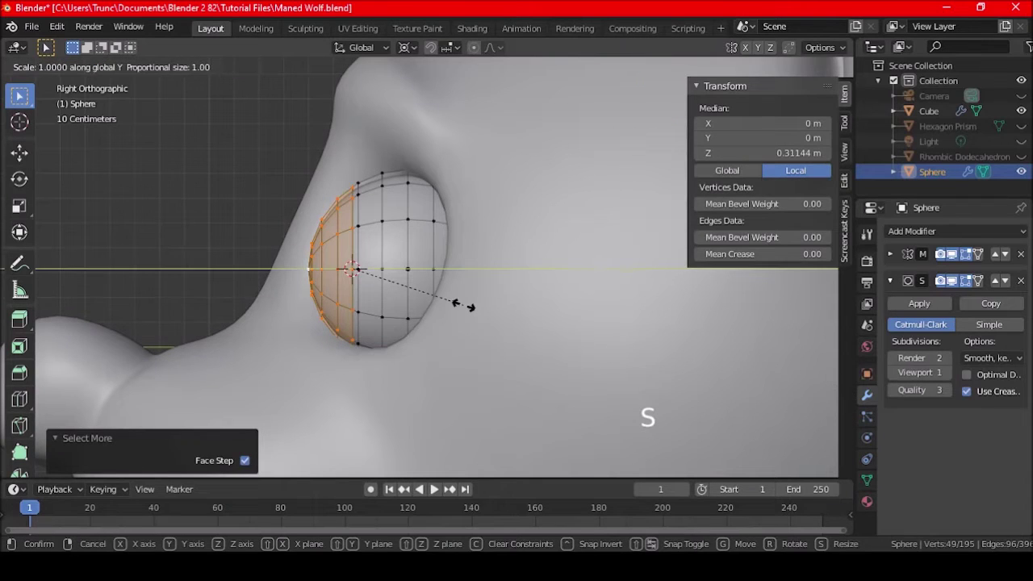
pyautogui.write('0')
pyautogui.press('Return')
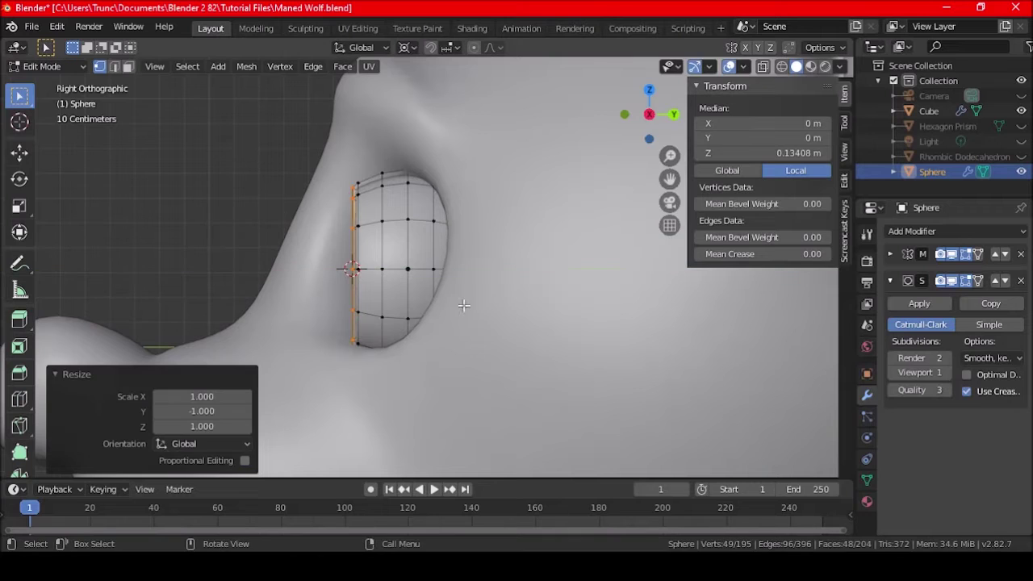
# - Check the face orientation of the inverted iris cap and the surrounding eyeball with the Face Orientation overlay
pyautogui.moveTo(369, 254); pyautogui.dragTo(580, 161, button='middle')
pyautogui.scroll(2, 580, 161)
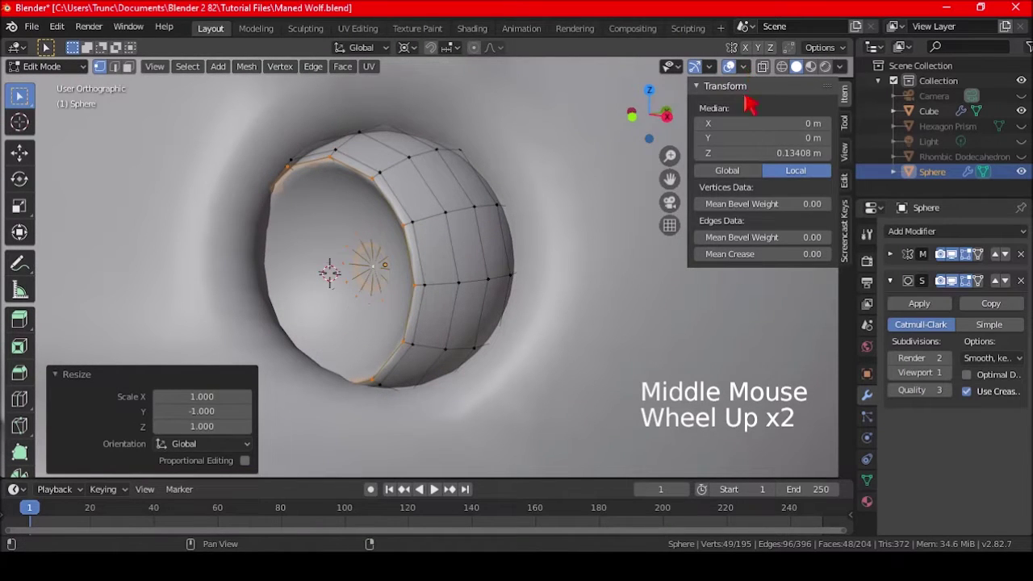
pyautogui.click(743, 66)
pyautogui.click(696, 342)
pyautogui.moveTo(404, 250)
pyautogui.mouseDown(button='middle')
pyautogui.moveTo(491, 233)
pyautogui.moveTo(412, 243)
pyautogui.mouseUp(button='middle')
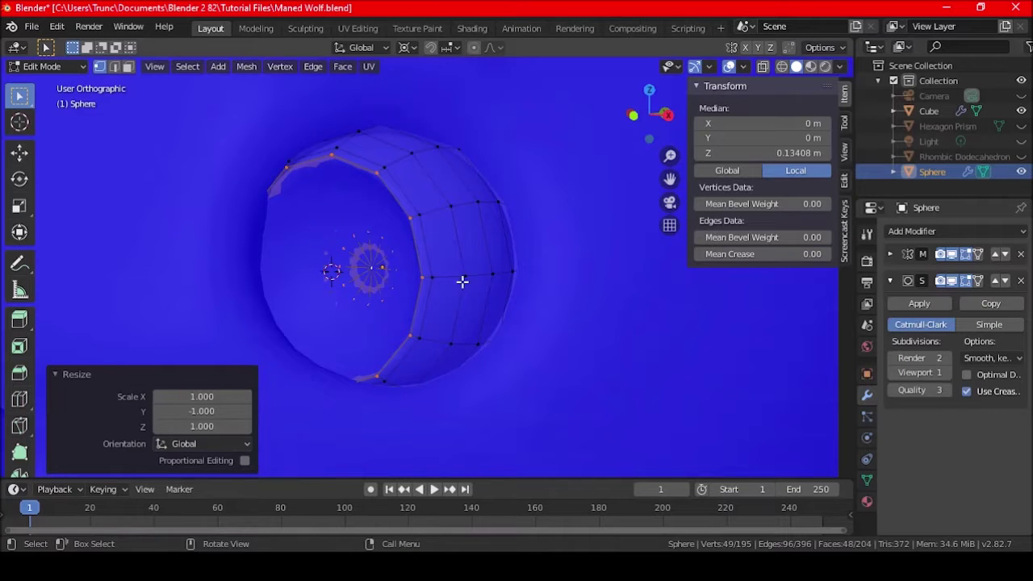
pyautogui.scroll(-3, 482, 272)
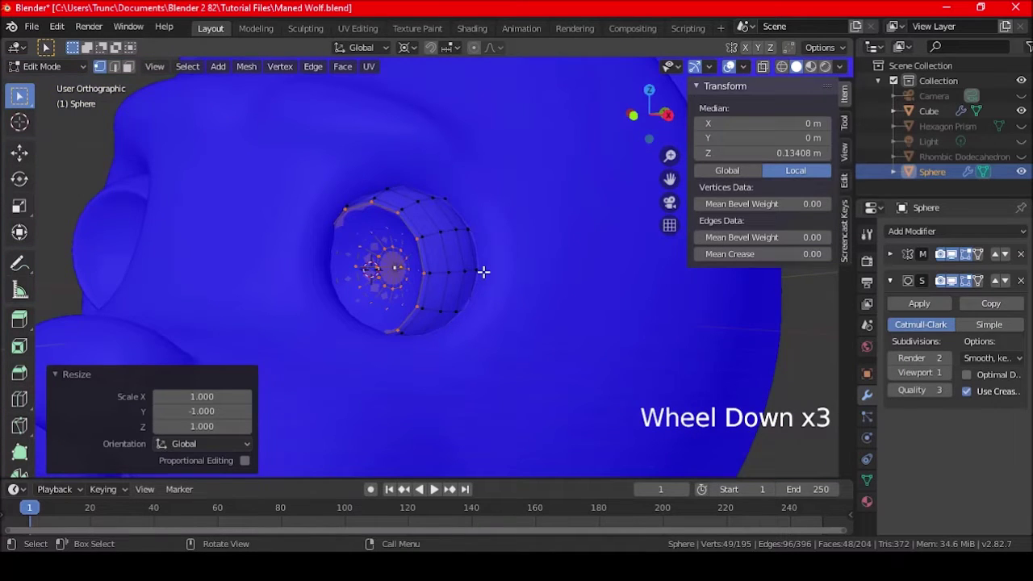
pyautogui.scroll(2, 473, 275)
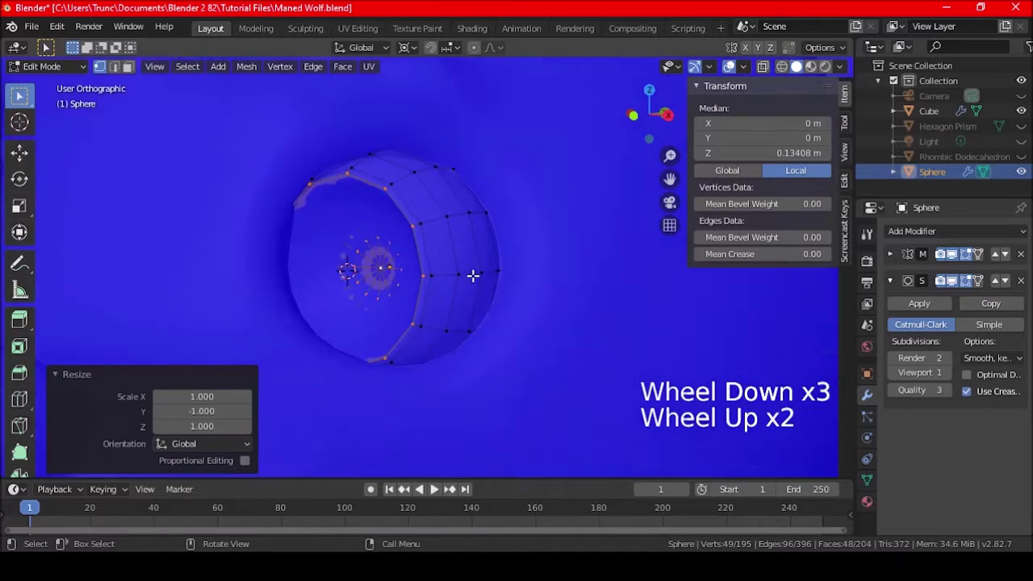
pyautogui.click(744, 67)
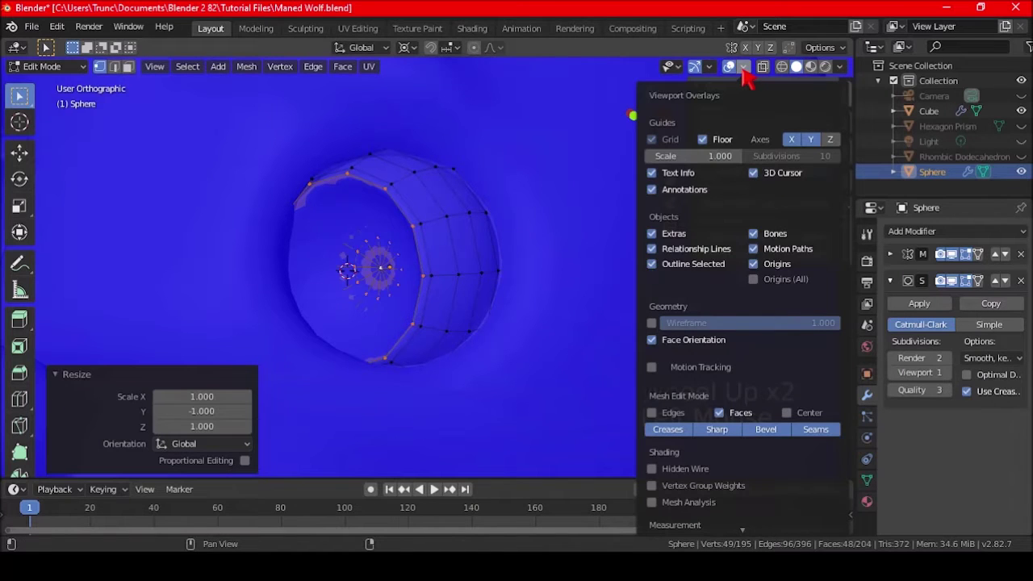
pyautogui.click(707, 342)
# - Select the ring of faces around the inverted cap's pole and extrude it -0.122 m along its normal into the eyeball
pyautogui.moveTo(249, 266); pyautogui.dragTo(384, 260, button='middle')
pyautogui.click(380, 266)
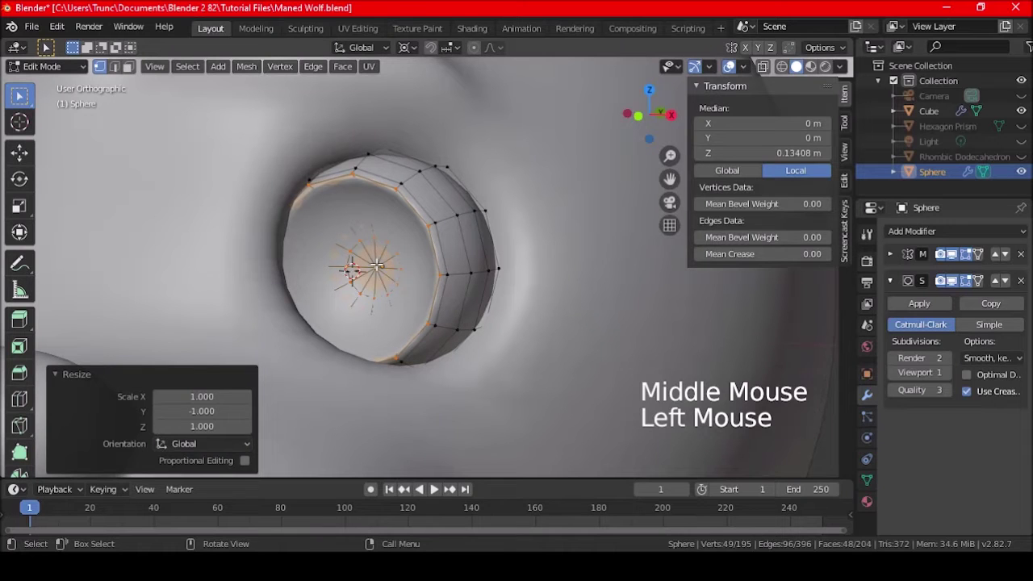
pyautogui.press('ctrl+KP_Add')
pyautogui.moveTo(477, 295); pyautogui.dragTo(427, 307, button='middle')
pyautogui.press('KP_3')
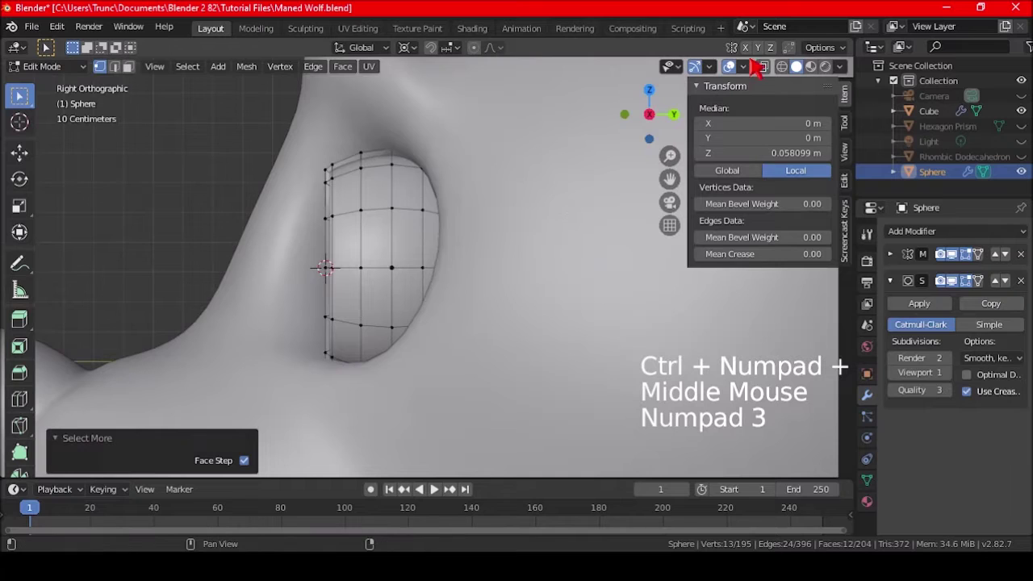
pyautogui.click(763, 66)
pyautogui.scroll(2, 409, 341)
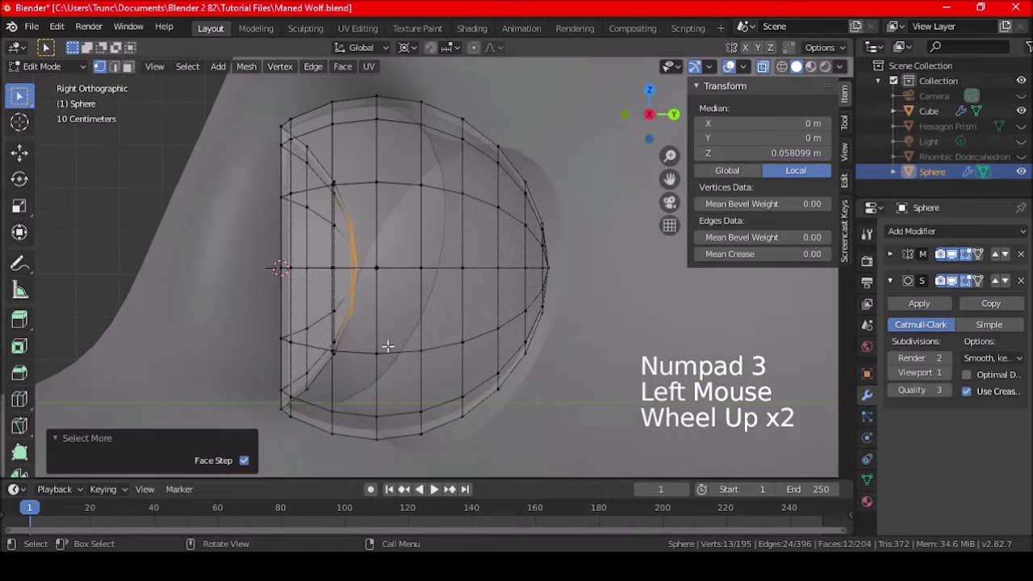
pyautogui.press('e')
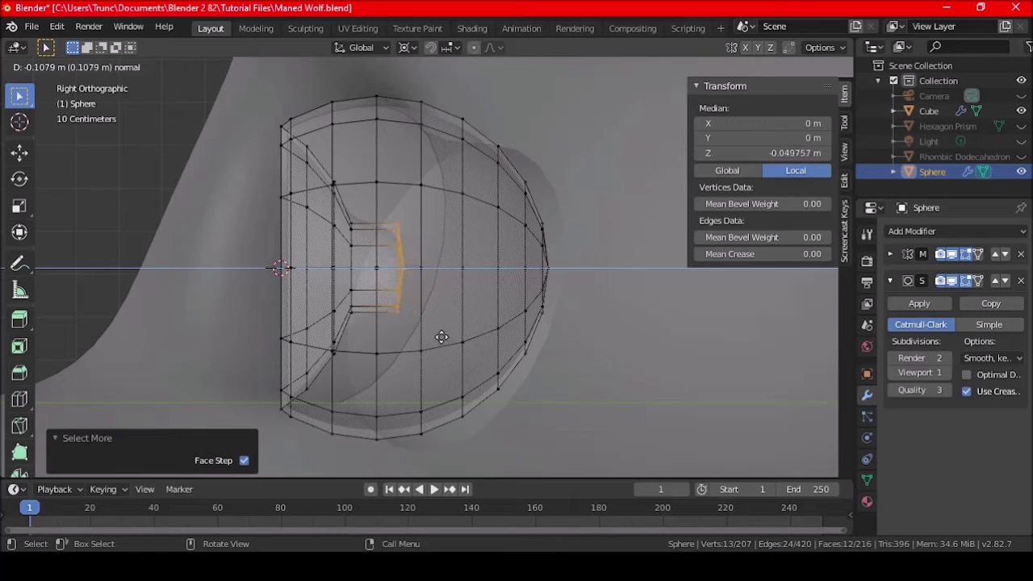
pyautogui.click(447, 338)
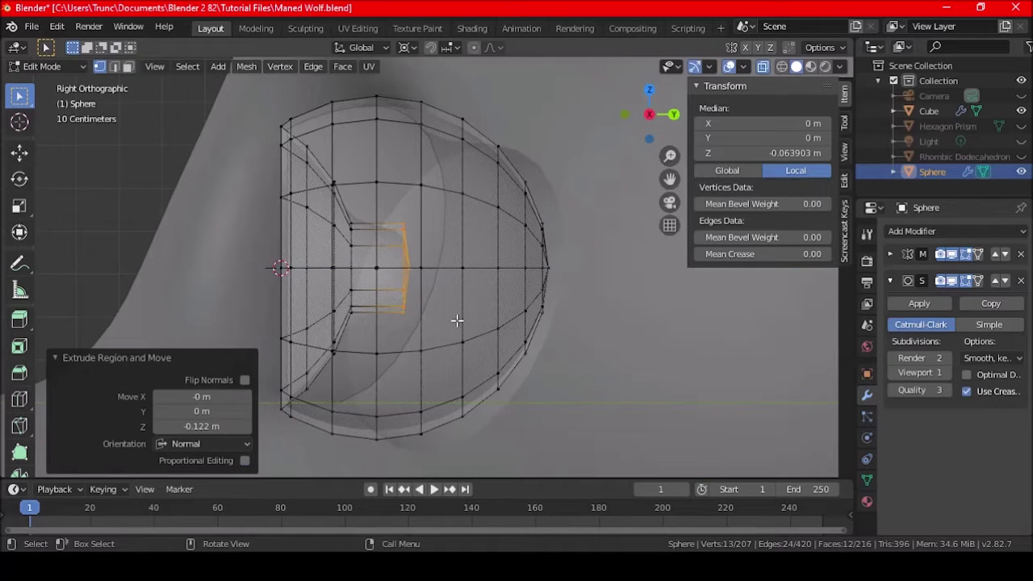
# - Set the pivot point to Median Point and scale the extruded pupil faces by 1.472
pyautogui.press('s')
pyautogui.rightClick(469, 329)
pyautogui.click(406, 46)
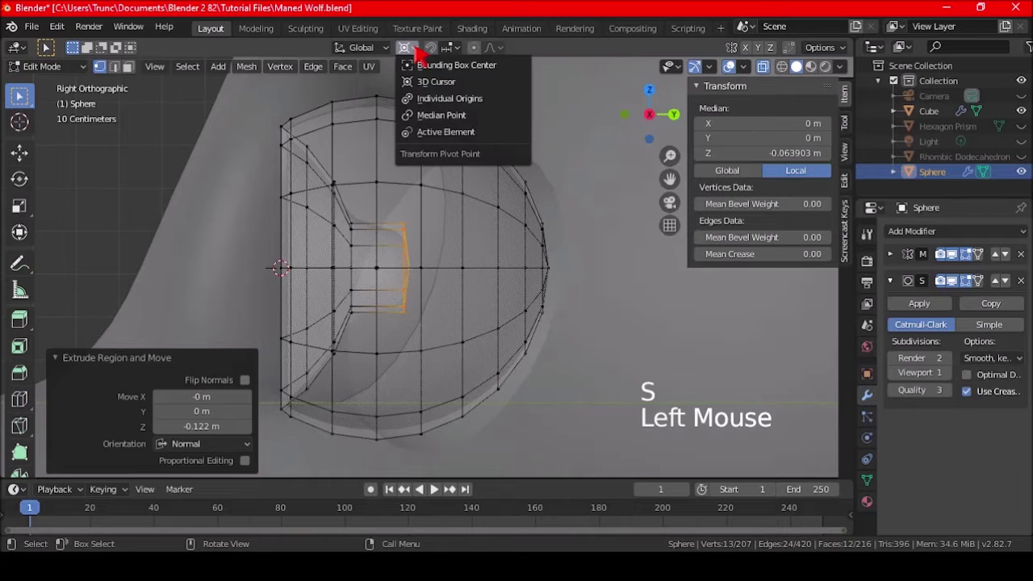
pyautogui.click(424, 109)
pyautogui.press('s')
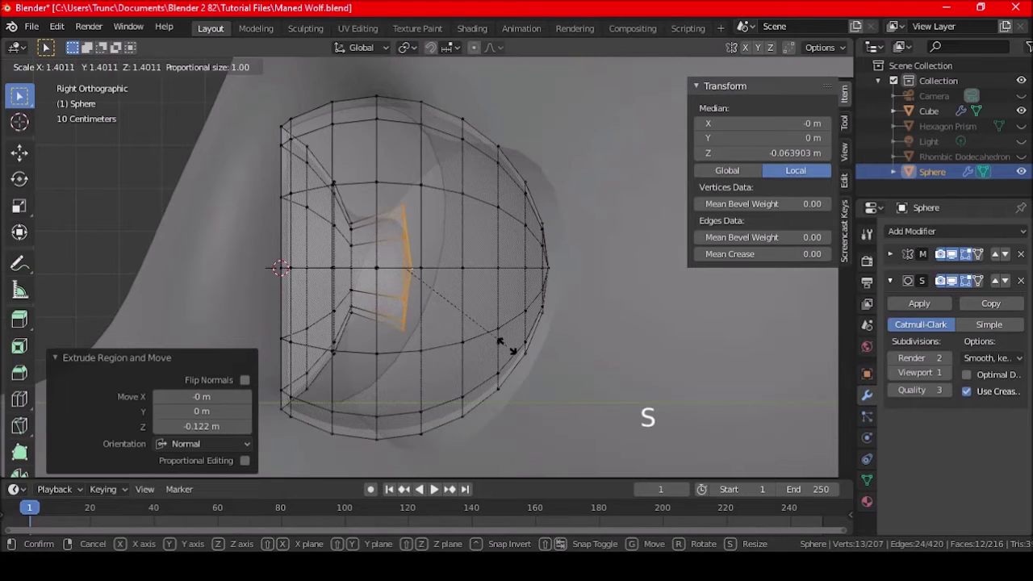
pyautogui.click(512, 349)
# - Add one centred edge loop around the pupil's extruded wall, scale it down slightly, and turn off X-ray
pyautogui.moveTo(454, 307); pyautogui.dragTo(396, 247, button='middle')
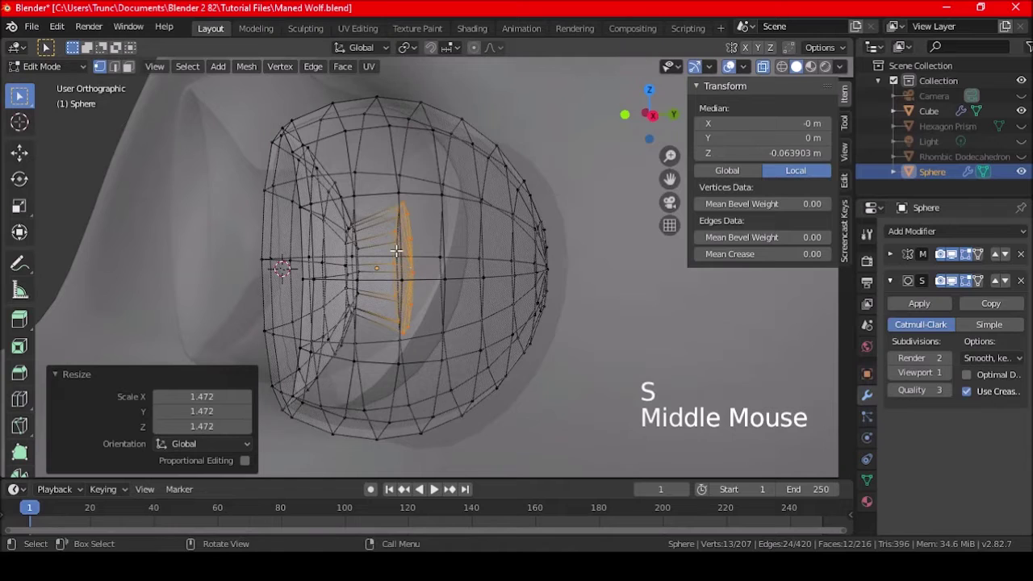
pyautogui.hotkey('ctrl', 'r')
pyautogui.click(391, 239)
pyautogui.rightClick(391, 239)
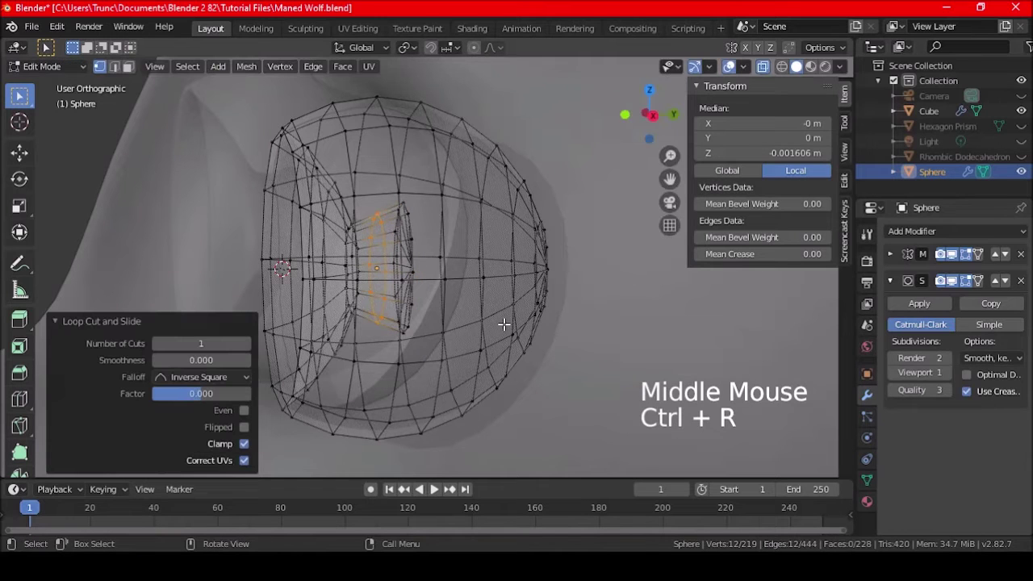
pyautogui.press('s')
pyautogui.click(460, 306)
pyautogui.moveTo(452, 307); pyautogui.dragTo(519, 288, button='middle')
pyautogui.press('a')
pyautogui.press('a')
pyautogui.press('a')
pyautogui.scroll(-2, 489, 282)
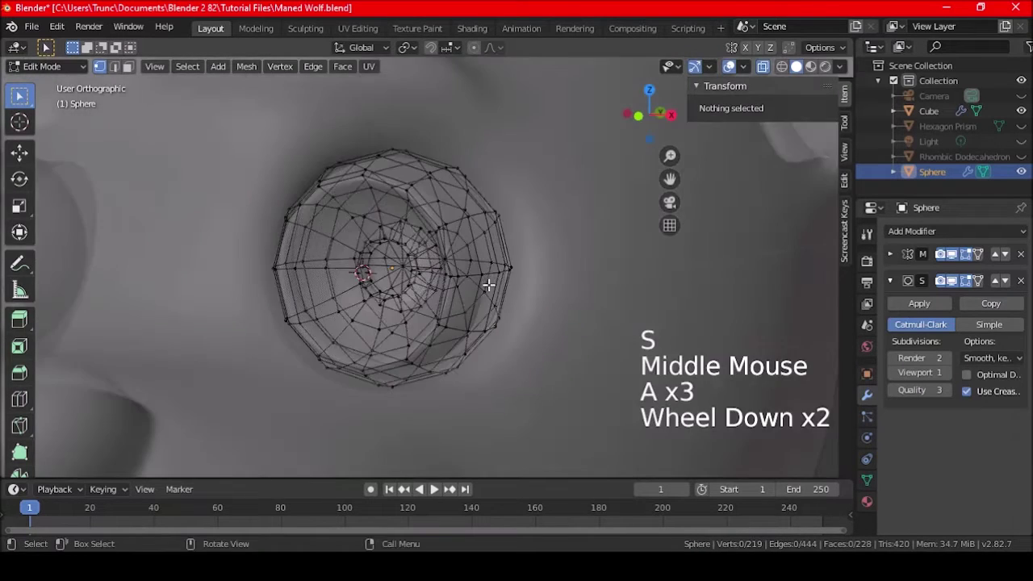
pyautogui.click(778, 65)
pyautogui.scroll(-2, 476, 268)
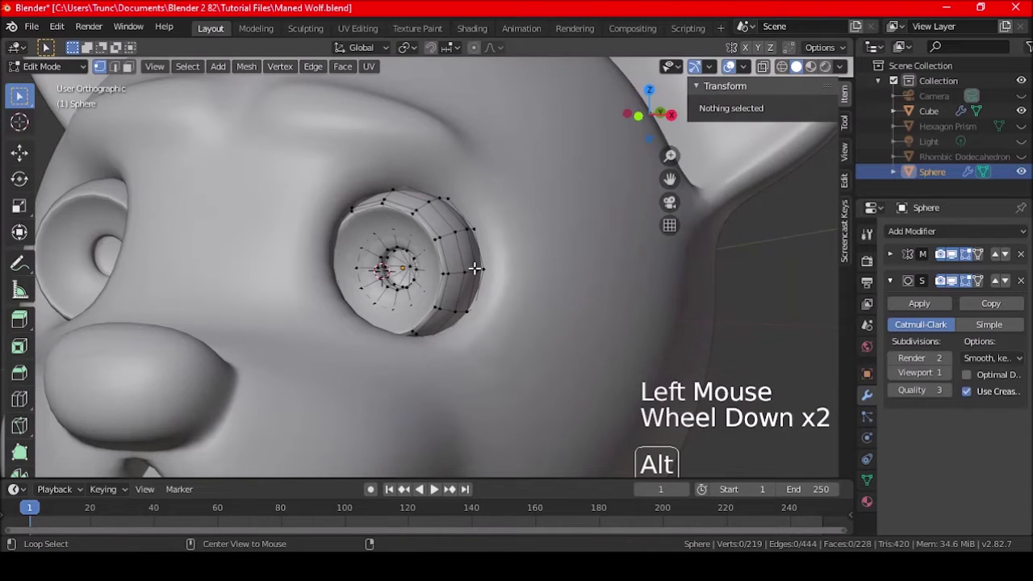
pyautogui.hotkey('alt', 'h')
pyautogui.moveTo(473, 270); pyautogui.dragTo(370, 259, button='middle')
pyautogui.scroll(4, 391, 268)
pyautogui.hotkey('ctrl', 'z')
pyautogui.hotkey('ctrl', 'shift', 'z')
pyautogui.hotkey('ctrl', 'z')
pyautogui.hotkey('ctrl', 'shift', 'z')
pyautogui.hotkey('ctrl', 'z')
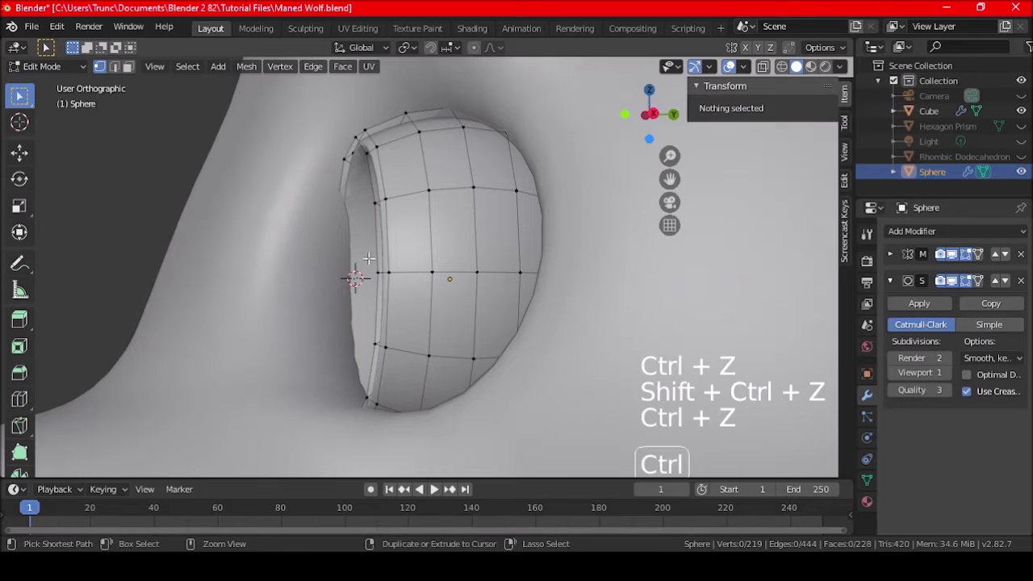
# - Duplicate in place the eyeball's edge loop just behind the front rim
pyautogui.moveTo(364, 260); pyautogui.dragTo(391, 269, button='middle')
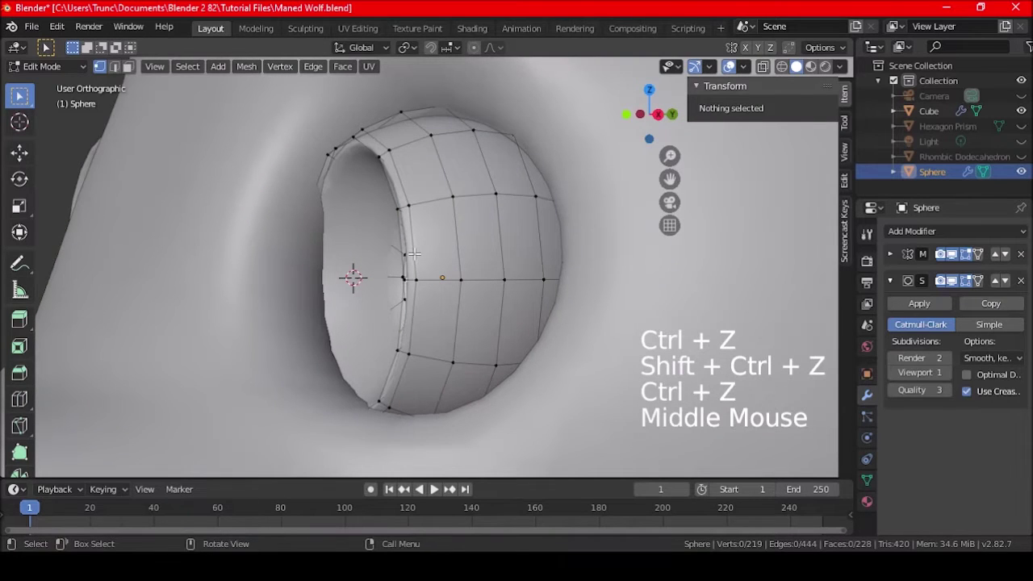
pyautogui.keyDown('alt'); pyautogui.keyDown('shift'); pyautogui.click(414, 253); pyautogui.keyUp('shift'); pyautogui.keyUp('alt')
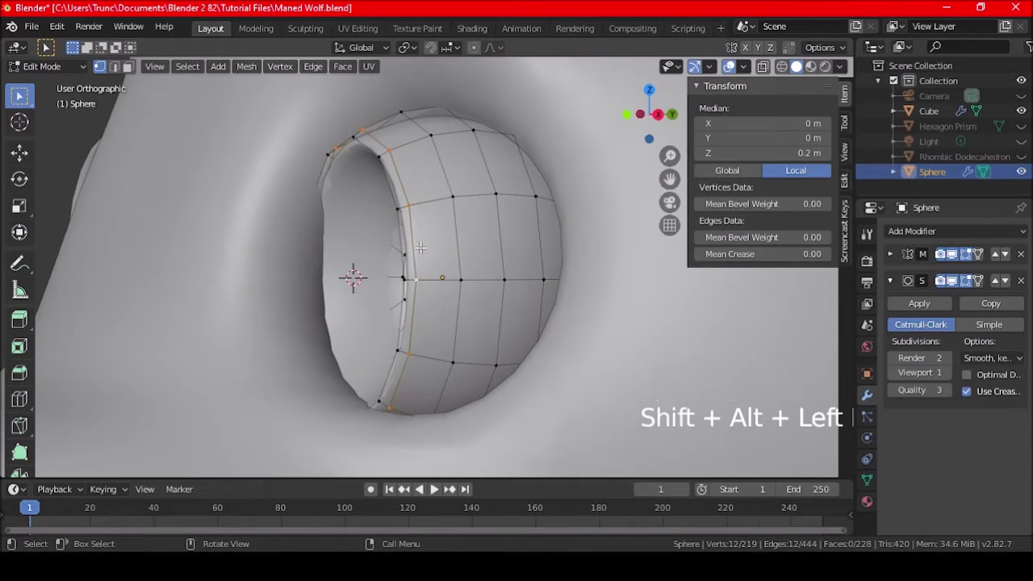
pyautogui.hotkey('shift', 'd')
pyautogui.rightClick(424, 246)
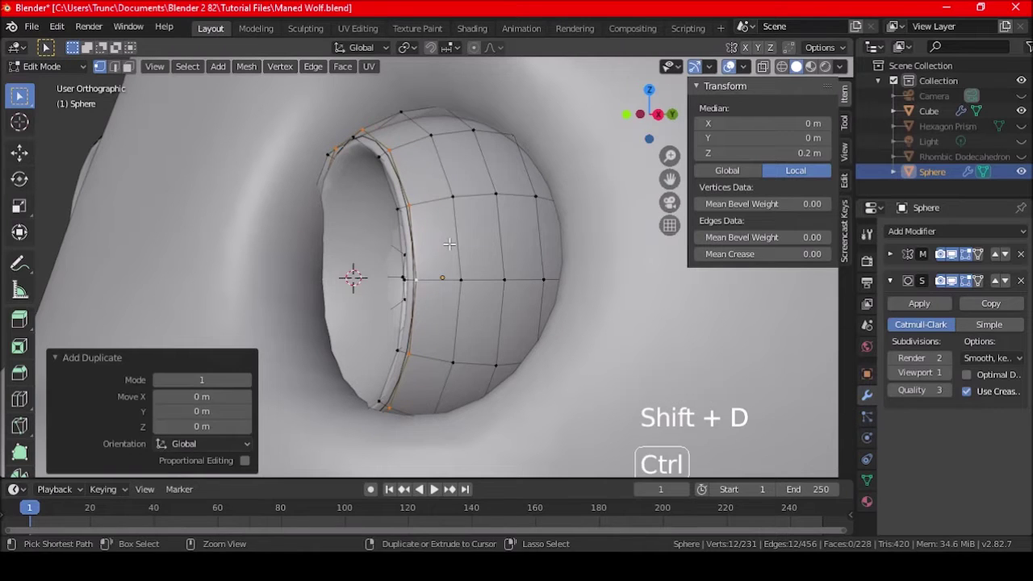
# - Reveal the hidden outer cap and hide the linked eyeball body, leaving the outer cap and the duplicated loop
pyautogui.hotkey('ctrl', 'i')
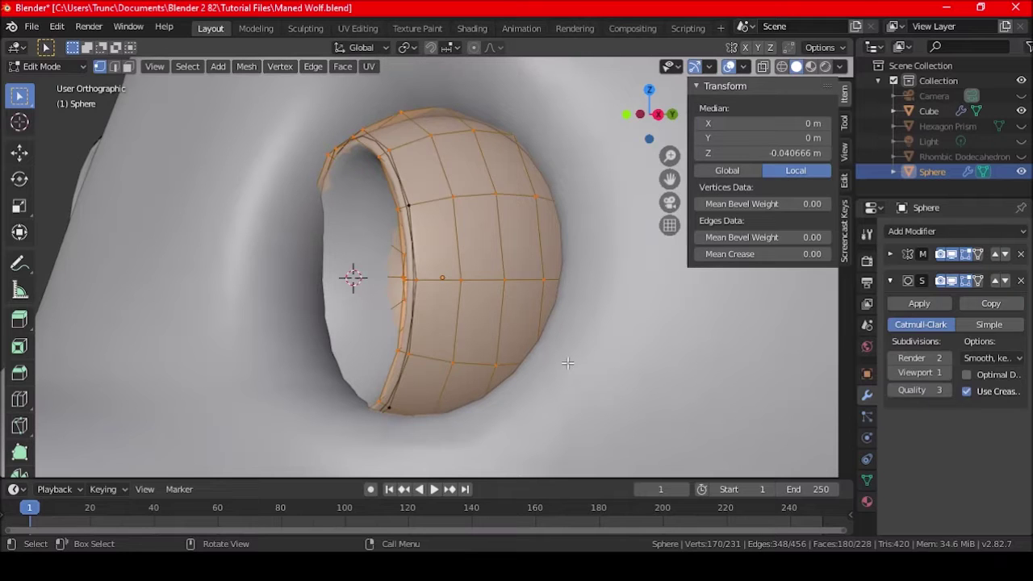
pyautogui.press('h')
pyautogui.hotkey('ctrl', 'z')
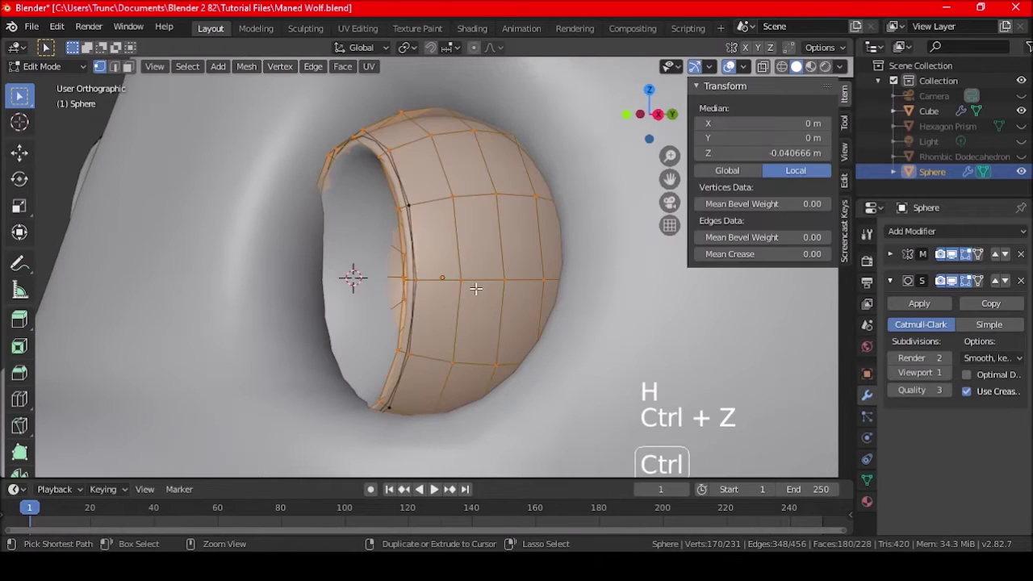
pyautogui.hotkey('alt', 'h')
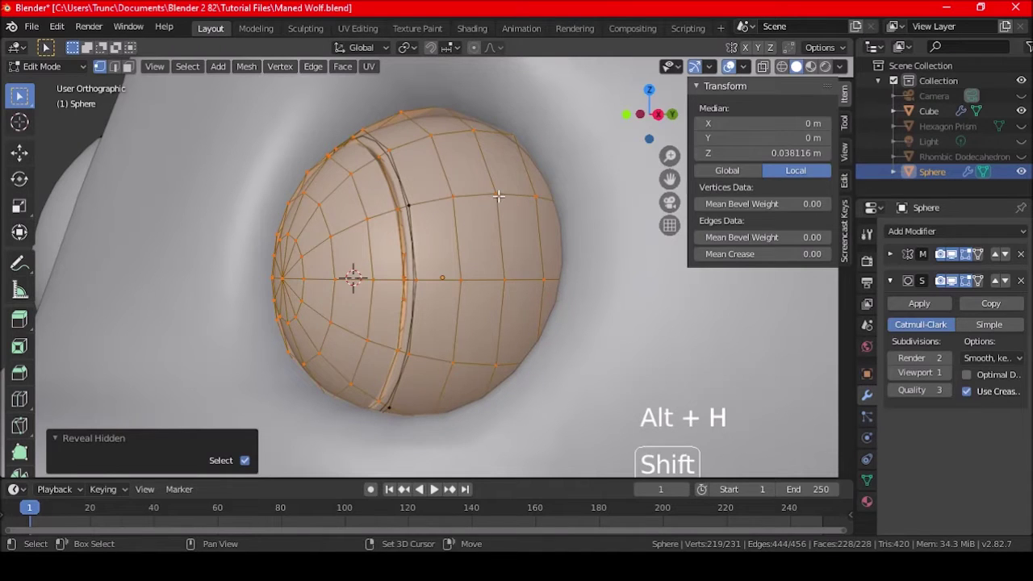
pyautogui.hotkey('shift', 'l')
pyautogui.hotkey('ctrl', 'z')
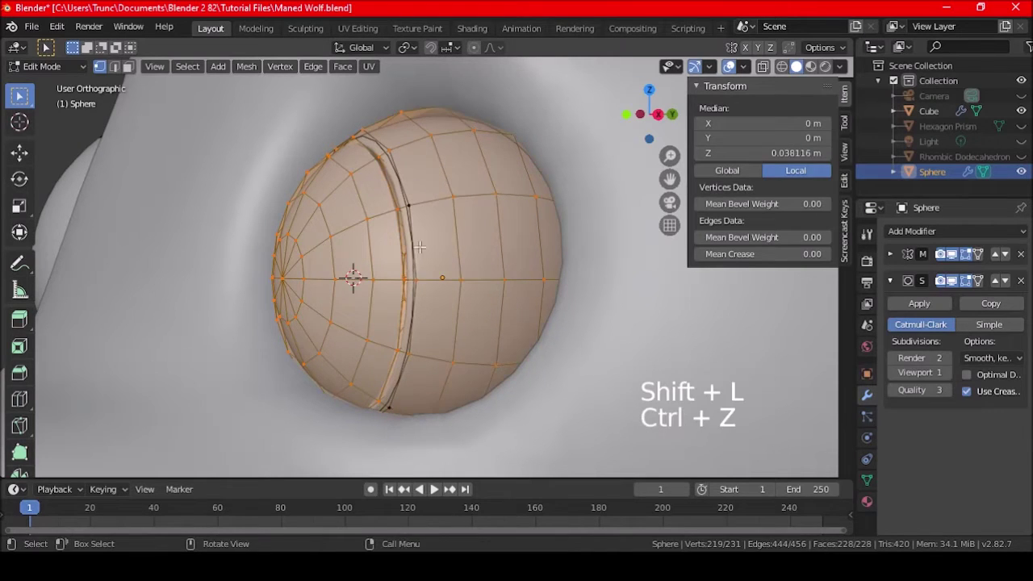
pyautogui.hotkey('shift', 'l')
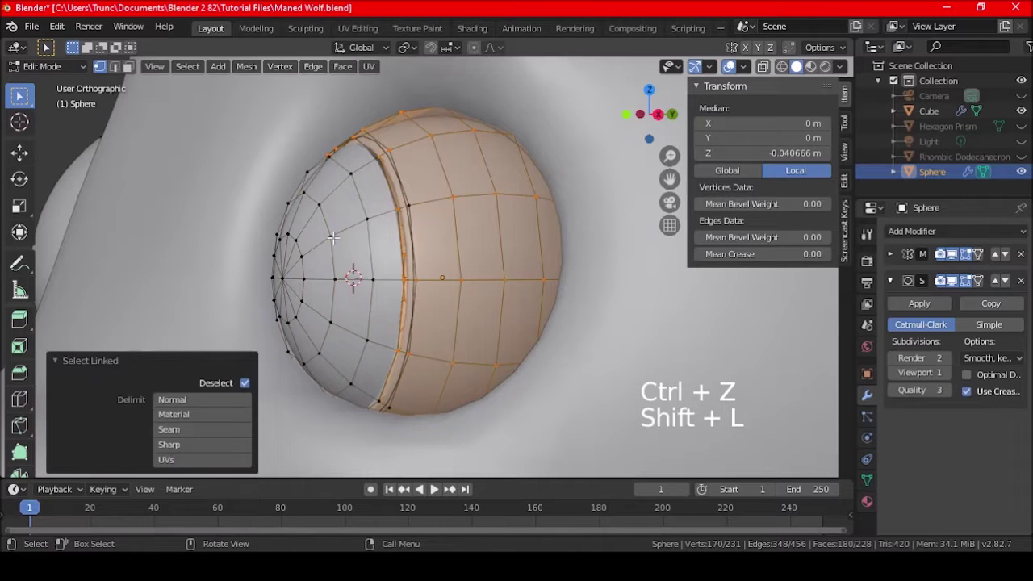
pyautogui.press('h')
# - Bridge the outer cap's rim to the duplicated edge loop with Bridge Edge Loops, and deselect everything
pyautogui.moveTo(424, 234)
pyautogui.mouseDown(button='middle')
pyautogui.moveTo(368, 238)
pyautogui.moveTo(373, 249)
pyautogui.moveTo(427, 242)
pyautogui.mouseUp(button='middle')
pyautogui.scroll(2, 427, 219)
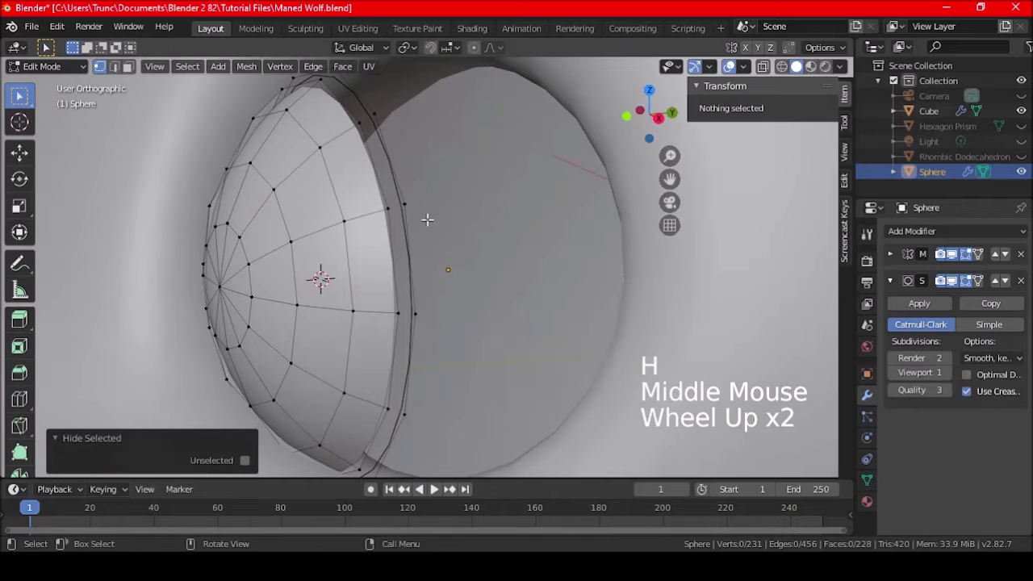
pyautogui.keyDown('alt'); pyautogui.keyDown('shift'); pyautogui.click(386, 192); pyautogui.keyUp('shift'); pyautogui.keyUp('alt')
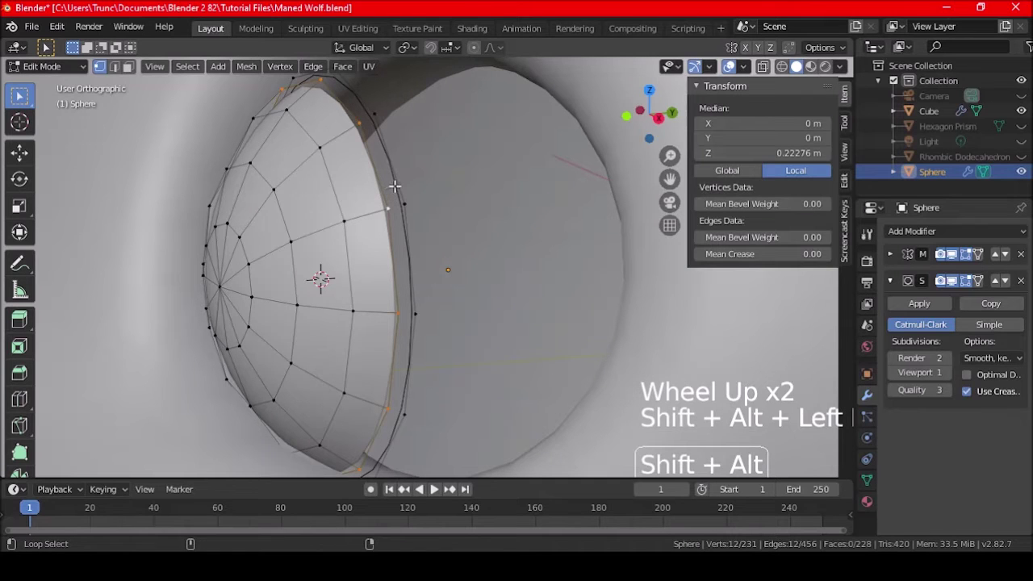
pyautogui.scroll(-1, 394, 186)
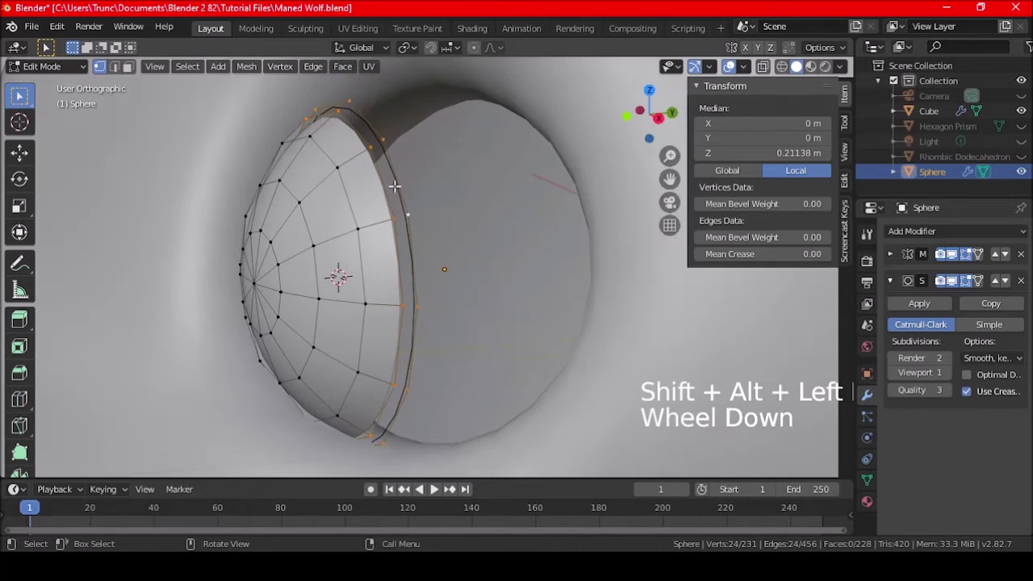
pyautogui.click(247, 71)
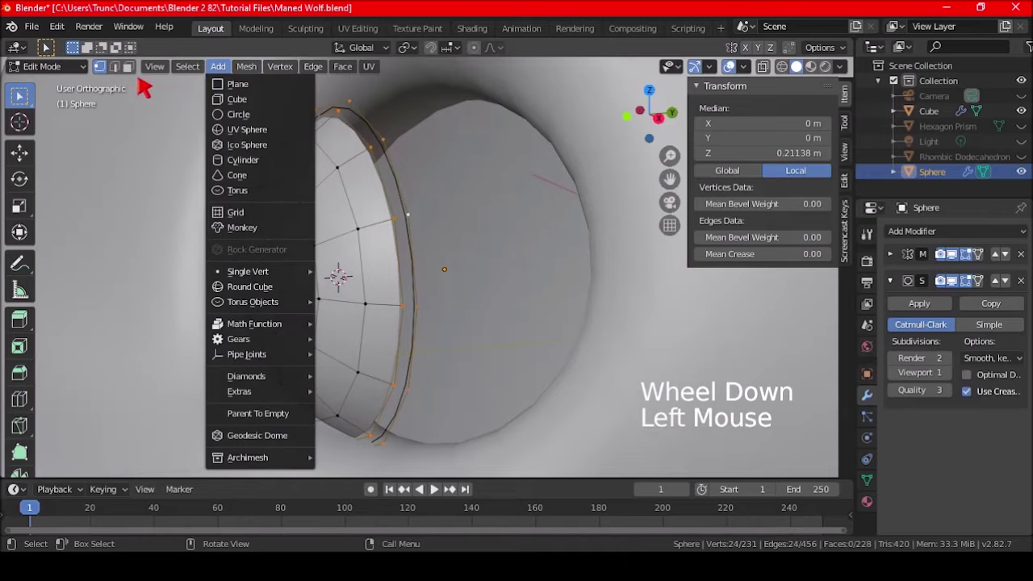
pyautogui.click(115, 69)
pyautogui.click(114, 70)
pyautogui.rightClick(327, 154)
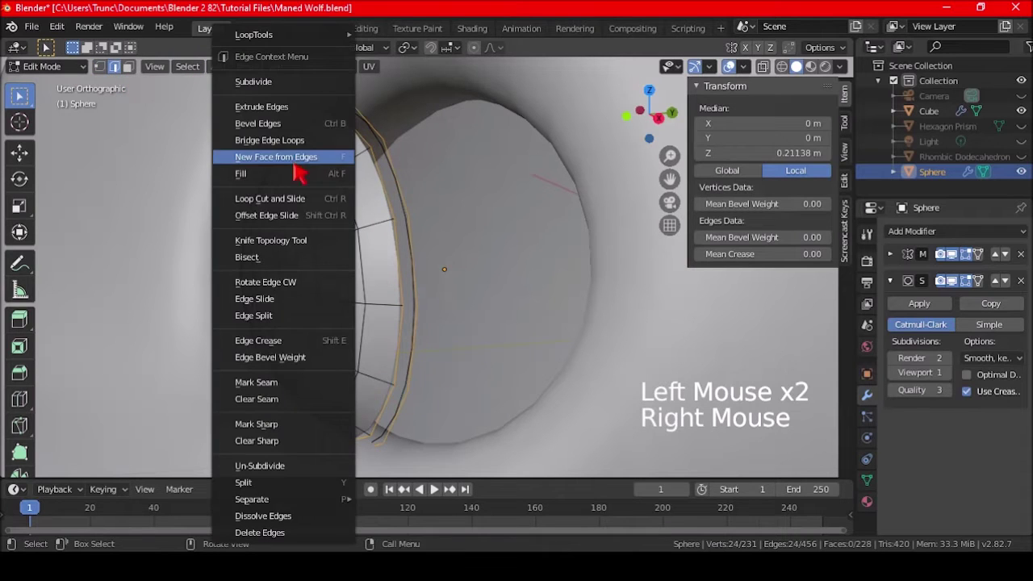
pyautogui.click(323, 139)
pyautogui.moveTo(403, 222); pyautogui.dragTo(379, 242, button='middle')
pyautogui.press('a')
pyautogui.press('a')
pyautogui.press('a')
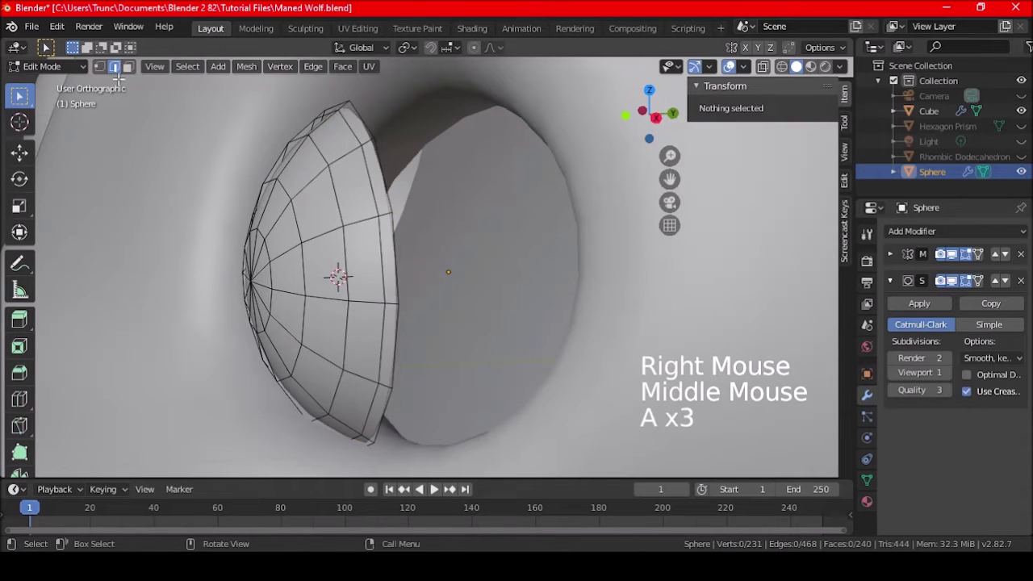
# - Switch to vertex selection, reveal the hidden eyeball body, deselect everything and return to Object Mode
pyautogui.click(101, 67)
pyautogui.hotkey('alt', 'h')
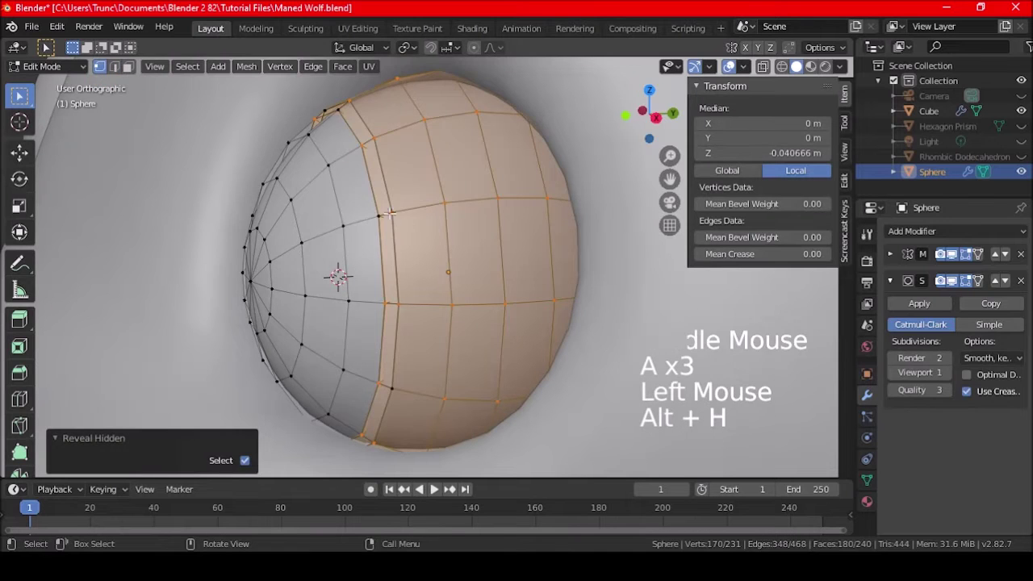
pyautogui.scroll(-2, 380, 245)
pyautogui.press('a')
pyautogui.press('a')
pyautogui.press('a')
pyautogui.moveTo(381, 245); pyautogui.dragTo(433, 261, button='middle')
pyautogui.press('Tab')
# - Frame the whole head and save the Maned Wolf file
pyautogui.scroll(-4, 407, 266)
pyautogui.scroll(-3, 392, 277)
pyautogui.keyDown('shift'); pyautogui.moveTo(445, 312); pyautogui.dragTo(471, 261, button='middle'); pyautogui.keyUp('shift')
pyautogui.scroll(-2, 369, 300)
pyautogui.scroll(1, 450, 237)
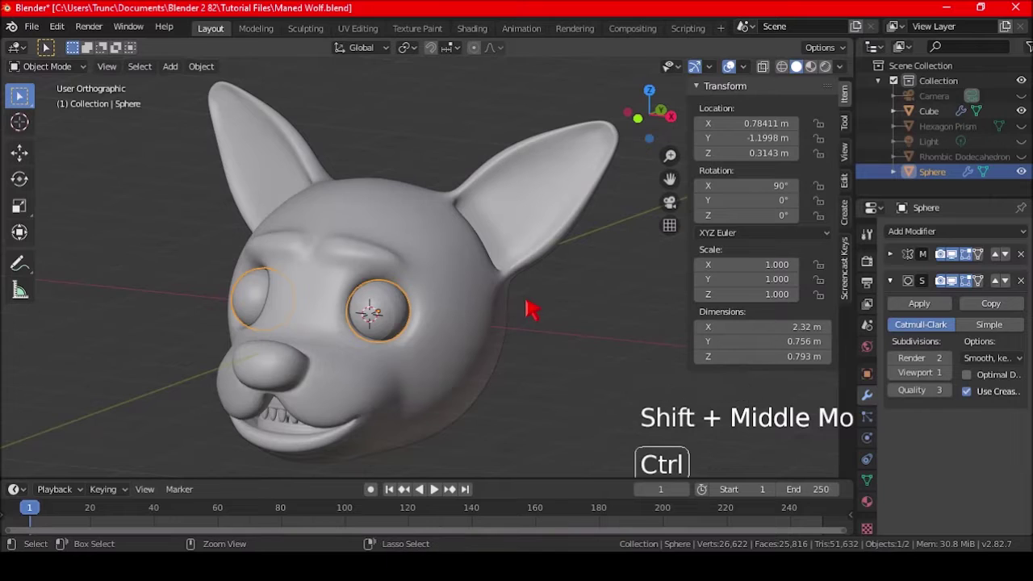
pyautogui.hotkey('ctrl', 's')
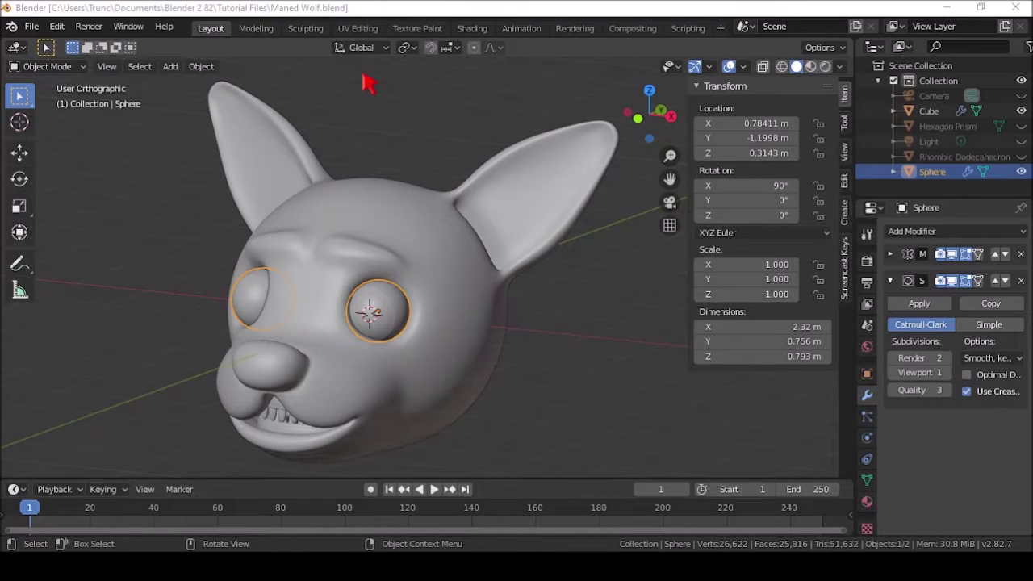
pyautogui.moveTo(402, 275); pyautogui.dragTo(369, 243, button='middle')
pyautogui.scroll(4, 373, 251)
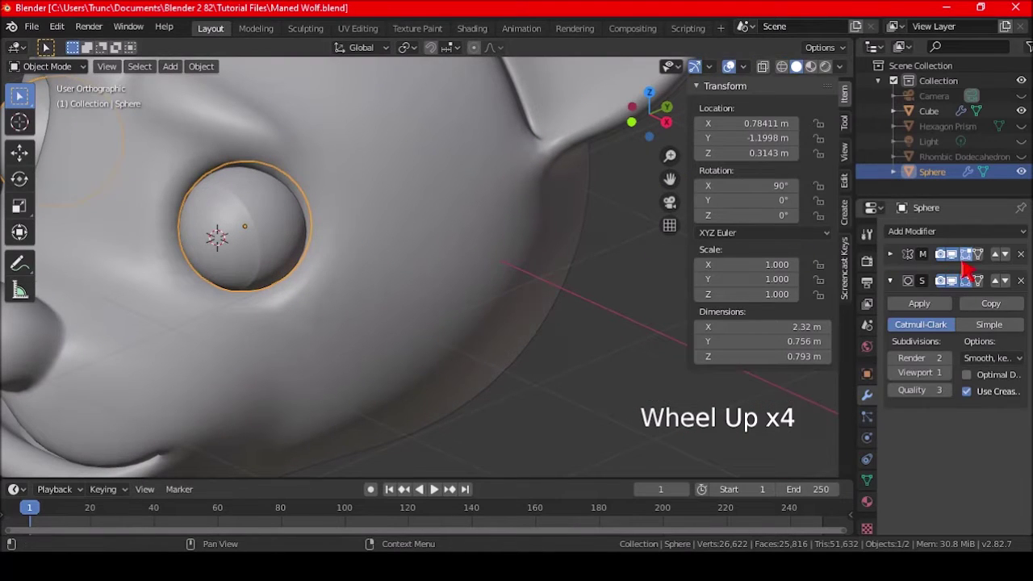
# - Turn off the eyeball's Mirror modifier in the viewport and apply the object's rotation
pyautogui.click(953, 254)
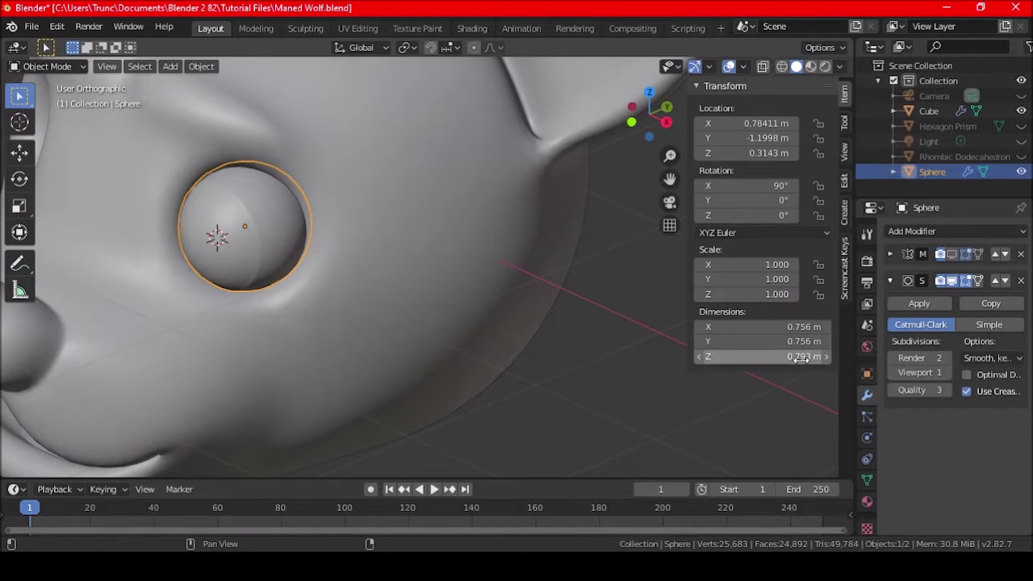
pyautogui.click(864, 375)
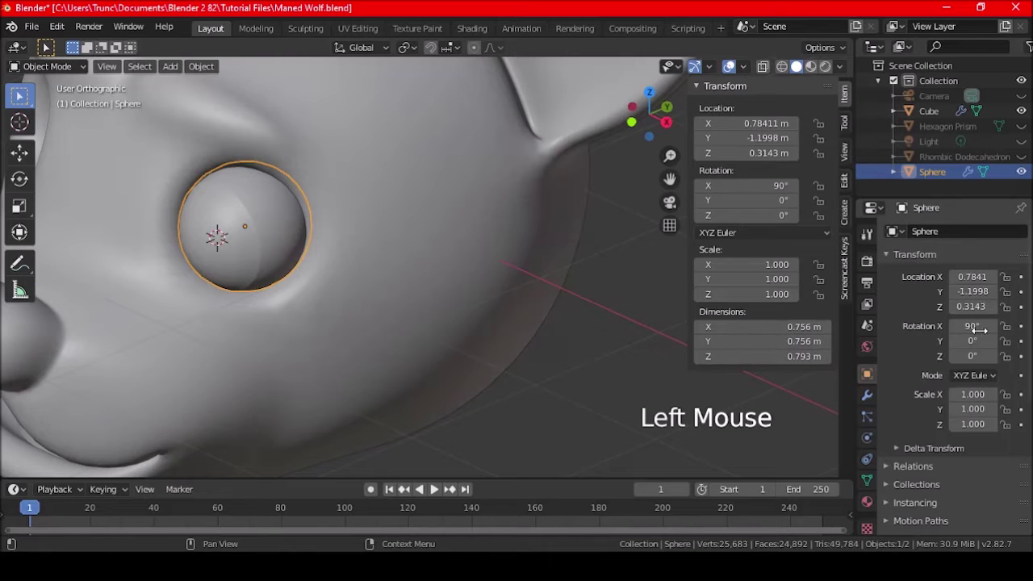
pyautogui.click(201, 66)
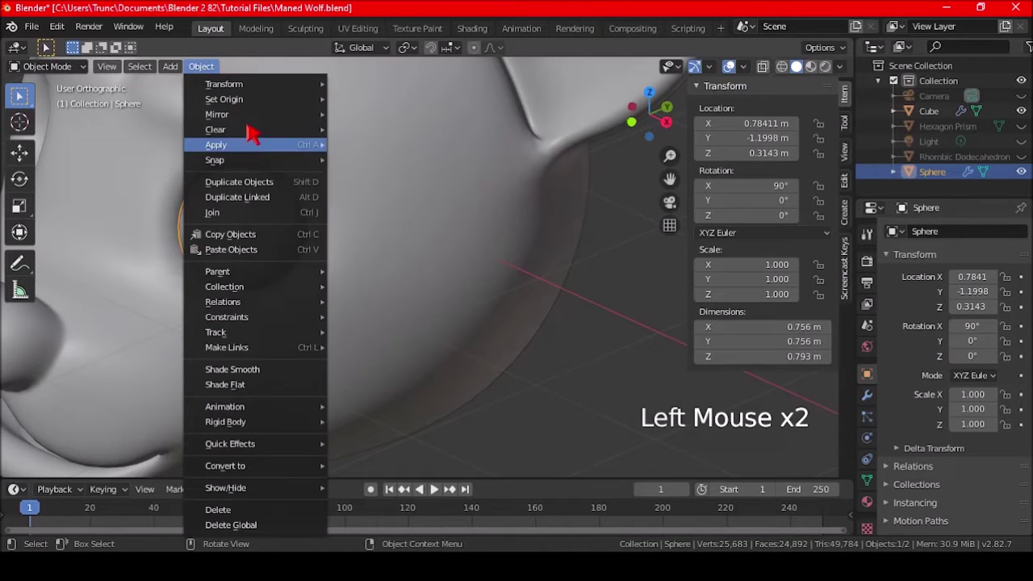
pyautogui.moveTo(252, 149)
pyautogui.click(407, 161)
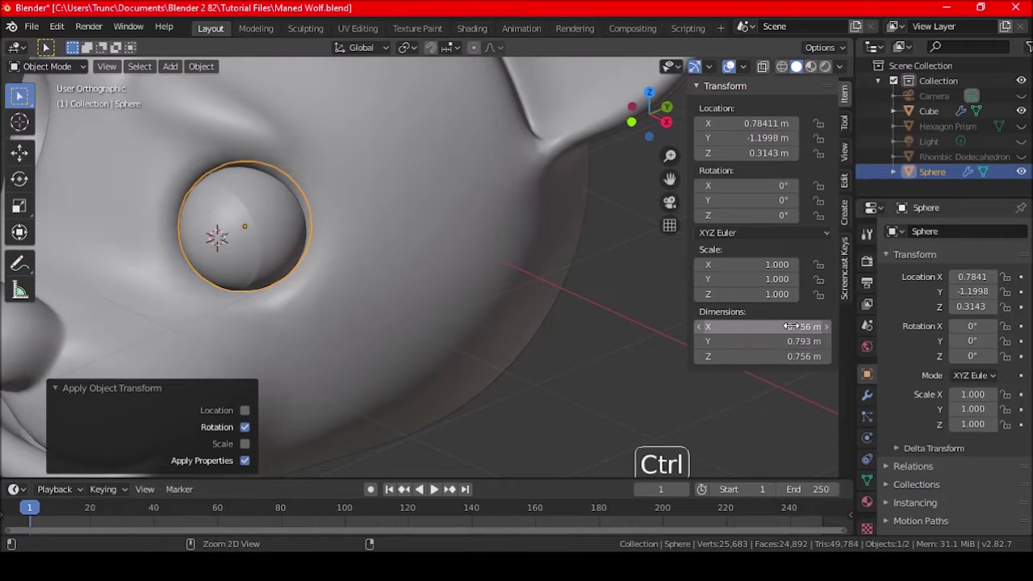
# - Copy the eyeball's X dimension of 0.756 m into its Y dimension
pyautogui.hotkey('ctrl', 'c')
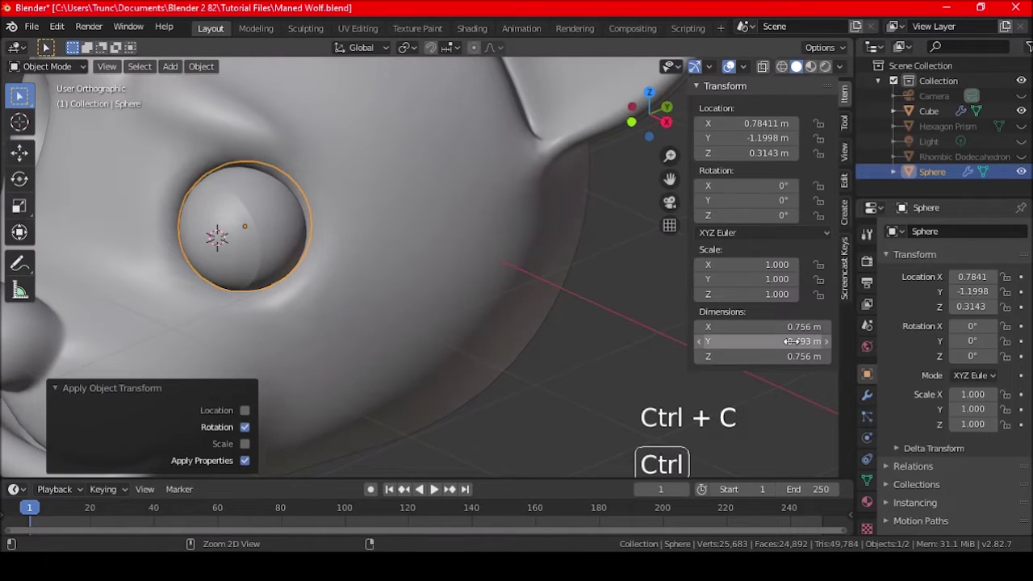
pyautogui.hotkey('ctrl', 'v')
pyautogui.keyDown('shift'); pyautogui.moveTo(331, 304); pyautogui.dragTo(492, 334, button='middle'); pyautogui.keyUp('shift')
pyautogui.scroll(2, 395, 304)
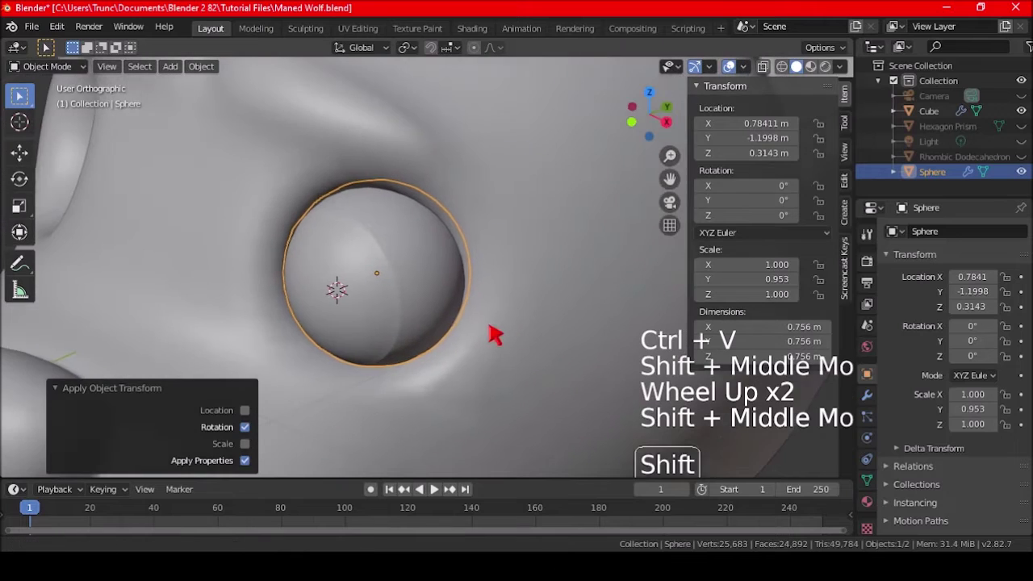
# - Test-rotate the eyeball with trackball rotation, undo the Y dimension change, and test-rotate it again, cancelling both rotations
pyautogui.press('r')
pyautogui.press('r')
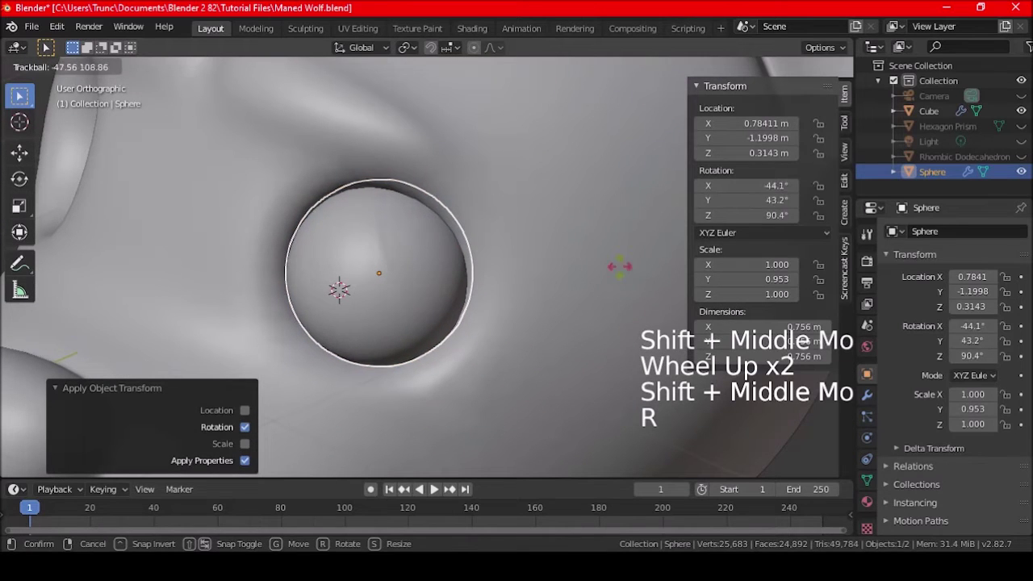
pyautogui.rightClick(418, 203)
pyautogui.hotkey('ctrl', 'z')
pyautogui.press('r')
pyautogui.press('r')
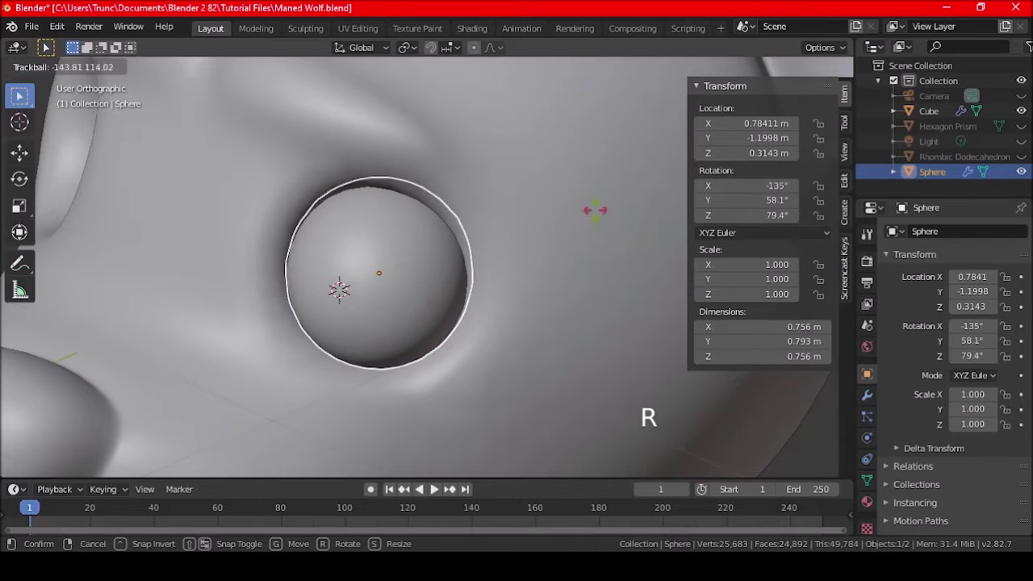
pyautogui.rightClick(545, 357)
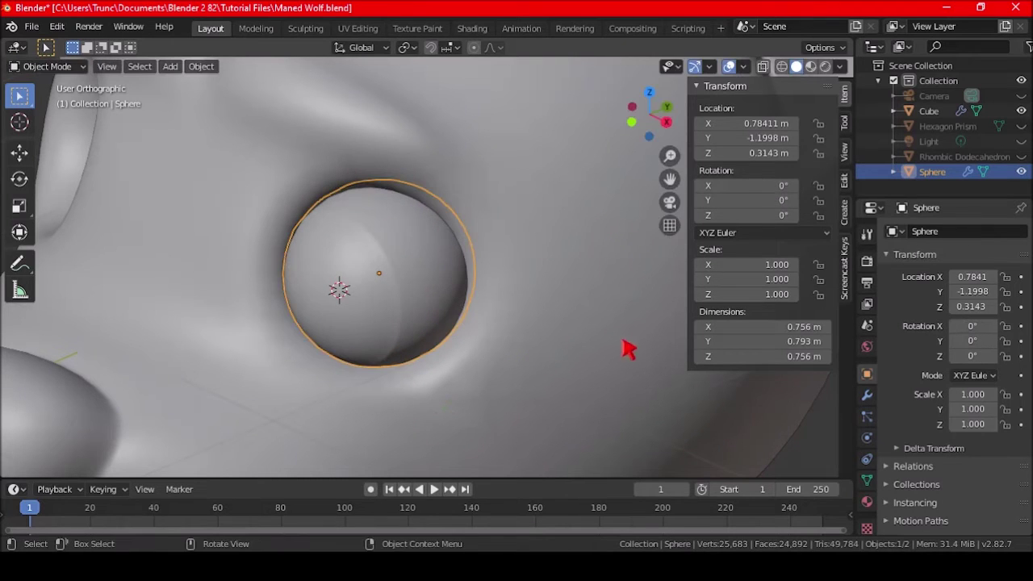
# - Set the eyeball's Y dimension to 0.756 m again, comparing the shape with a cancelled trackball rotation and an undo and redo
pyautogui.hotkey('ctrl', 'v')
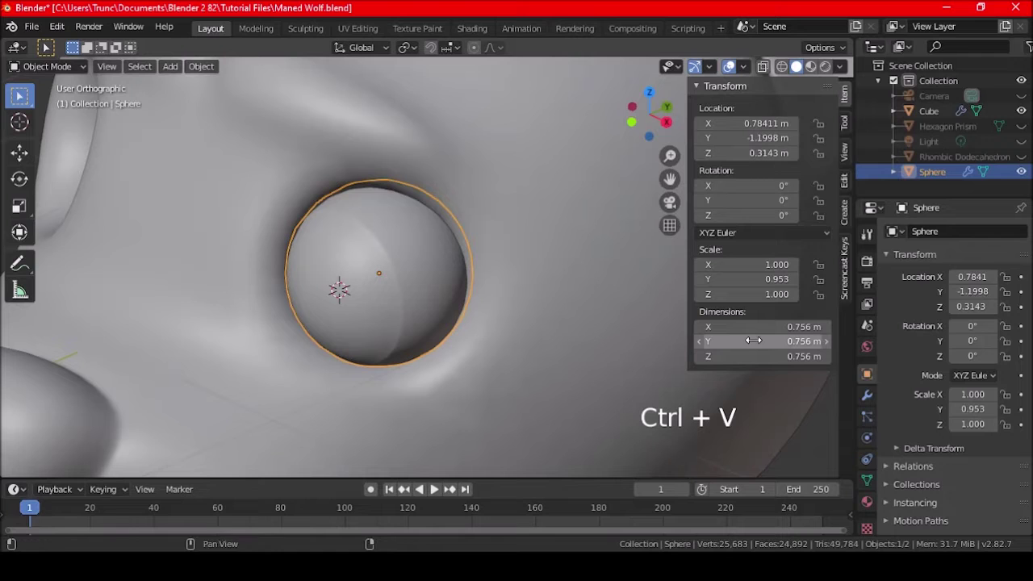
pyautogui.press('r')
pyautogui.press('r')
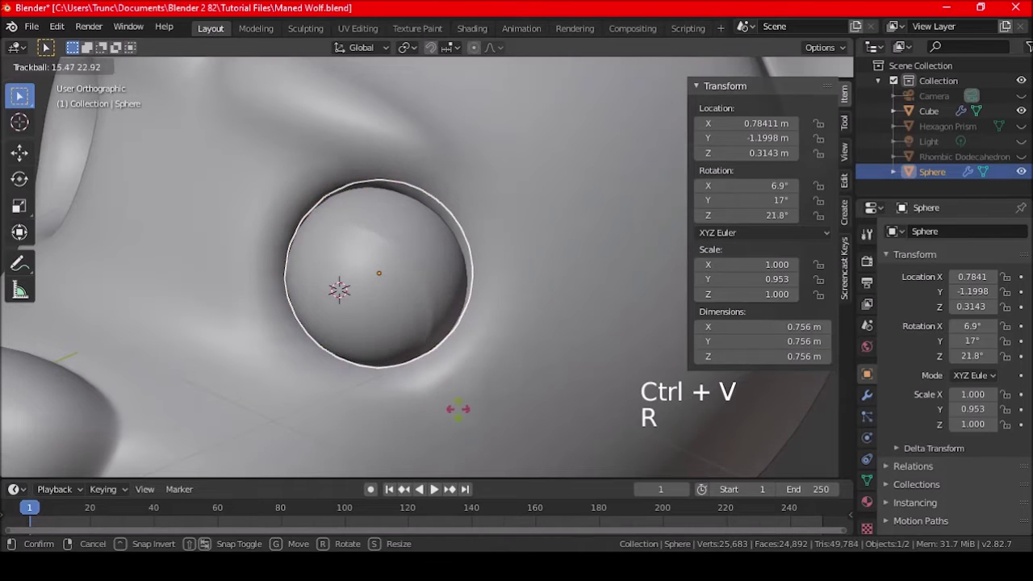
pyautogui.rightClick(531, 209)
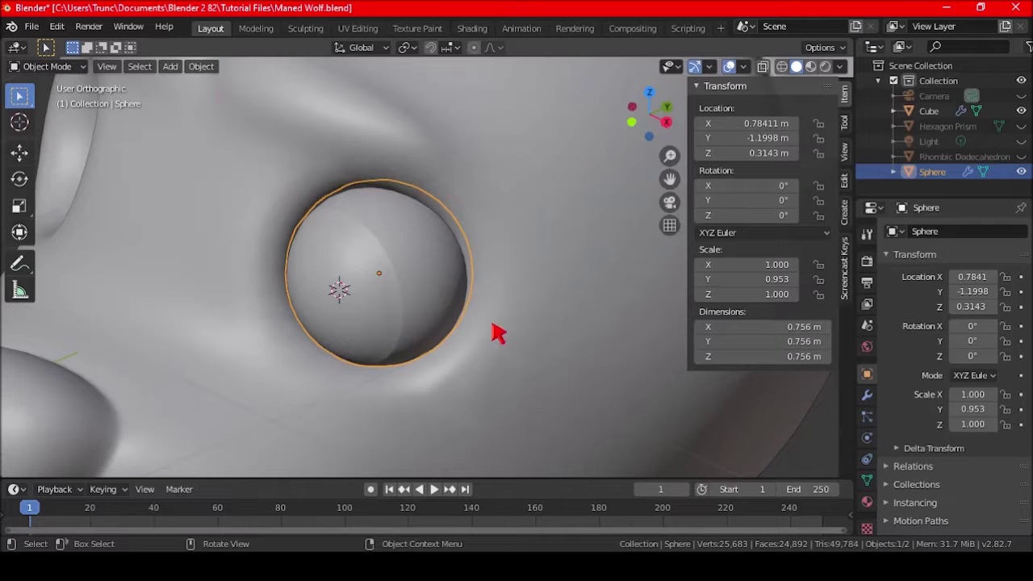
pyautogui.hotkey('ctrl', 'z')
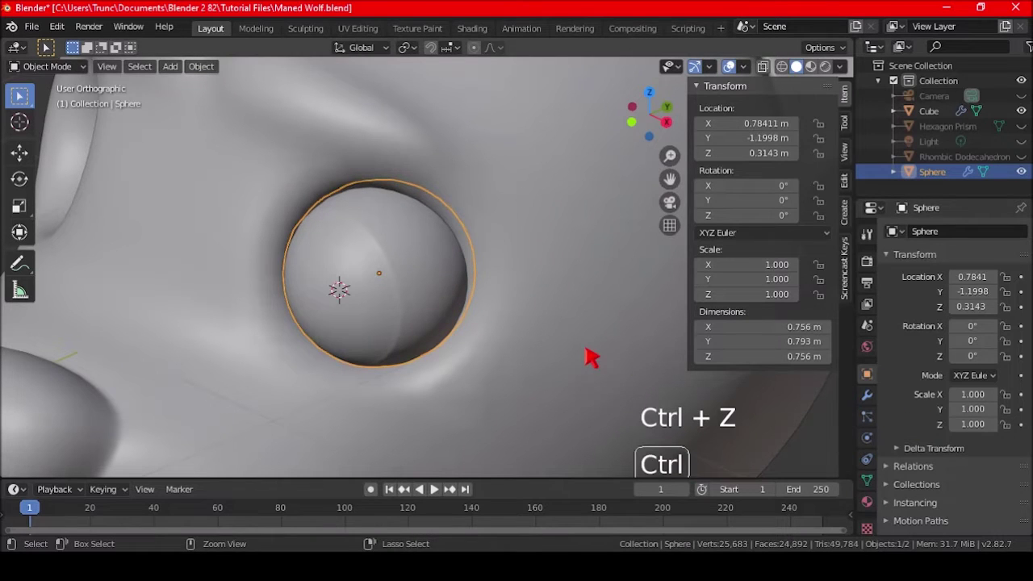
pyautogui.scroll(2, 408, 338)
pyautogui.hotkey('ctrl', 'shift', 'z')
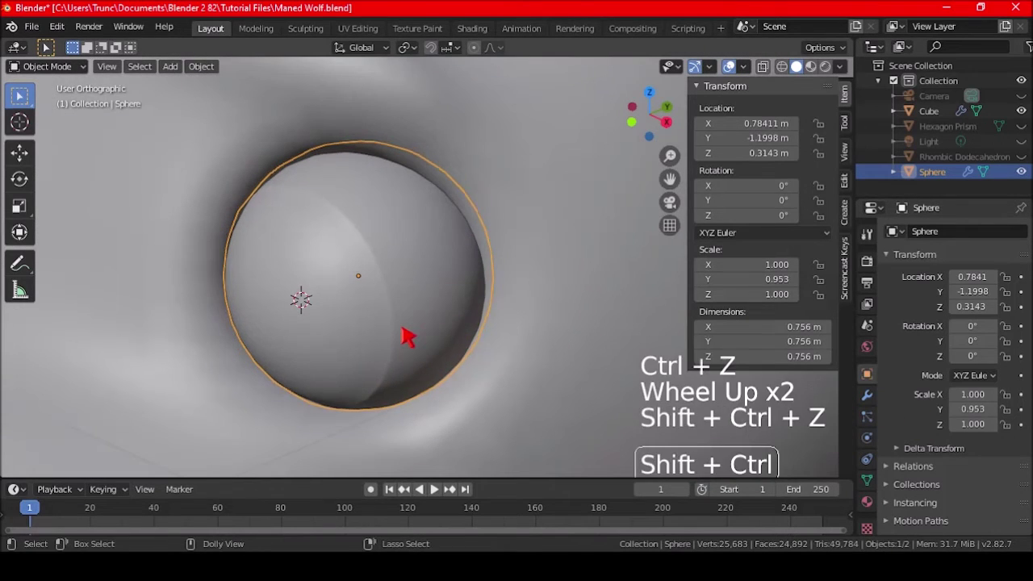
# - Inspect the resized eyeball in its socket and apply the object's scale
pyautogui.moveTo(406, 334); pyautogui.dragTo(446, 313, button='middle')
pyautogui.scroll(3, 404, 320)
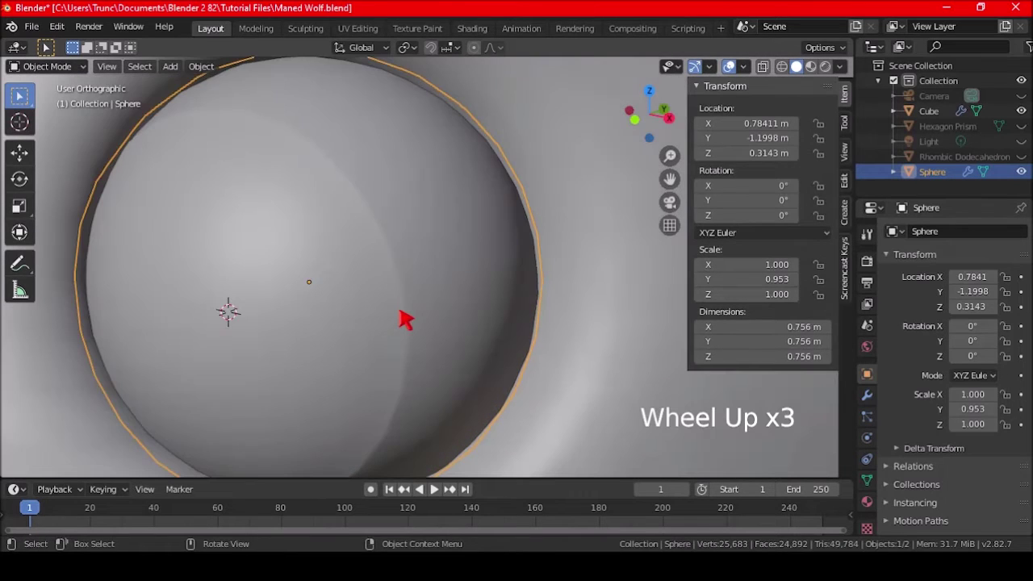
pyautogui.scroll(-4, 330, 282)
pyautogui.moveTo(330, 282); pyautogui.dragTo(374, 290, button='middle')
pyautogui.scroll(-2, 349, 291)
pyautogui.scroll(-1, 344, 285)
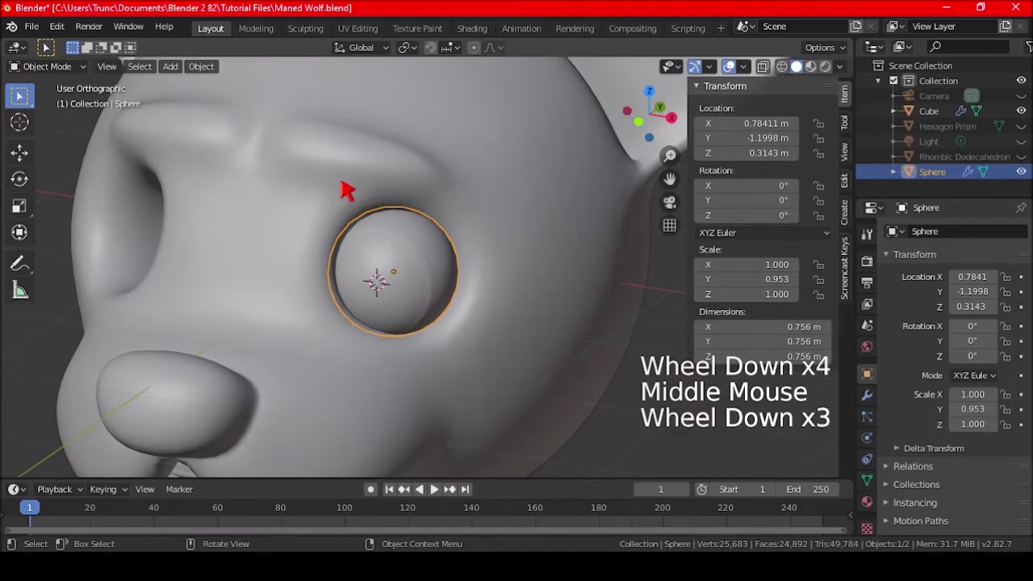
pyautogui.click(202, 68)
pyautogui.moveTo(242, 147)
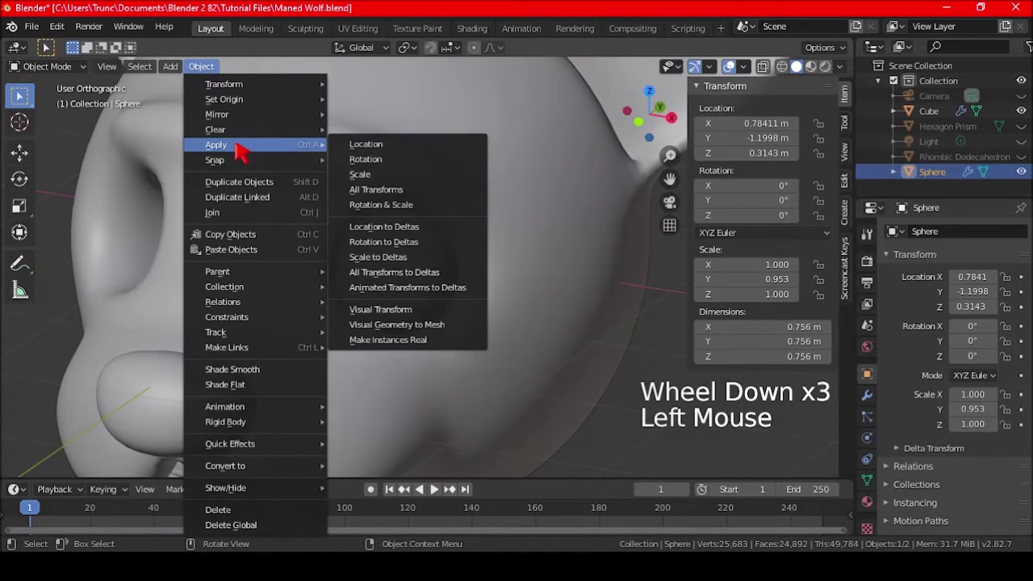
pyautogui.click(388, 180)
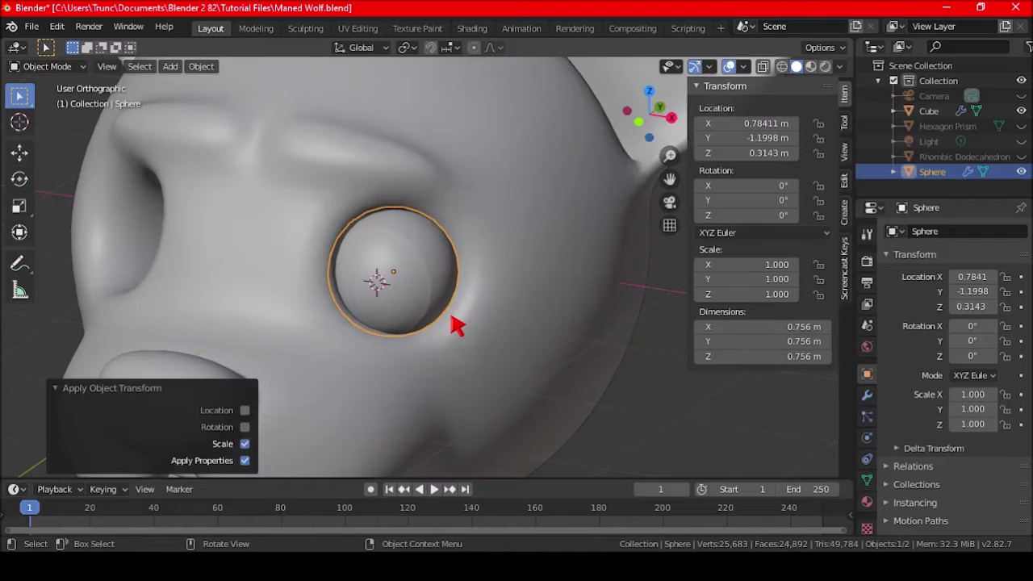
# - Check the eyeball's fit in the socket and snap the 3D cursor to the selected eyeball's origin
pyautogui.scroll(2, 454, 315)
pyautogui.moveTo(454, 307); pyautogui.dragTo(430, 280, button='middle')
pyautogui.scroll(3, 463, 300)
pyautogui.scroll(-5, 402, 281)
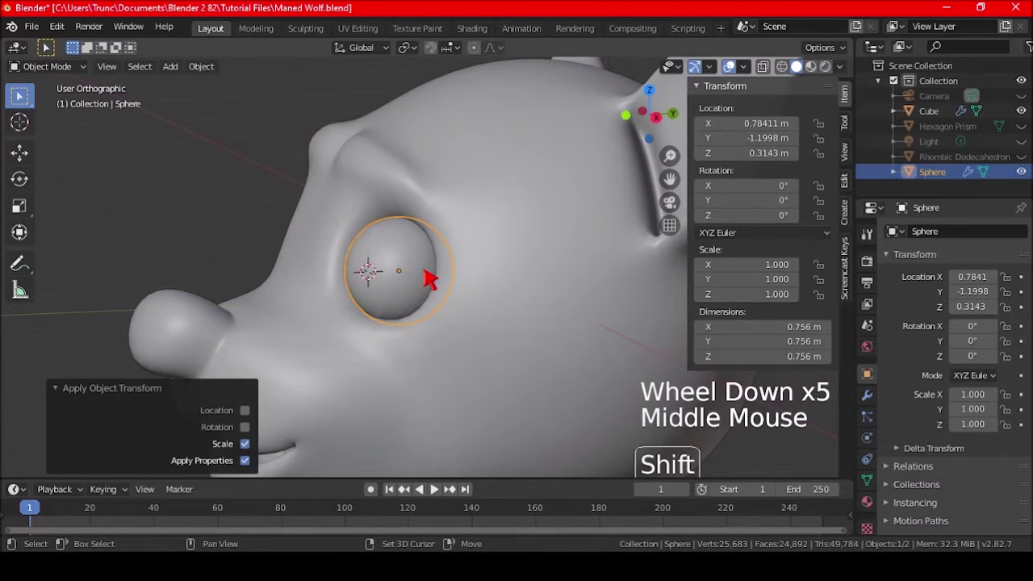
pyautogui.hotkey('shift', 's')
pyautogui.click(436, 358)
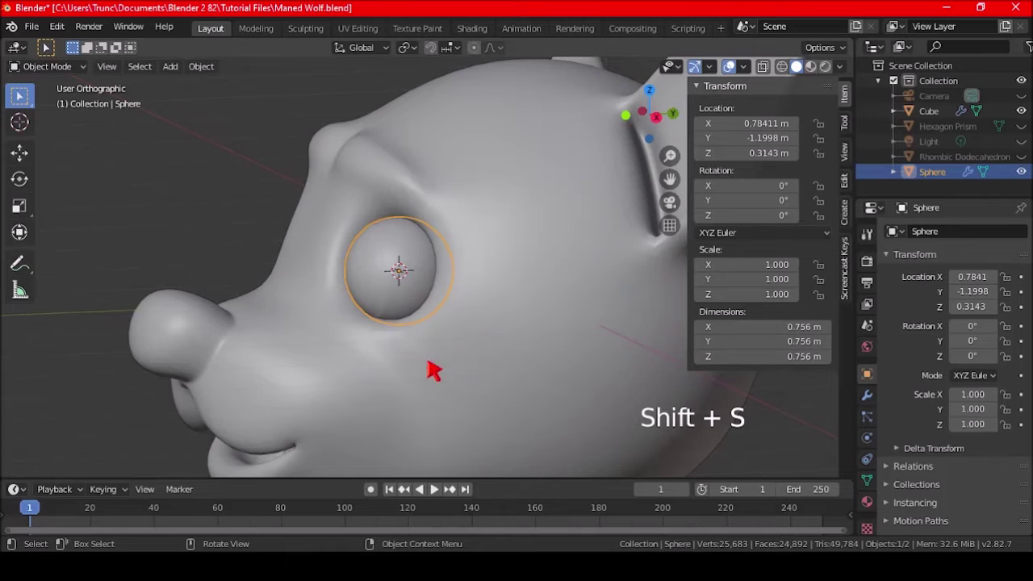
# - Save the Maned Wolf file and turn the eyeball's Mirror modifier back on in the viewport
pyautogui.moveTo(387, 304)
pyautogui.mouseDown(button='middle')
pyautogui.moveTo(449, 306)
pyautogui.moveTo(376, 307)
pyautogui.moveTo(415, 311)
pyautogui.moveTo(401, 312)
pyautogui.mouseUp(button='middle')
pyautogui.scroll(-2, 435, 287)
pyautogui.scroll(-2, 400, 301)
pyautogui.hotkey('ctrl', 's')
pyautogui.click(867, 395)
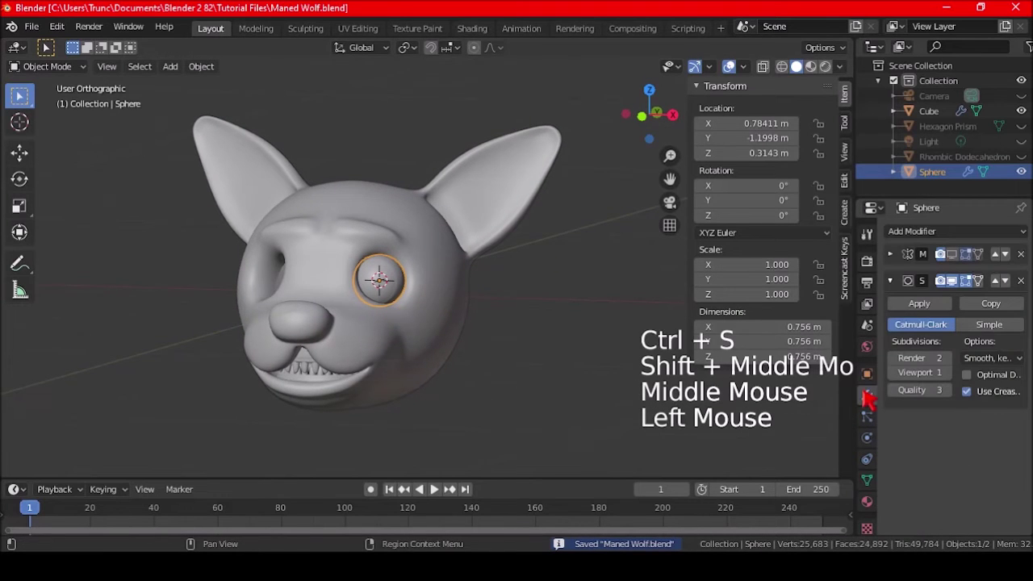
pyautogui.click(957, 254)
pyautogui.scroll(3, 502, 321)
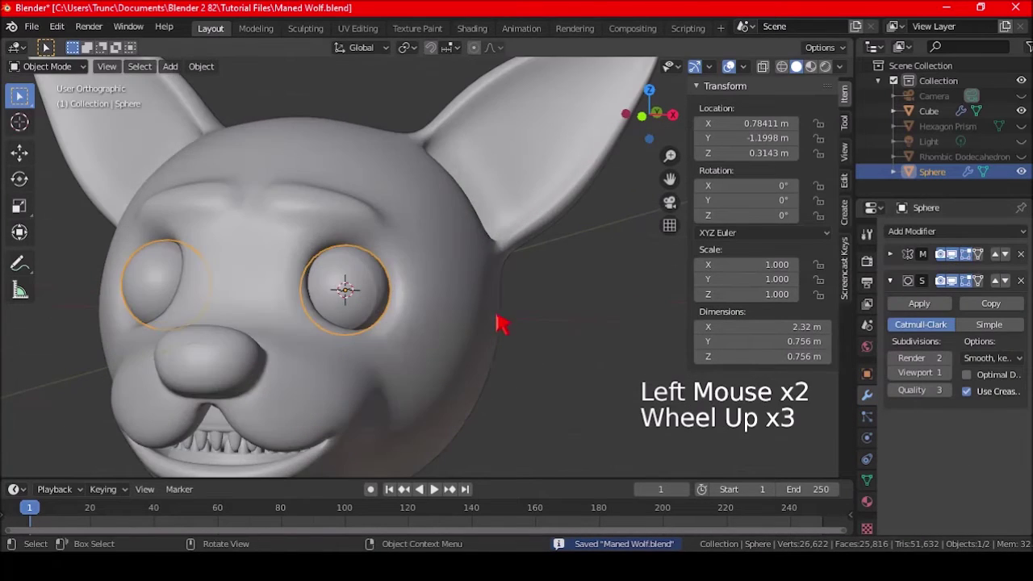
# - Duplicate the eyeball object in place and hide the original Sphere
pyautogui.hotkey('shift', 'd')
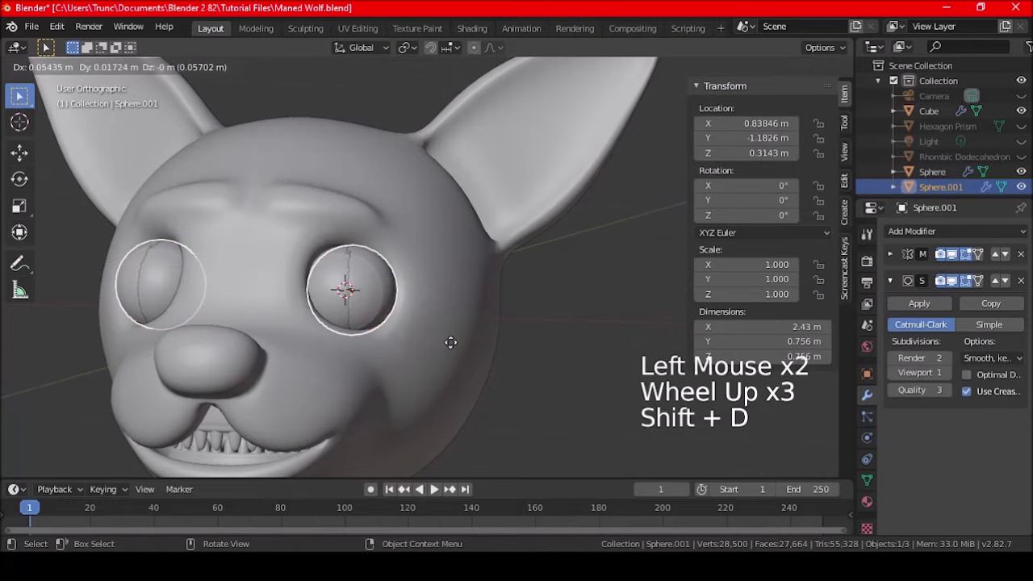
pyautogui.rightClick(501, 325)
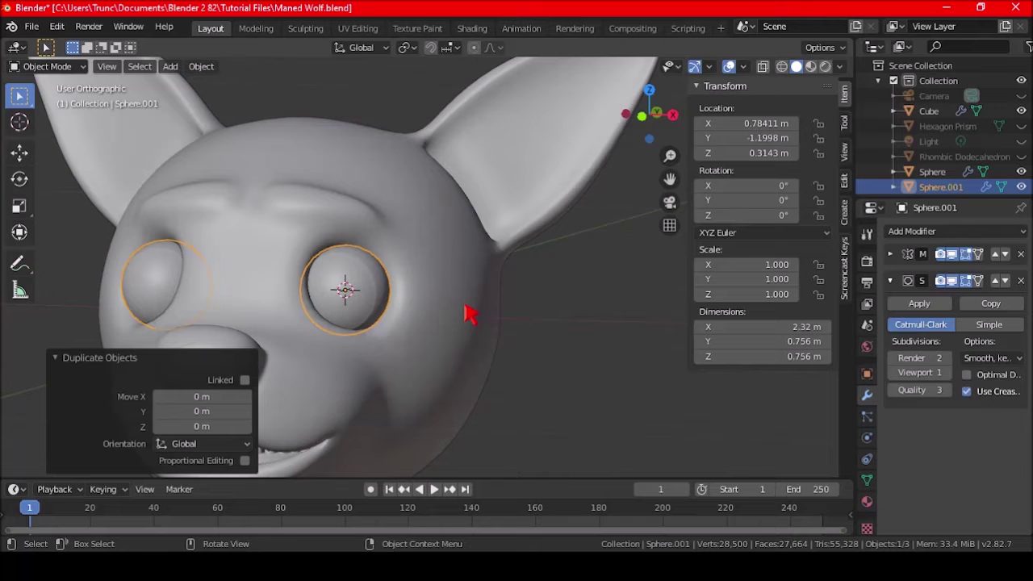
pyautogui.click(1021, 172)
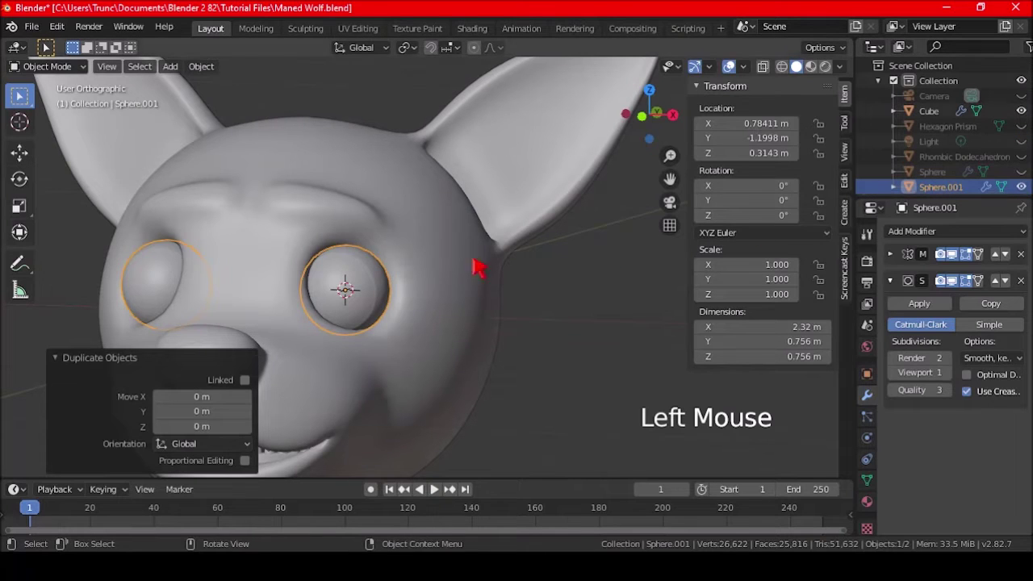
# - Enter Edit Mode on the duplicated eyeball, Sphere.001, with its mesh framed from the side
pyautogui.moveTo(434, 284); pyautogui.dragTo(353, 279, button='middle')
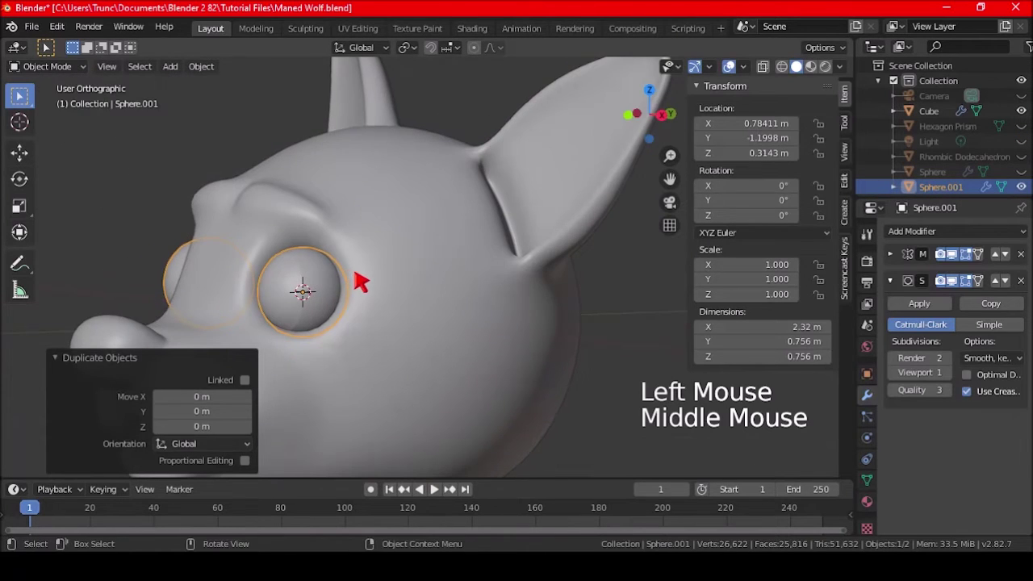
pyautogui.press('ctrl')
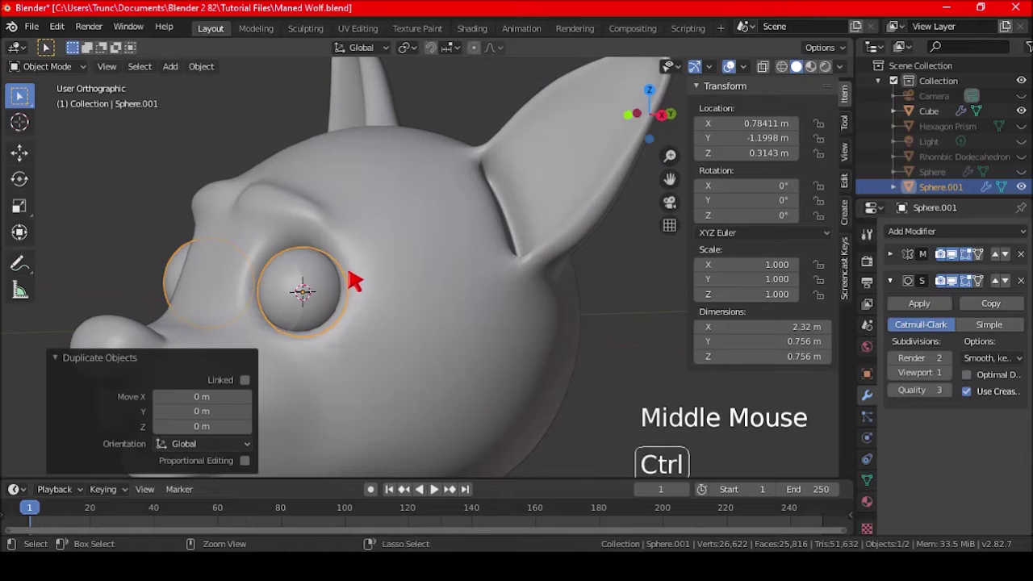
pyautogui.press('Tab')
pyautogui.keyDown('shift'); pyautogui.moveTo(352, 279); pyautogui.dragTo(369, 298, button='middle'); pyautogui.keyUp('shift')
pyautogui.scroll(4, 355, 250)
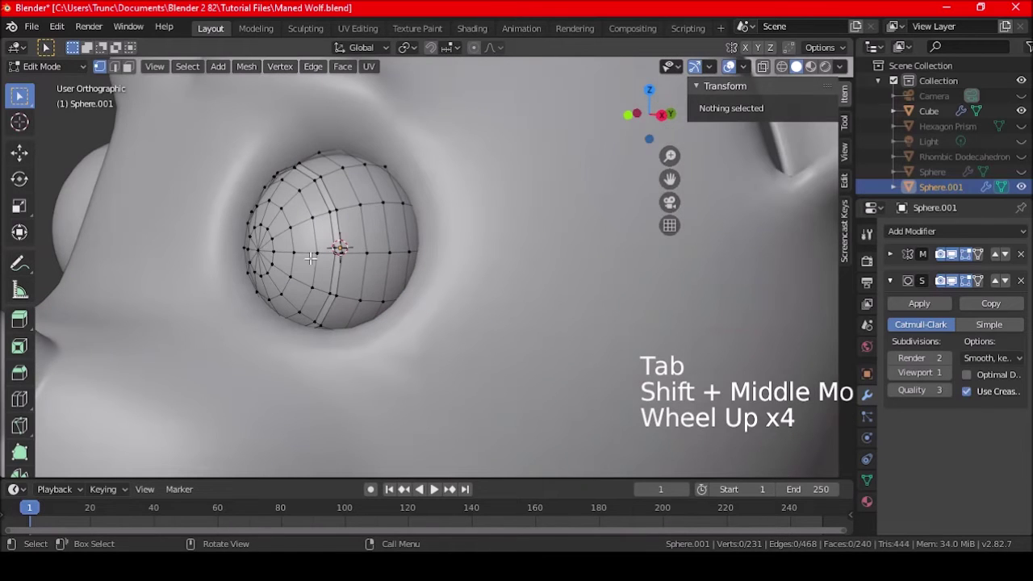
# - Examine which part of the duplicate belongs to the outer cap using Select Linked, and deselect everything
pyautogui.click(257, 250)
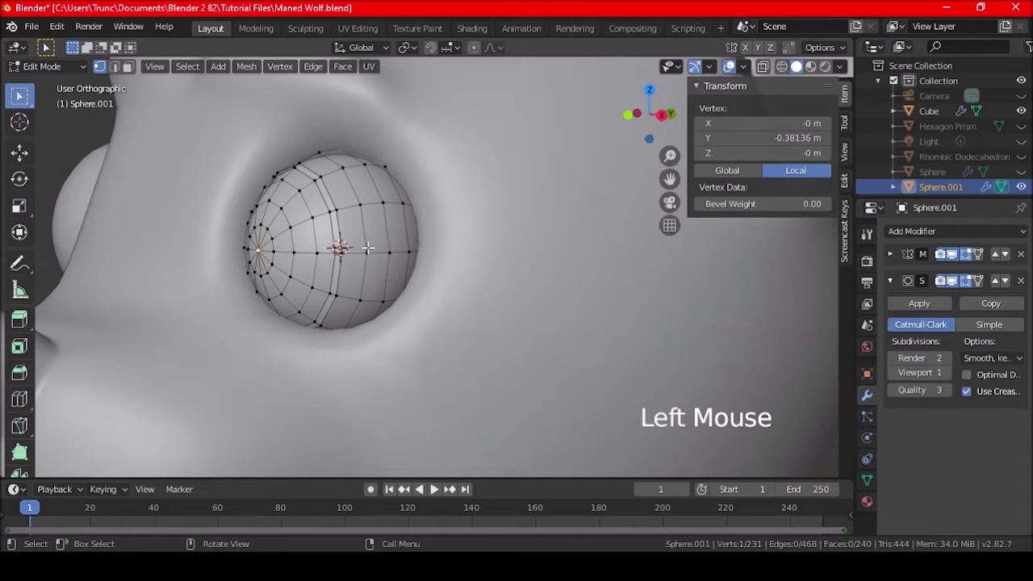
pyautogui.press('a')
pyautogui.press('a')
pyautogui.press('a')
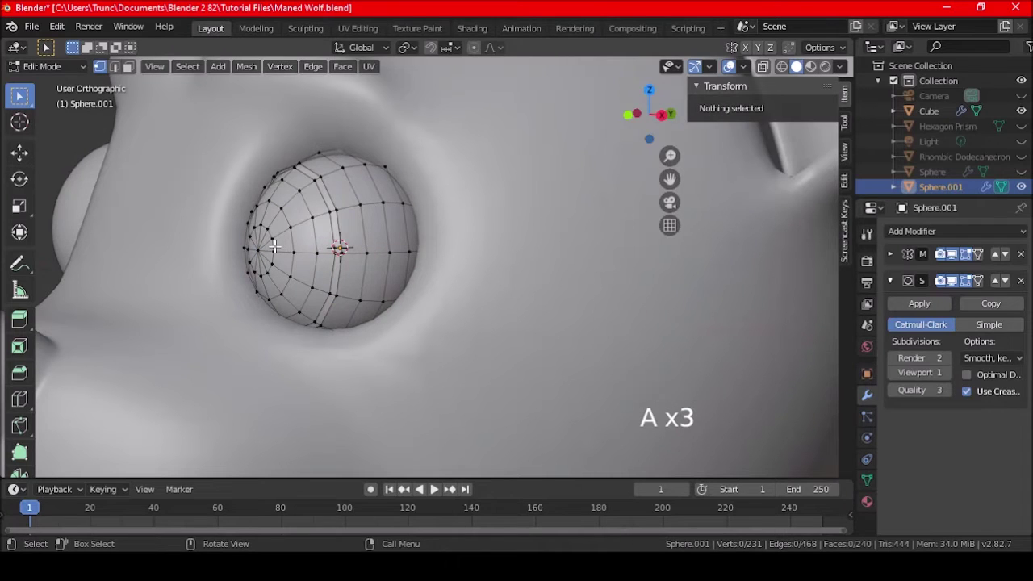
pyautogui.press('l')
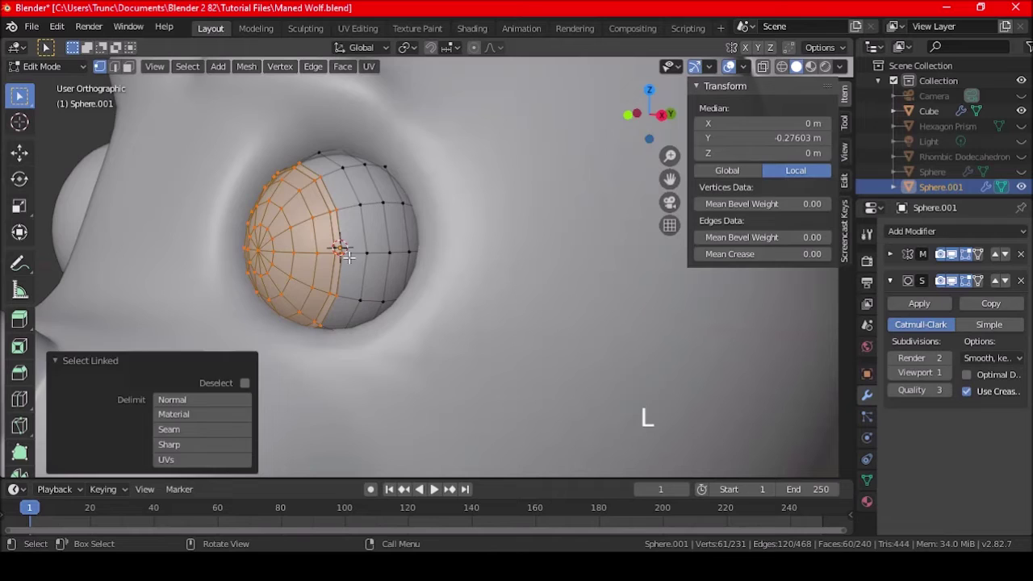
pyautogui.press('a')
pyautogui.press('a')
pyautogui.press('a')
# - Select the edge loop just in front of the outer cap's rim and delete it with Edge Loops
pyautogui.keyDown('shift'); pyautogui.moveTo(345, 247); pyautogui.dragTo(384, 244, button='middle'); pyautogui.keyUp('shift')
pyautogui.scroll(3, 384, 243)
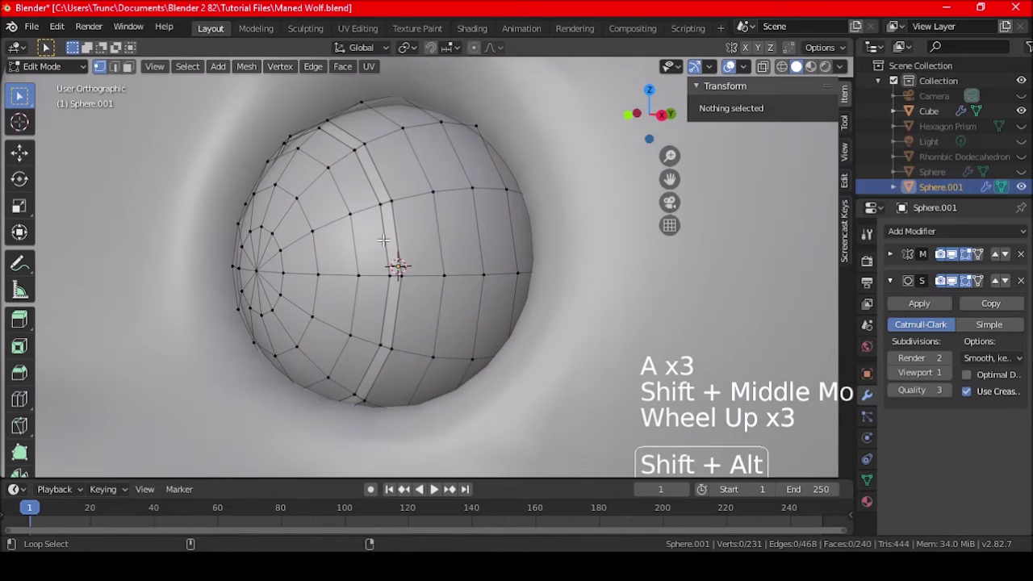
pyautogui.keyDown('alt'); pyautogui.keyDown('shift'); pyautogui.click(383, 240); pyautogui.keyUp('shift'); pyautogui.keyUp('alt')
pyautogui.press('Delete')
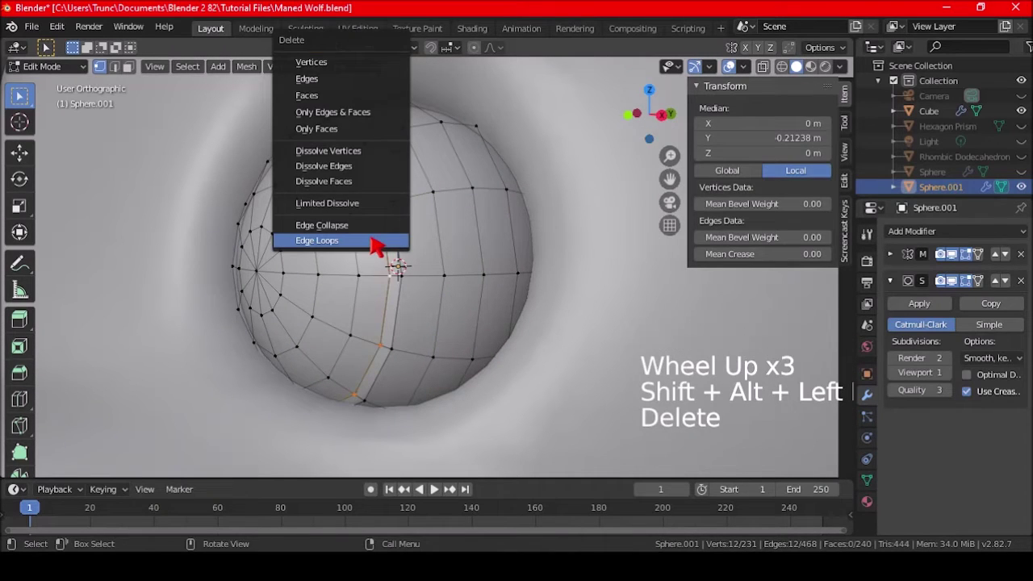
pyautogui.click(375, 241)
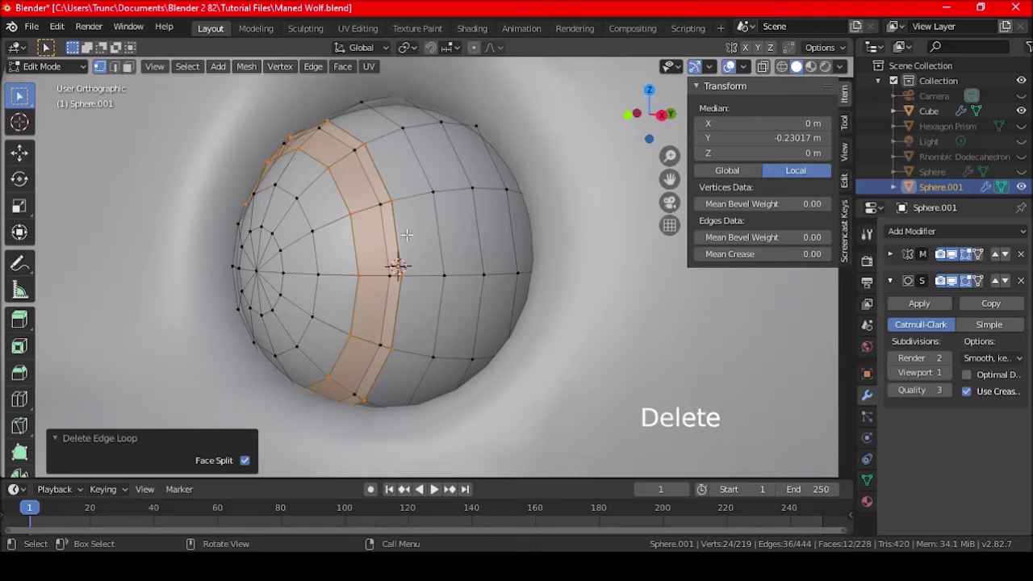
# - Select the edge loop at the outer cap's rim, just in front of the wider body, and delete it with Edge Loops
pyautogui.press('a')
pyautogui.press('a')
pyautogui.press('a')
pyautogui.keyDown('alt'); pyautogui.keyDown('shift'); pyautogui.click(382, 235); pyautogui.keyUp('shift'); pyautogui.keyUp('alt')
pyautogui.hotkey('ctrl', 'z')
pyautogui.keyDown('alt'); pyautogui.keyDown('shift'); pyautogui.click(382, 235); pyautogui.keyUp('shift'); pyautogui.keyUp('alt')
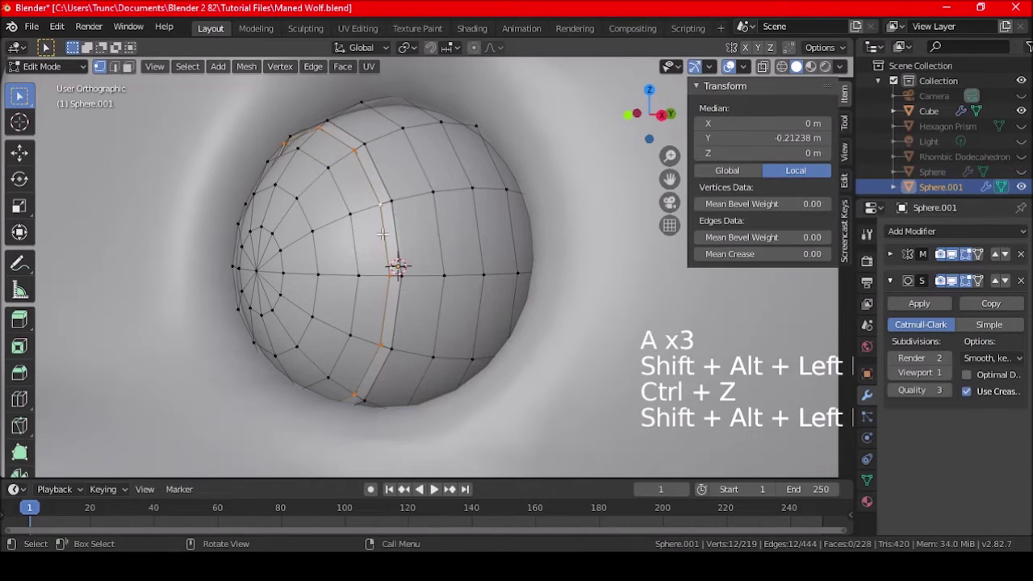
pyautogui.press('Delete')
pyautogui.click(383, 234)
# - Try merging all of the duplicate eyeball's vertices by distance, and undo the merge
pyautogui.moveTo(448, 242); pyautogui.dragTo(403, 196, button='middle')
pyautogui.press('a')
pyautogui.press('a')
pyautogui.press('a')
pyautogui.hotkey('ctrl', 'z')
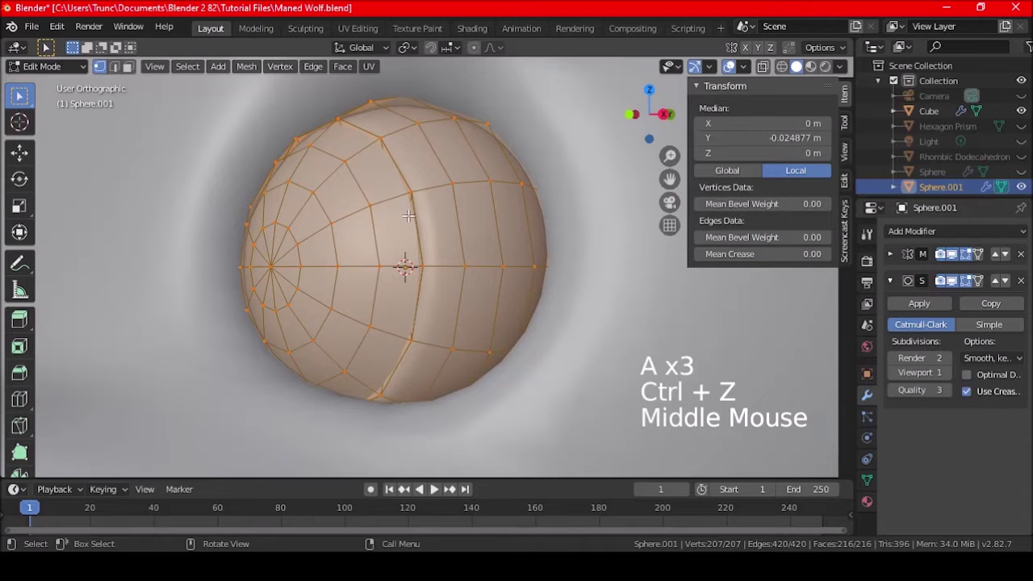
pyautogui.hotkey('alt', 'm')
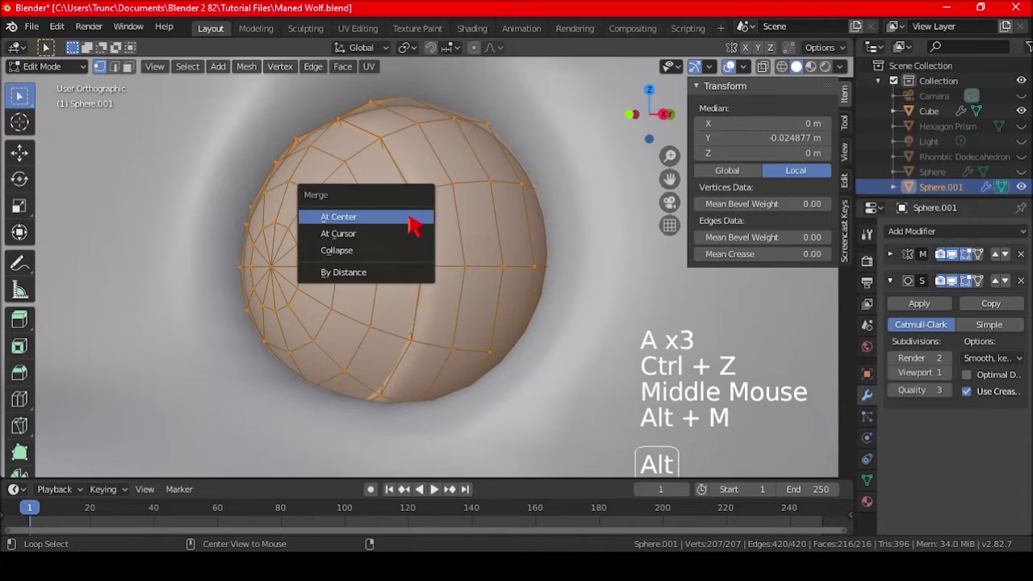
pyautogui.click(377, 277)
pyautogui.moveTo(505, 237); pyautogui.dragTo(433, 261, button='middle')
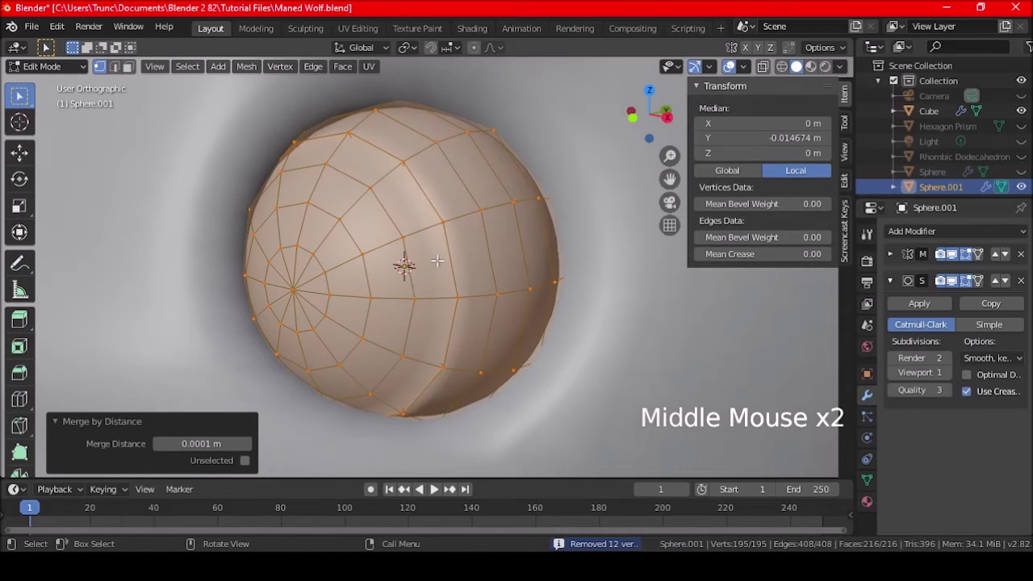
pyautogui.hotkey('ctrl', 'z')
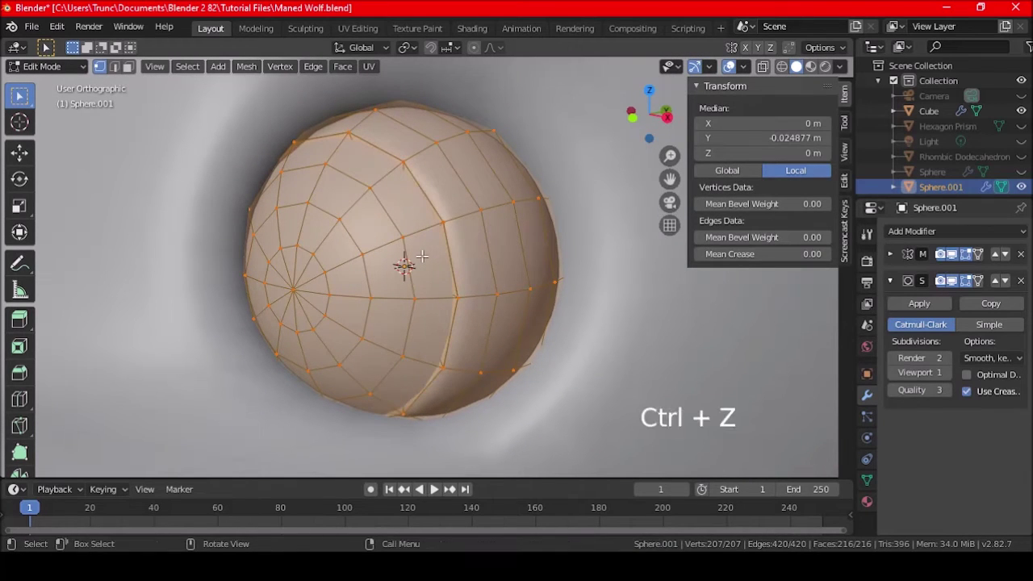
# - Select the linked outer cap geometry and hide it to expose the iris and pupil behind it
pyautogui.press('a')
pyautogui.press('a')
pyautogui.press('a')
pyautogui.press('l')
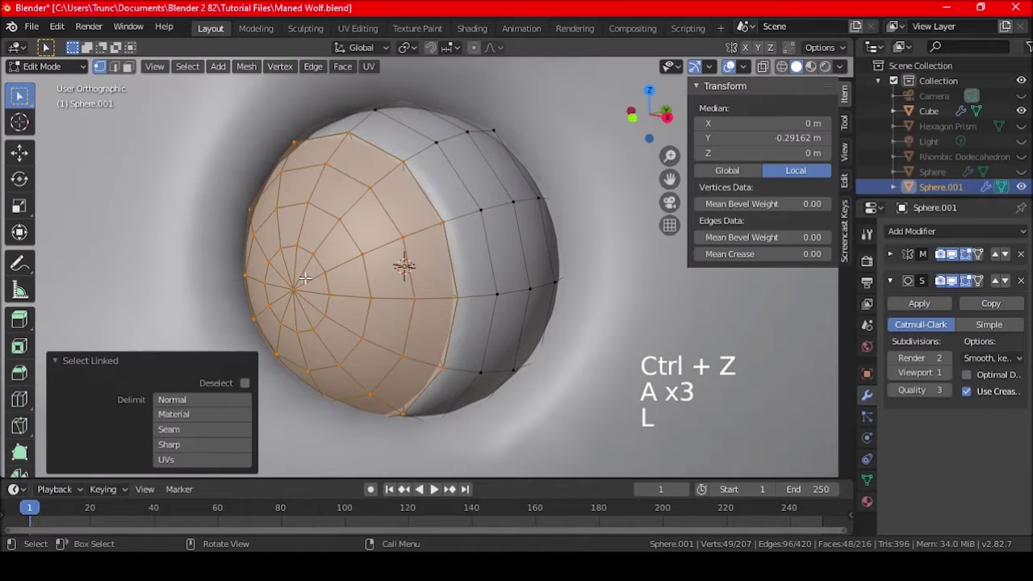
pyautogui.press('h')
pyautogui.moveTo(335, 268); pyautogui.dragTo(388, 247, button='middle')
# - Delete the vertices of the iris's outer edge loop and the linked inner iris and pupil geometry, and unhide the cap
pyautogui.keyDown('alt'); pyautogui.keyDown('shift'); pyautogui.click(409, 167); pyautogui.keyUp('shift'); pyautogui.keyUp('alt')
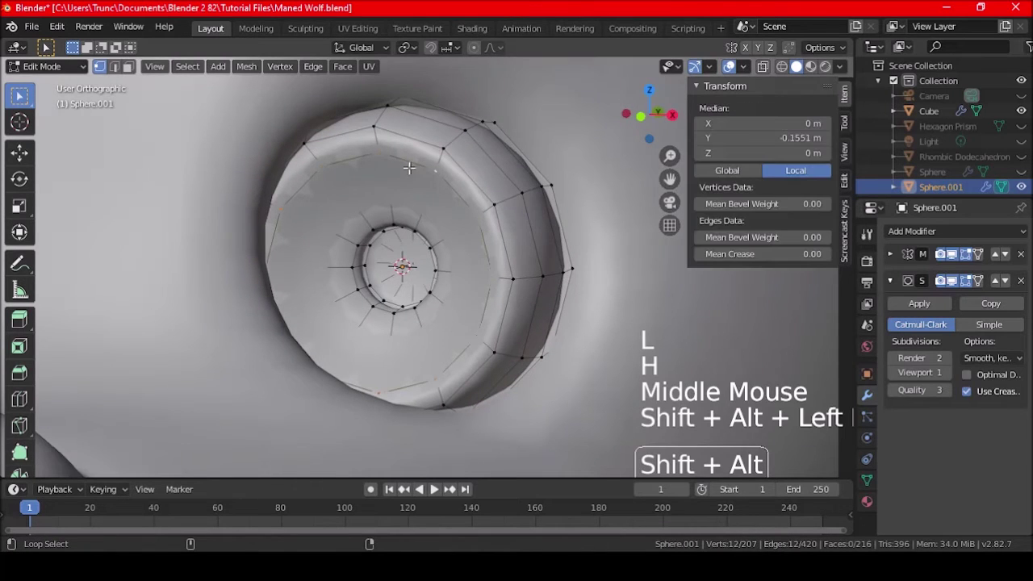
pyautogui.press('x')
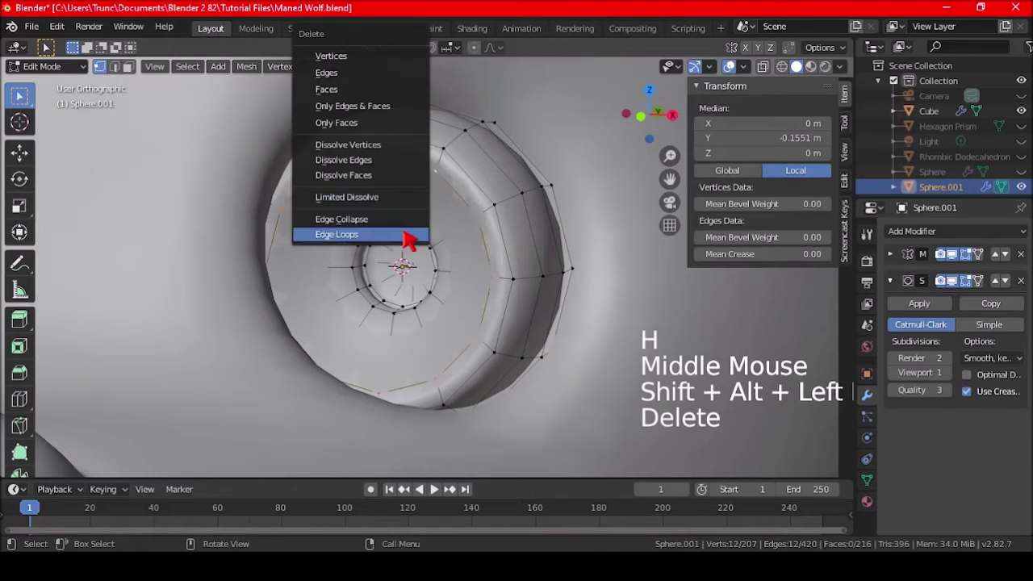
pyautogui.click(369, 55)
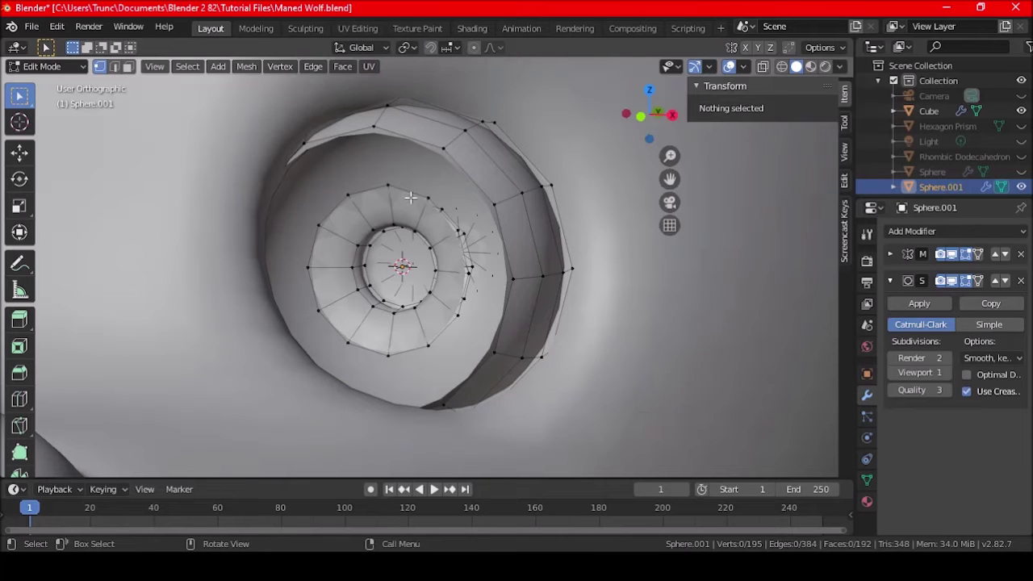
pyautogui.press('l')
pyautogui.press('Delete')
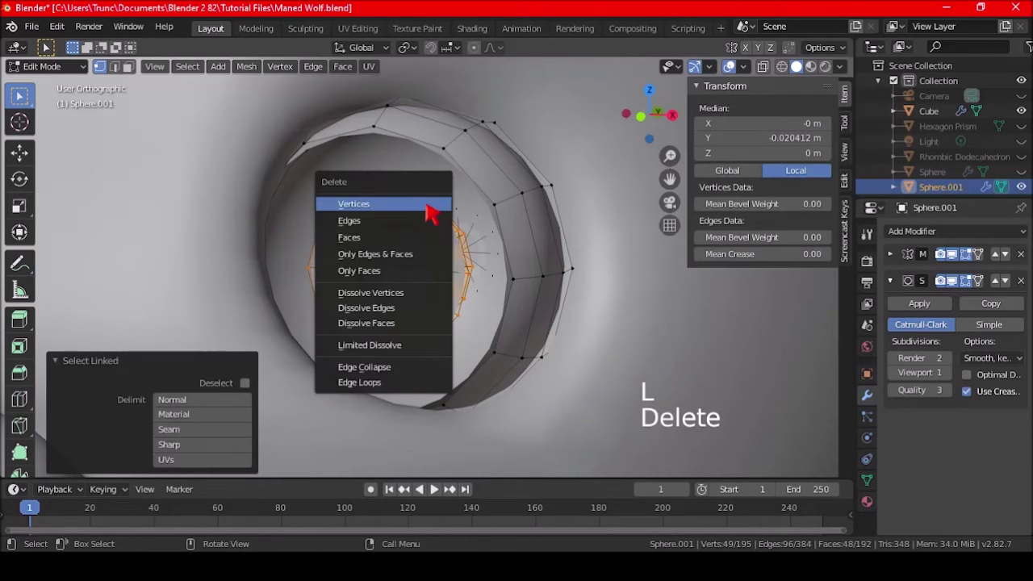
pyautogui.click(428, 203)
pyautogui.hotkey('alt', 'h')
# - Select the whole mesh and merge its vertices by distance to join the cap to the eyeball's back half
pyautogui.press('a')
pyautogui.press('a')
pyautogui.press('a')
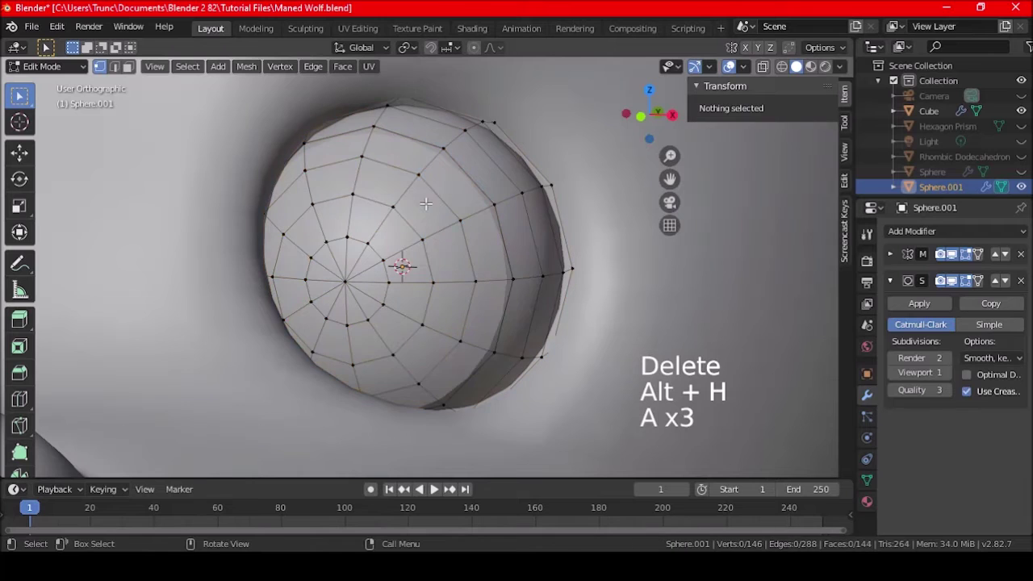
pyautogui.hotkey('ctrl', 'z')
pyautogui.moveTo(447, 205); pyautogui.dragTo(443, 220, button='middle')
pyautogui.hotkey('alt', 'm')
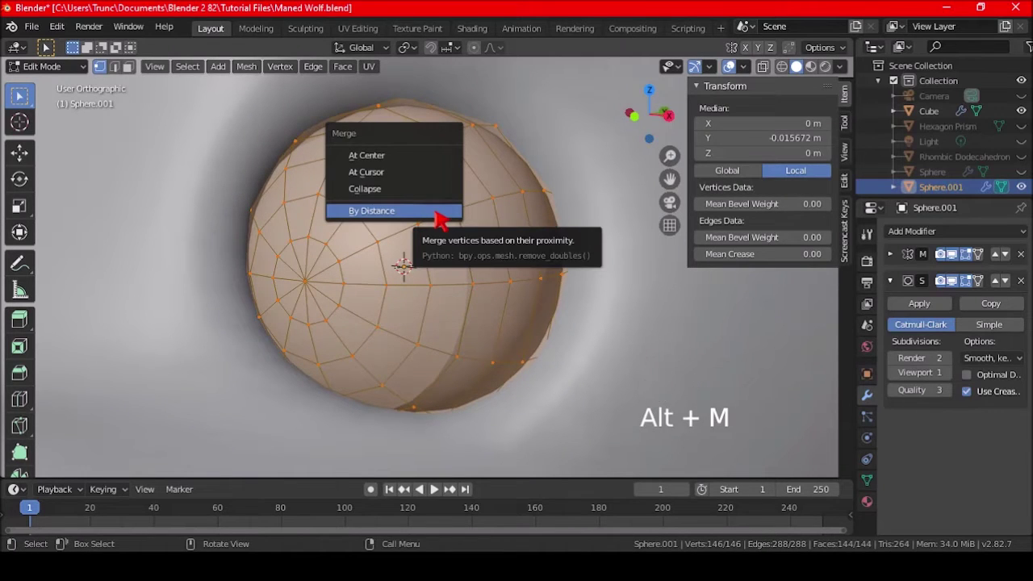
pyautogui.click(440, 214)
pyautogui.moveTo(420, 211); pyautogui.dragTo(402, 194, button='middle')
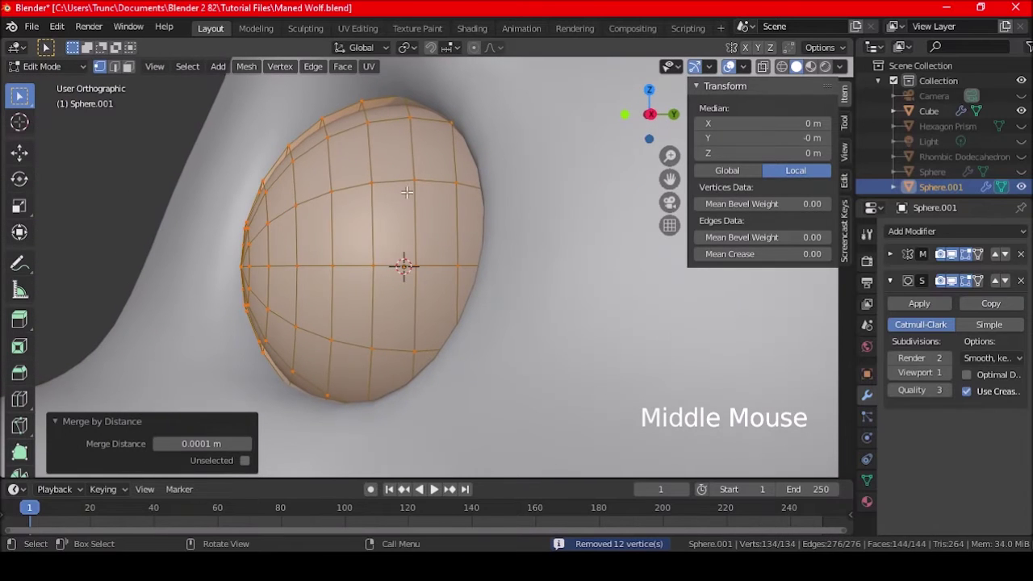
# - Rotate the entire sphere mesh by 90° in the right orthographic view
pyautogui.press('a')
pyautogui.press('a')
pyautogui.press('a')
pyautogui.keyDown('alt'); pyautogui.keyDown('shift'); pyautogui.click(415, 217); pyautogui.keyUp('shift'); pyautogui.keyUp('alt')
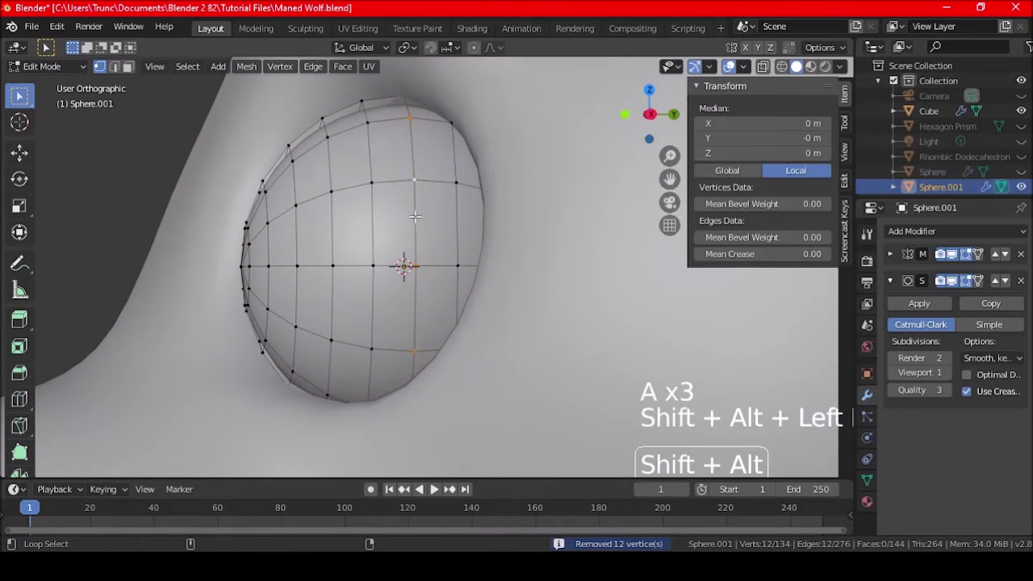
pyautogui.scroll(-4, 402, 226)
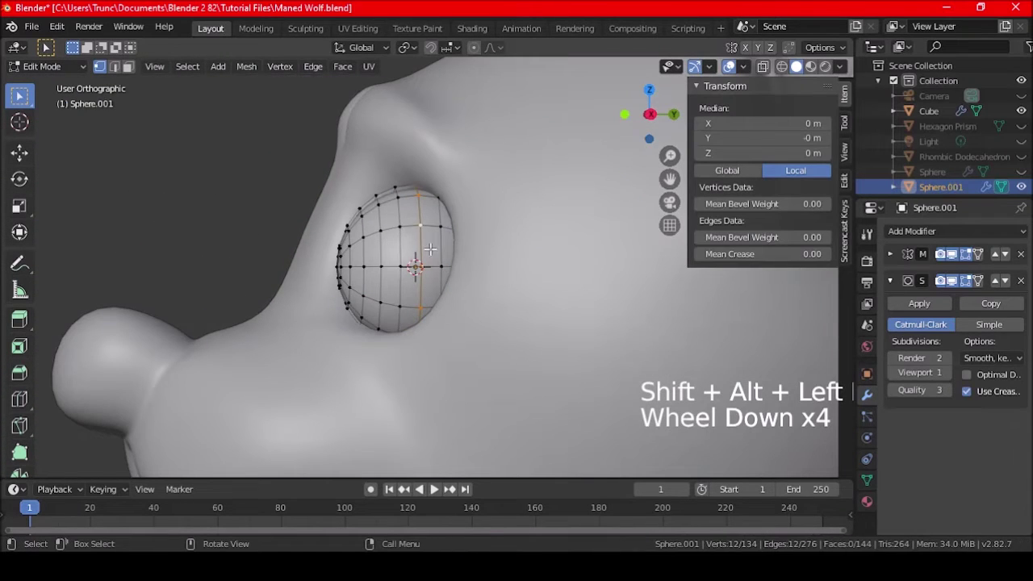
pyautogui.press('KP_3')
pyautogui.press('a')
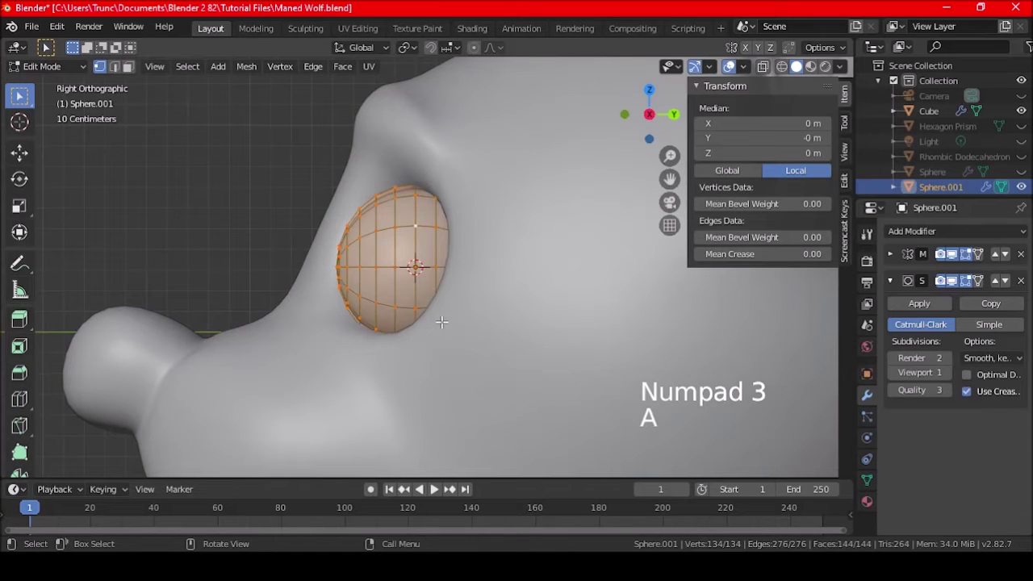
pyautogui.write('r90')
pyautogui.press('Return')
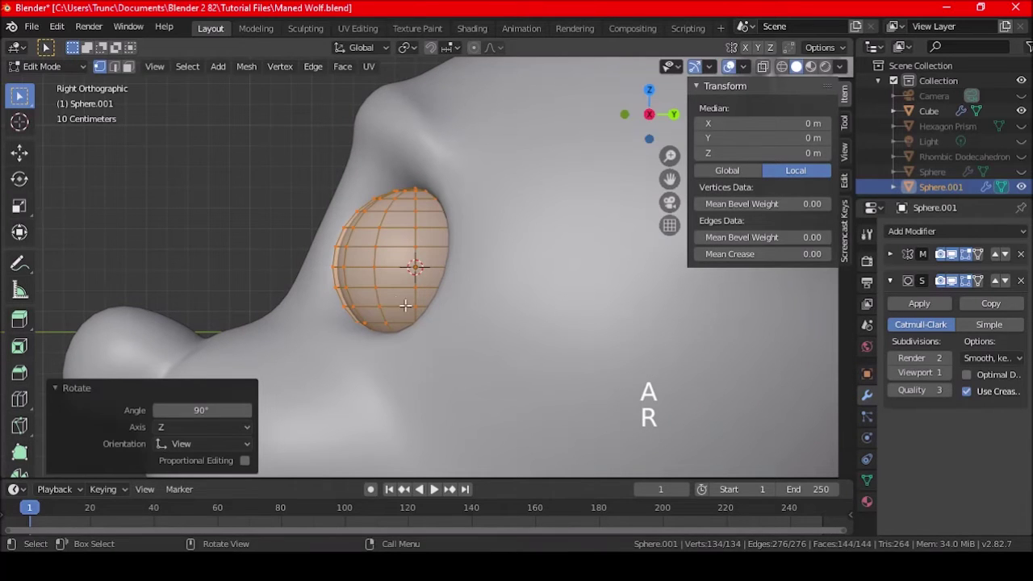
# - Select the sphere's horizontal middle edge loop and rip it in place to split the mesh into two halves
pyautogui.moveTo(360, 282); pyautogui.dragTo(434, 266, button='middle')
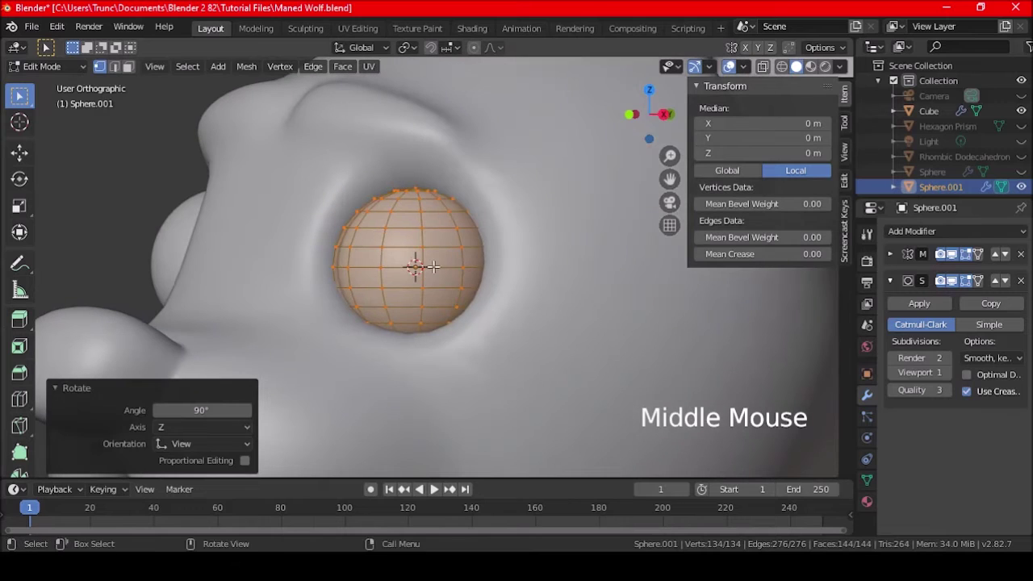
pyautogui.press('a')
pyautogui.press('a')
pyautogui.press('a')
pyautogui.press('a')
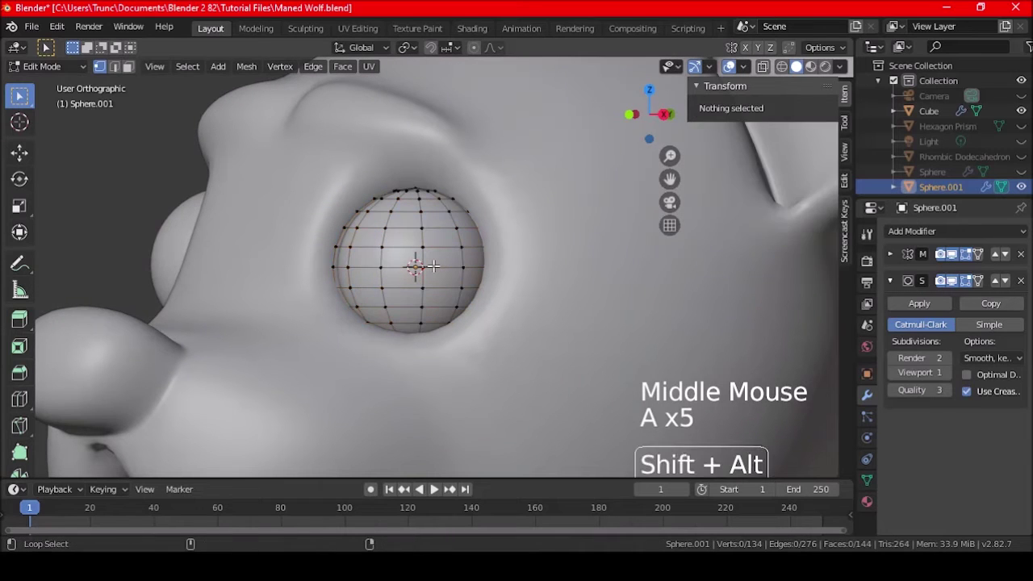
pyautogui.keyDown('alt'); pyautogui.keyDown('shift'); pyautogui.click(436, 280); pyautogui.keyUp('shift'); pyautogui.keyUp('alt')
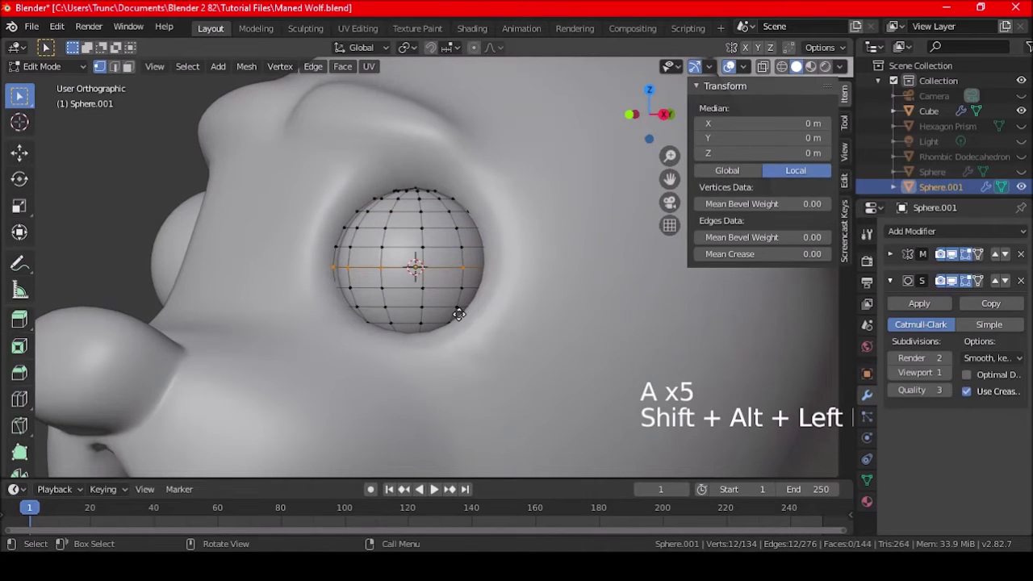
pyautogui.press('v')
pyautogui.rightClick(467, 338)
pyautogui.scroll(4, 424, 300)
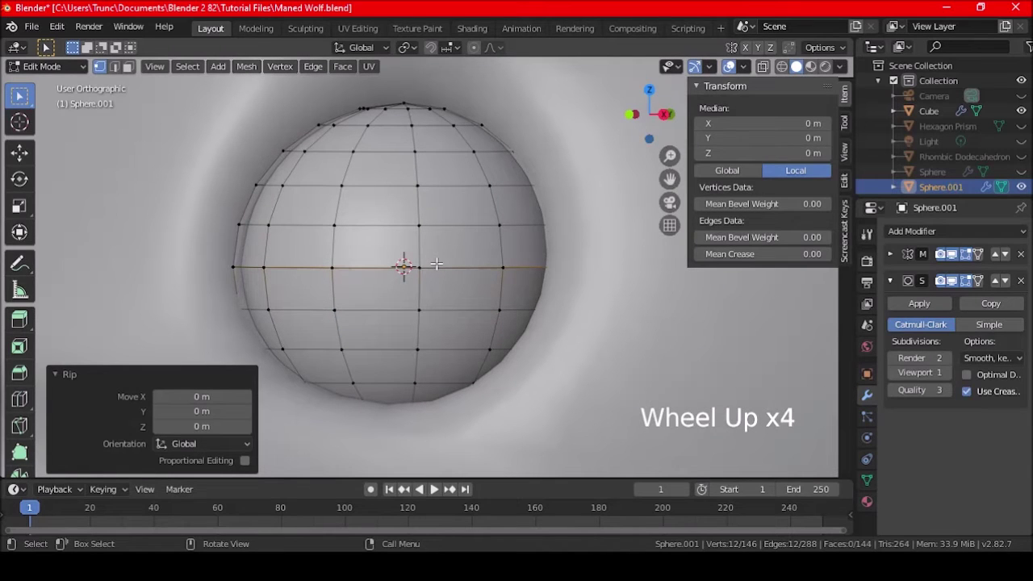
# - With X-ray on, extrude both ripped edge loops in place and scale them inward to 0.946
pyautogui.keyDown('alt'); pyautogui.keyDown('shift'); pyautogui.click(404, 266); pyautogui.keyUp('shift'); pyautogui.keyUp('alt')
pyautogui.moveTo(404, 266); pyautogui.dragTo(460, 234, button='middle')
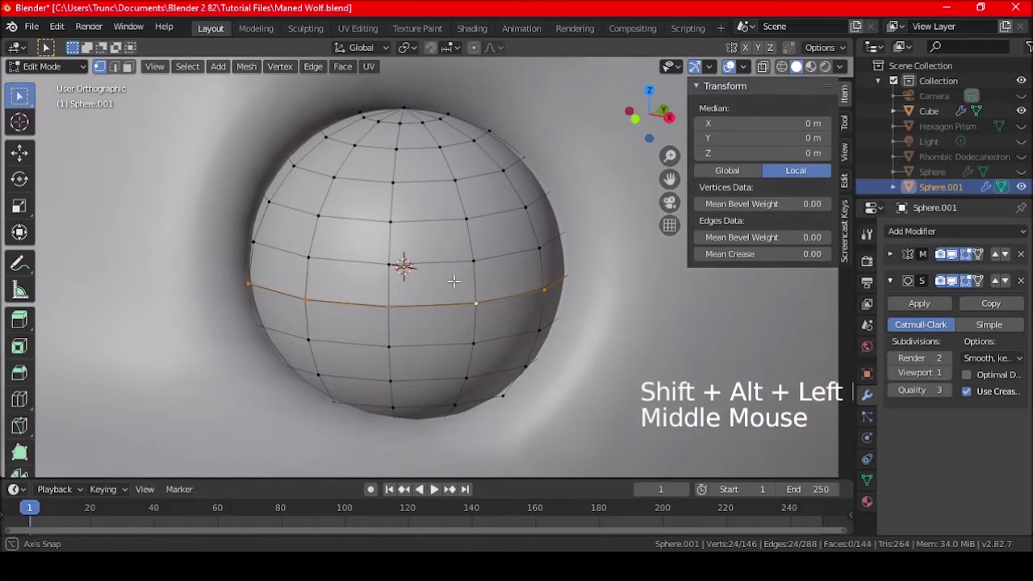
pyautogui.click(764, 68)
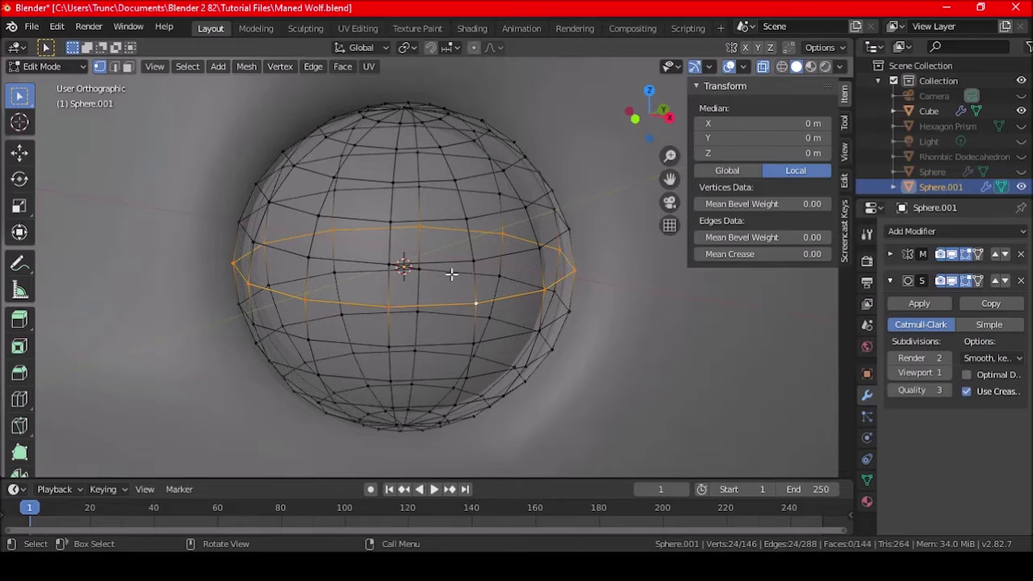
pyautogui.press('e')
pyautogui.rightClick(592, 380)
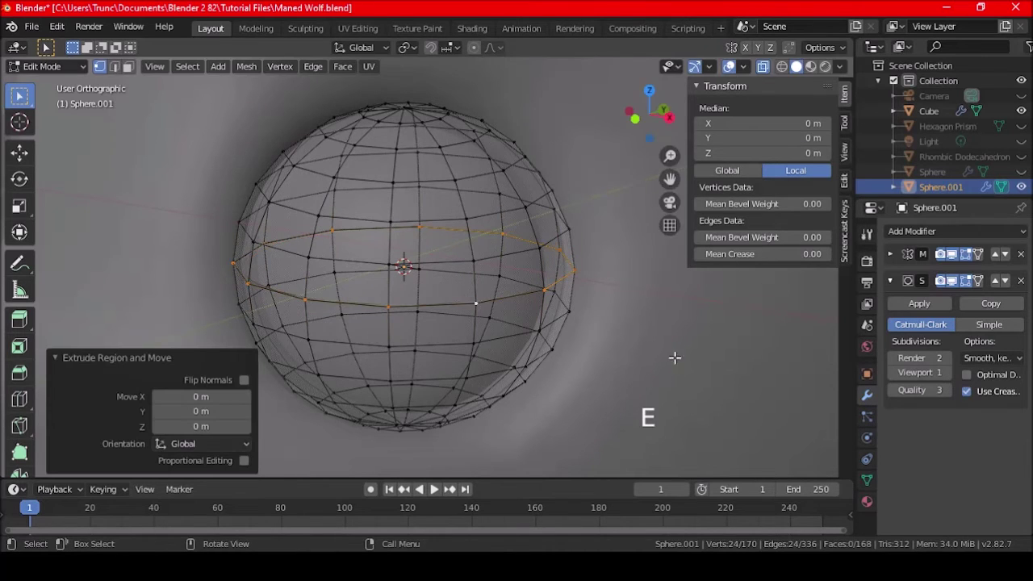
pyautogui.press('s')
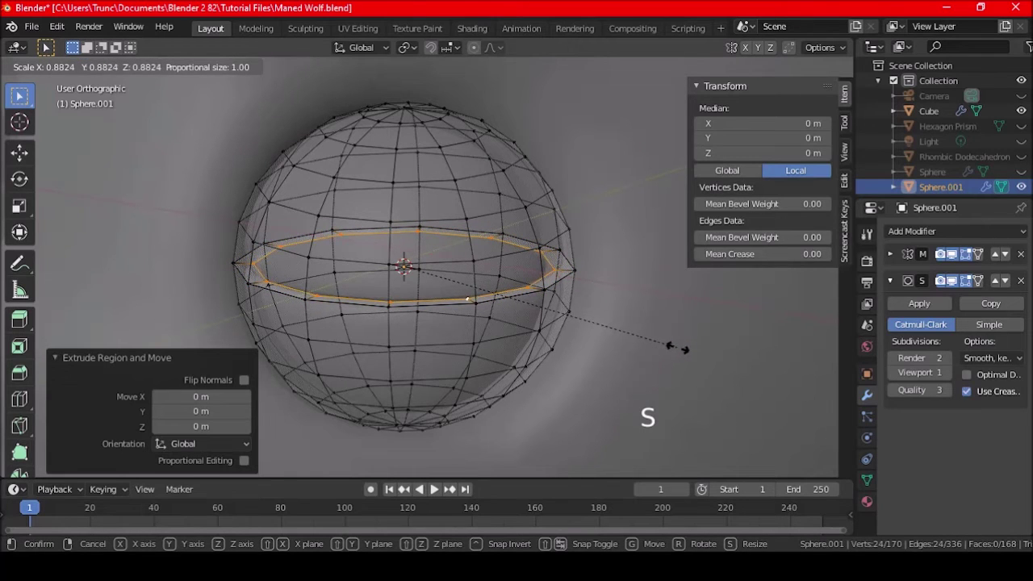
pyautogui.click(696, 353)
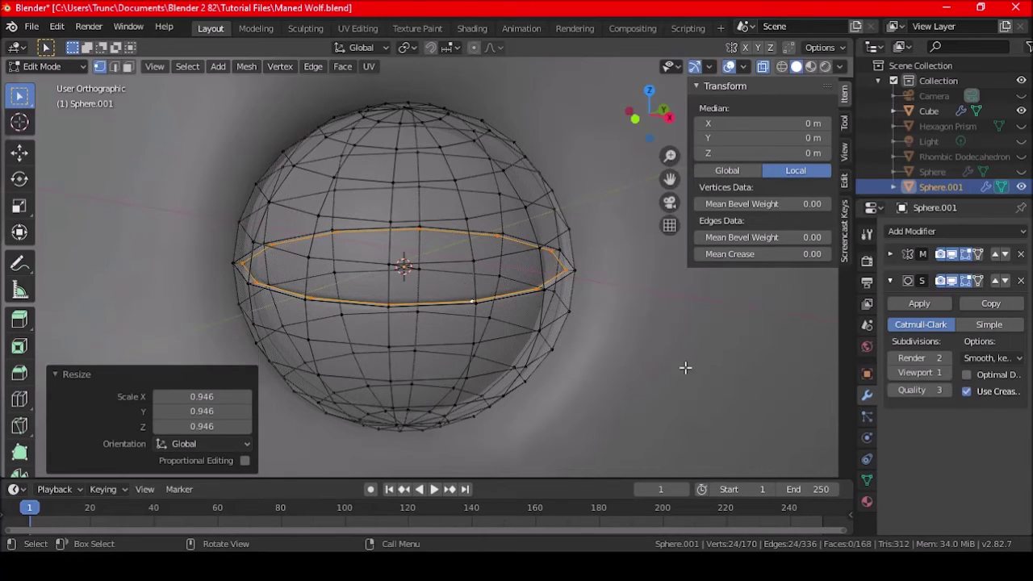
# - Extrude the two inner rims in place again and scale the new edge loops inward to about 0.93
pyautogui.scroll(2, 685, 368)
pyautogui.press('e')
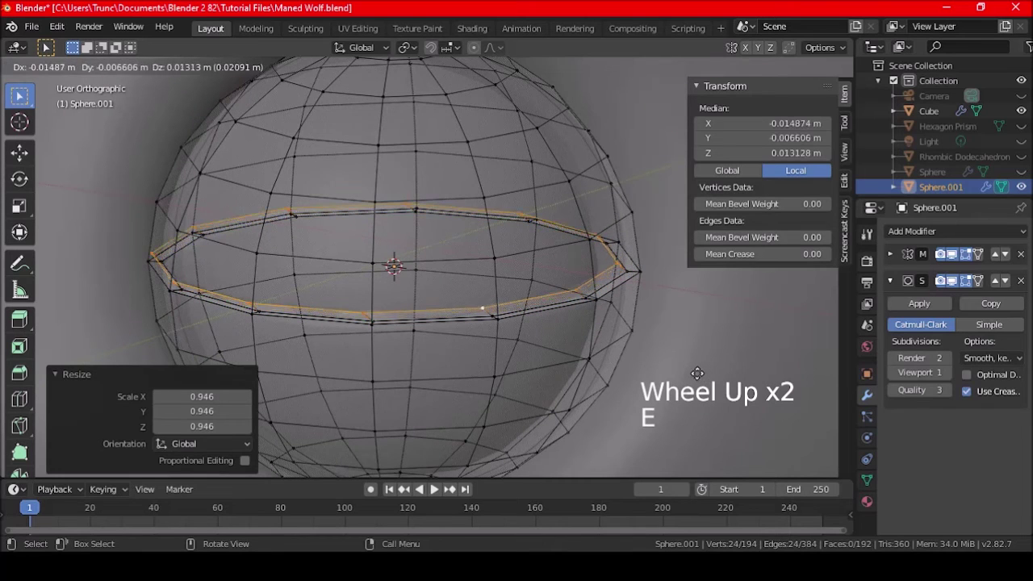
pyautogui.rightClick(697, 373)
pyautogui.press('e')
pyautogui.rightClick(710, 378)
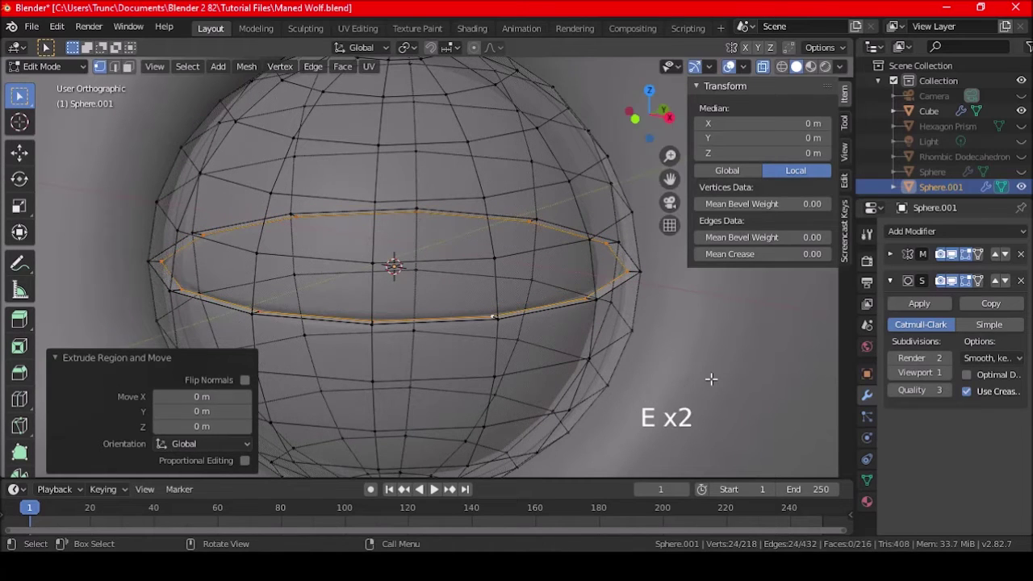
pyautogui.hotkey('ctrl', 'z')
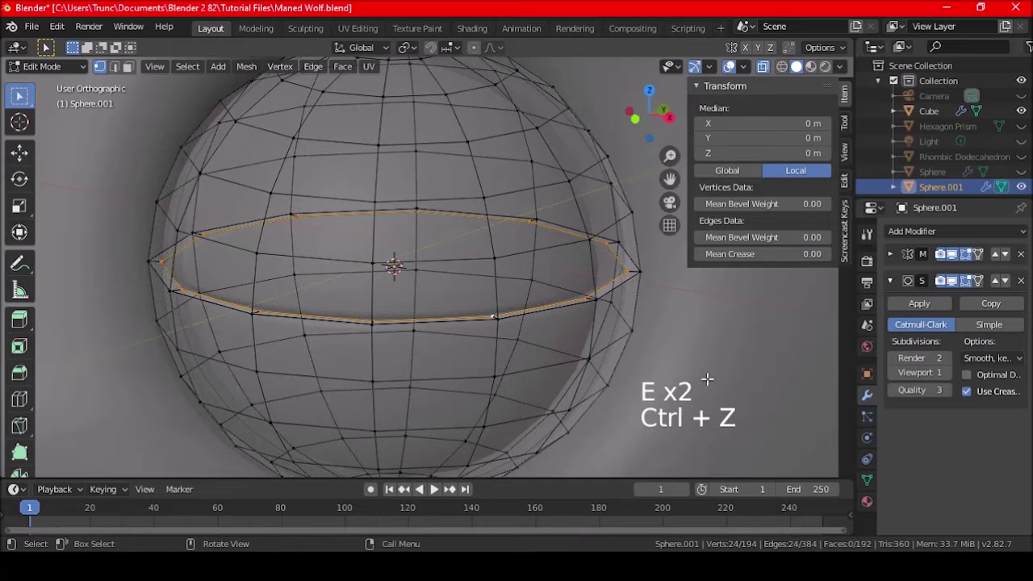
pyautogui.press('s')
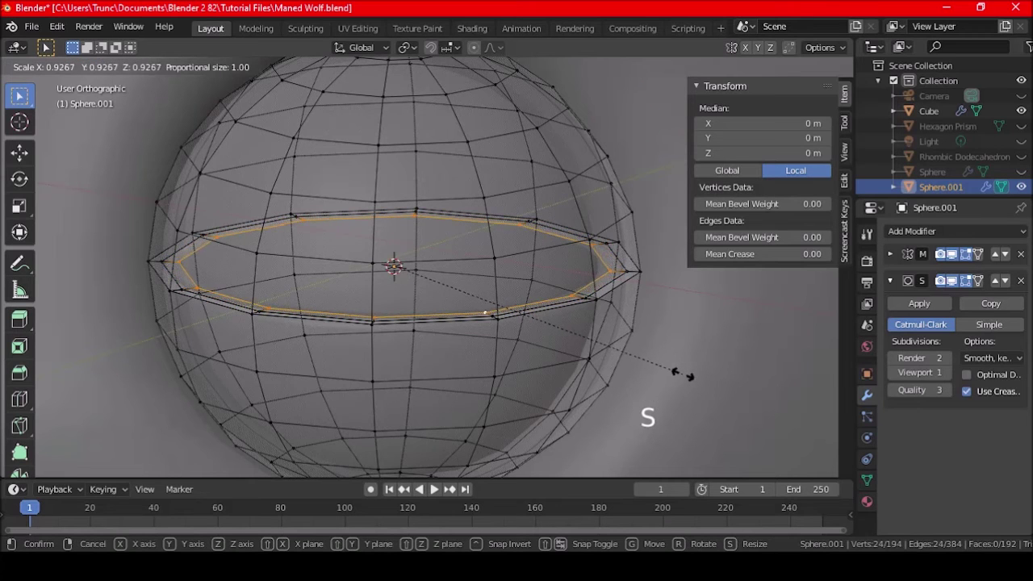
pyautogui.click(684, 377)
# - Select the entire split shell mesh and unhide the original Sphere eyeball
pyautogui.scroll(-5, 507, 323)
pyautogui.press('a')
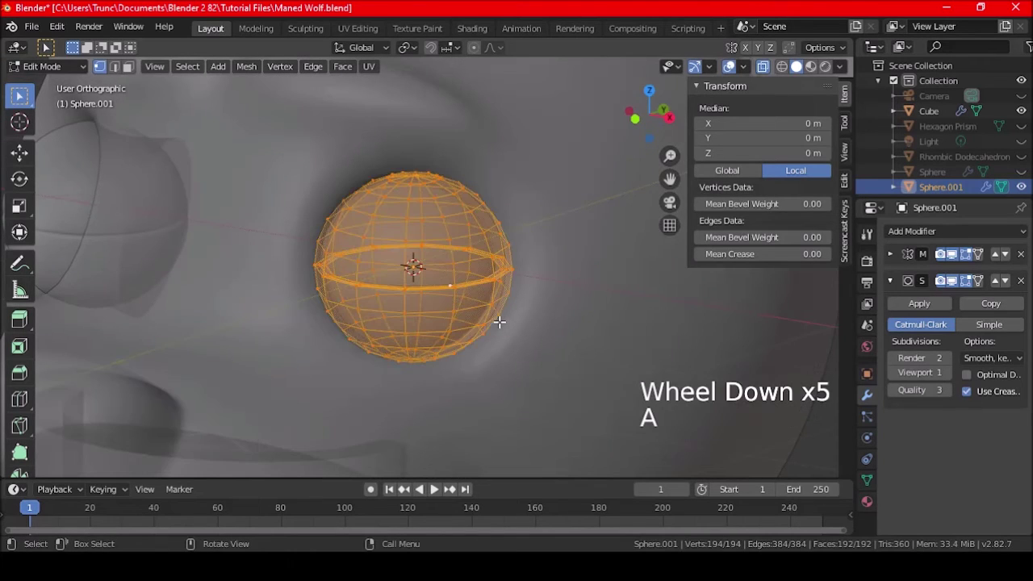
pyautogui.moveTo(482, 330); pyautogui.dragTo(466, 319, button='middle')
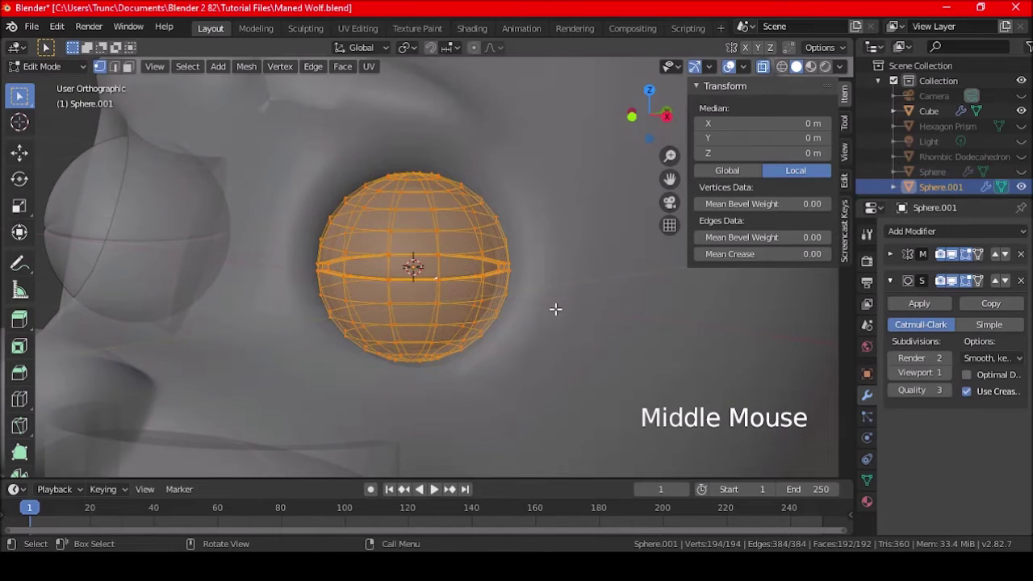
pyautogui.click(1021, 171)
pyautogui.moveTo(442, 327)
pyautogui.mouseDown(button='middle')
pyautogui.moveTo(387, 306)
pyautogui.moveTo(433, 319)
pyautogui.mouseUp(button='middle')
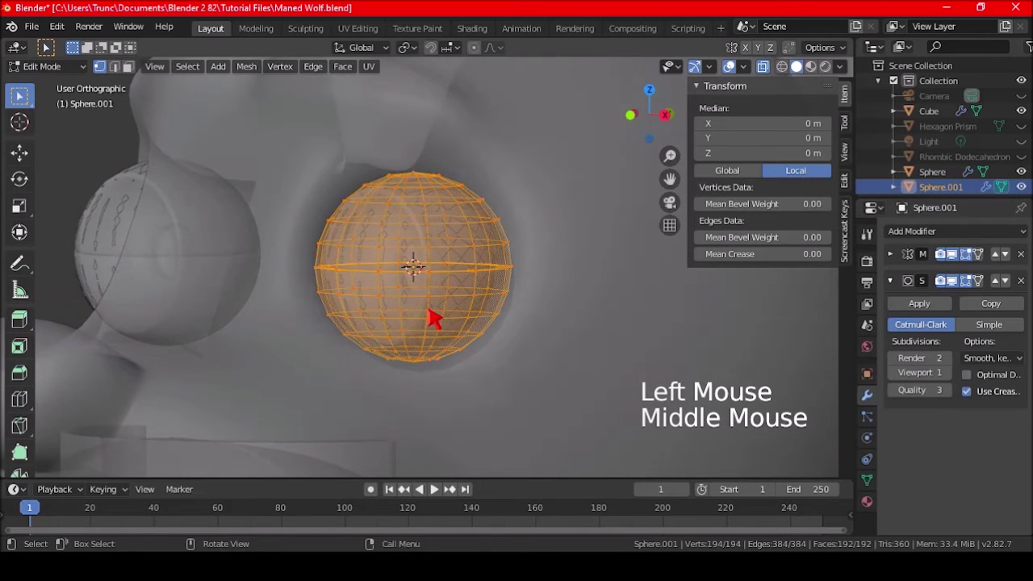
pyautogui.scroll(2, 468, 351)
pyautogui.scroll(-2, 339, 279)
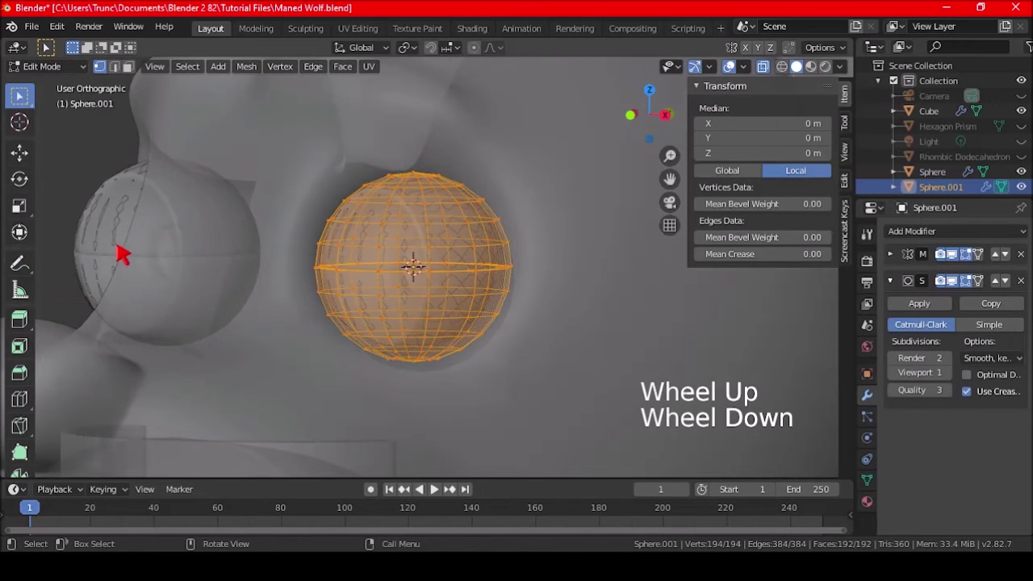
# - Turn off X-ray and scale the whole shell mesh up to about 1.033 so it encloses the eyeball
pyautogui.press('s')
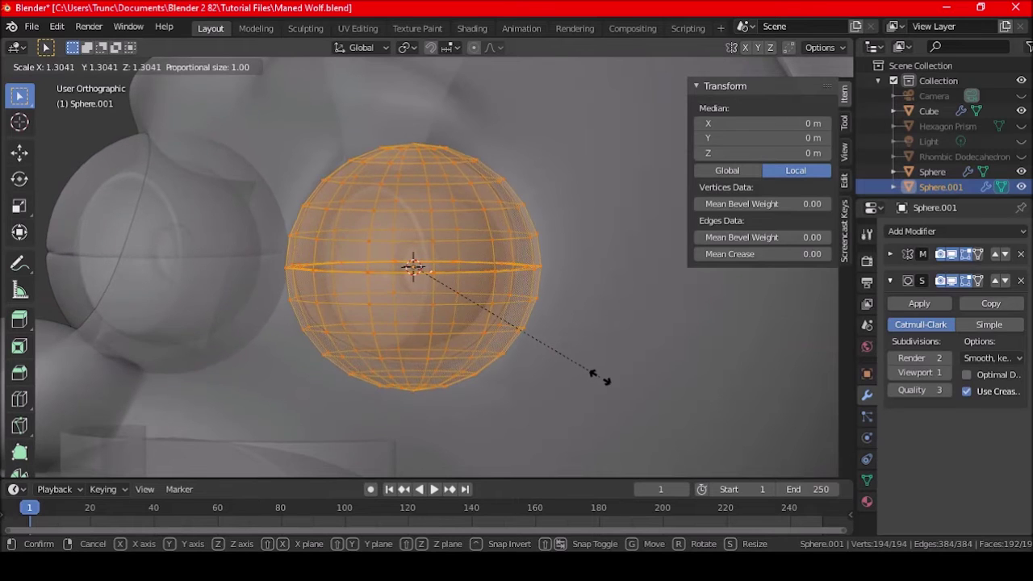
pyautogui.rightClick(576, 368)
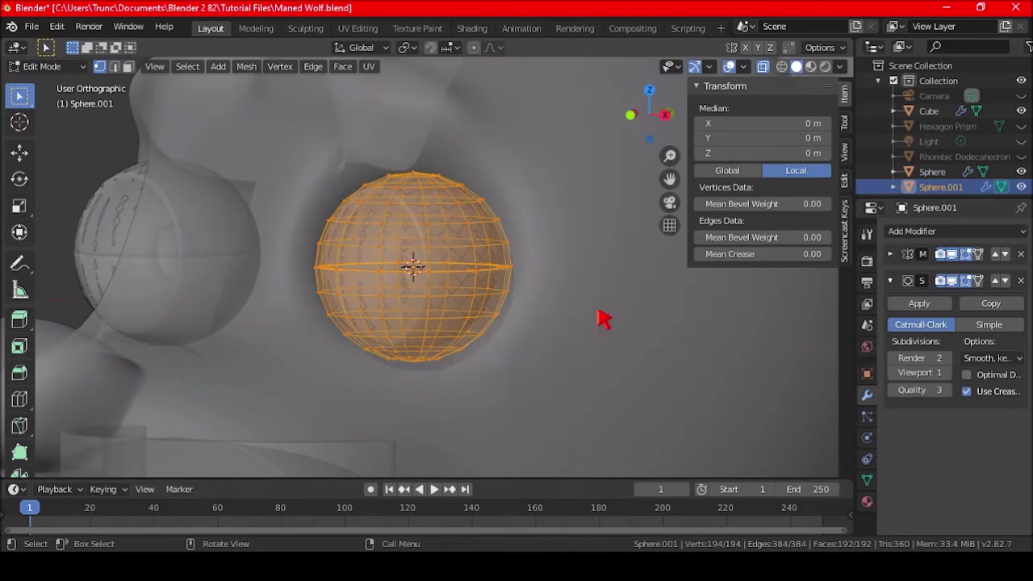
pyautogui.click(764, 67)
pyautogui.scroll(1, 535, 373)
pyautogui.press('s')
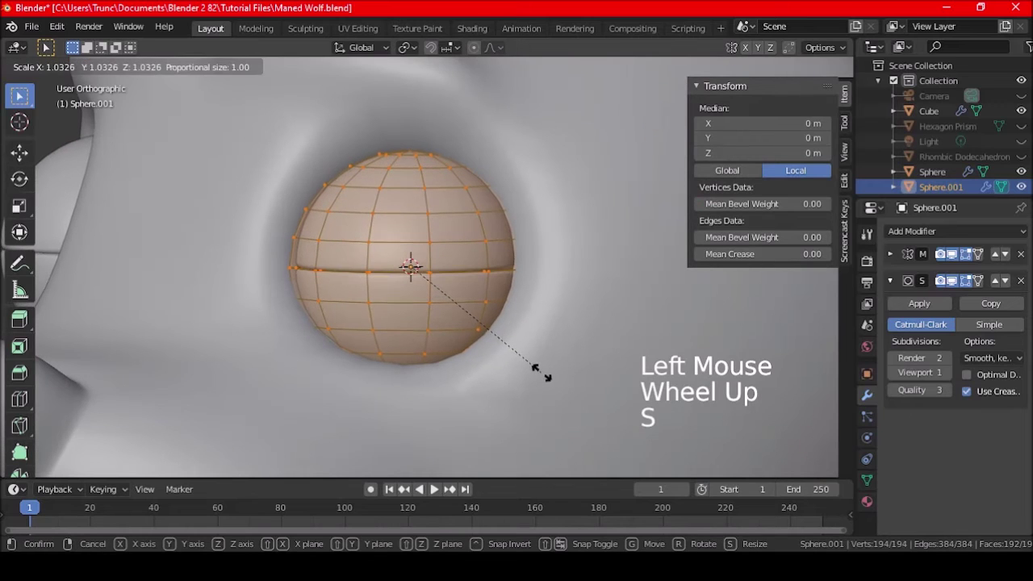
pyautogui.click(543, 373)
# - Return the shell to Object Mode and save the Maned Wolf file
pyautogui.scroll(-3, 484, 339)
pyautogui.moveTo(485, 339); pyautogui.dragTo(426, 304, button='middle')
pyautogui.press('Tab')
pyautogui.scroll(-5, 392, 331)
pyautogui.scroll(1, 439, 323)
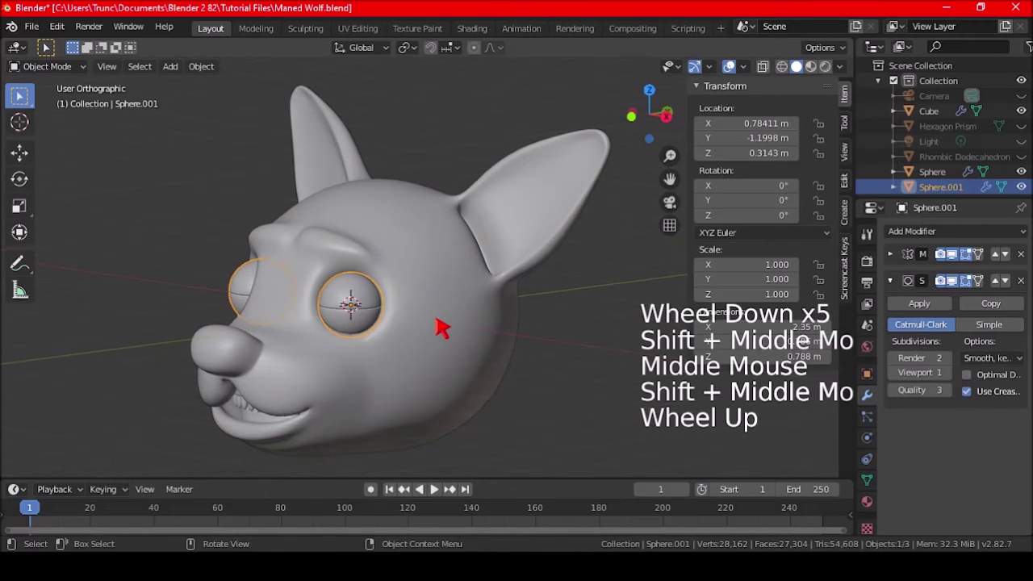
pyautogui.hotkey('ctrl', 's')
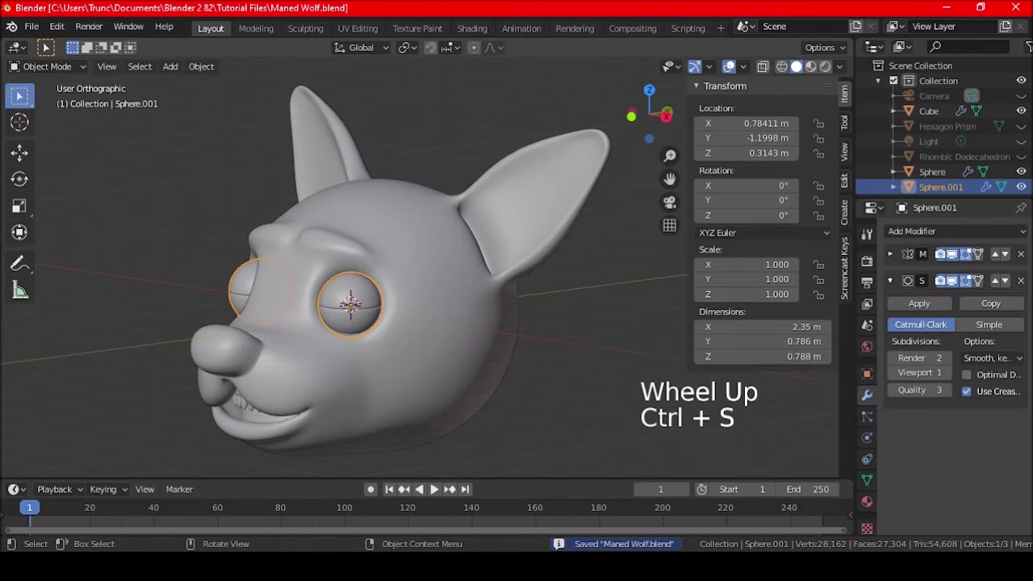
# - Raise the shell's Subdivision Surface viewport level to 2
pyautogui.moveTo(417, 249); pyautogui.dragTo(436, 265, button='middle')
pyautogui.scroll(-4, 376, 268)
pyautogui.scroll(6, 376, 267)
pyautogui.click(376, 267)
pyautogui.click(377, 262)
pyautogui.scroll(4, 468, 303)
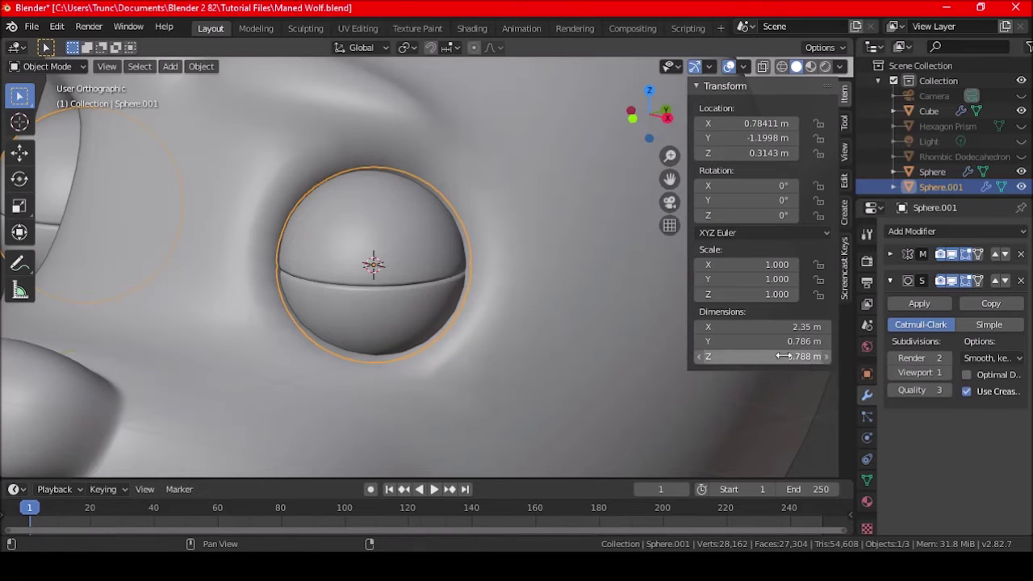
pyautogui.click(946, 372)
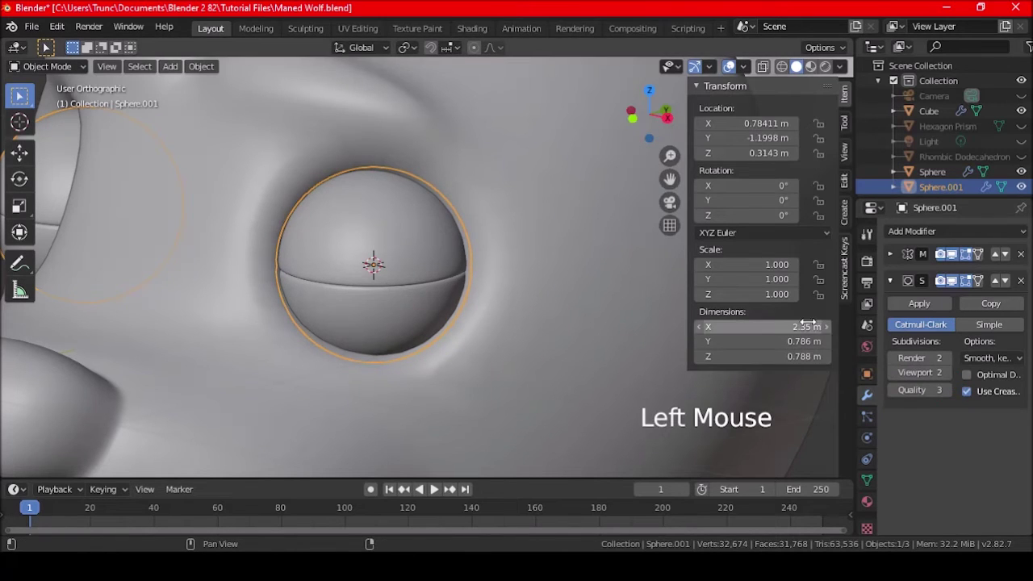
pyautogui.hotkey('ctrl', 'z')
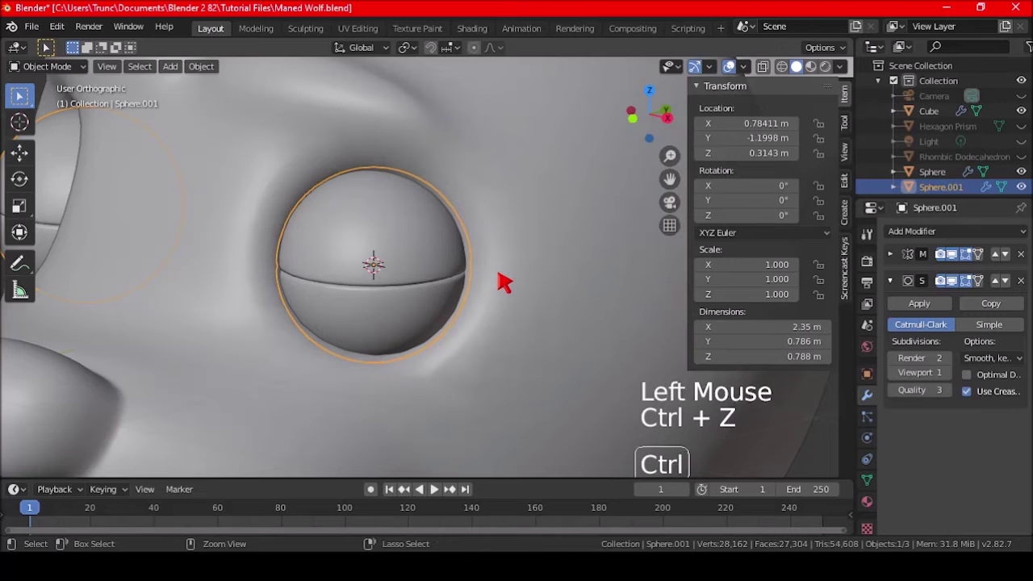
pyautogui.hotkey('ctrl', 'shift', 'z')
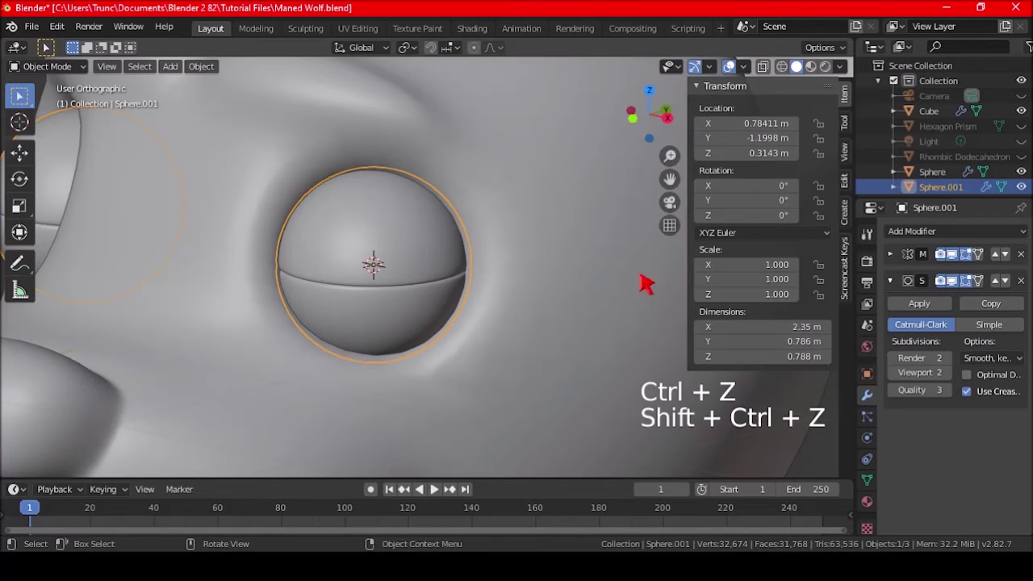
# - Copy the shell's Y dimension of 0.786 m into its Z dimension
pyautogui.click(940, 255)
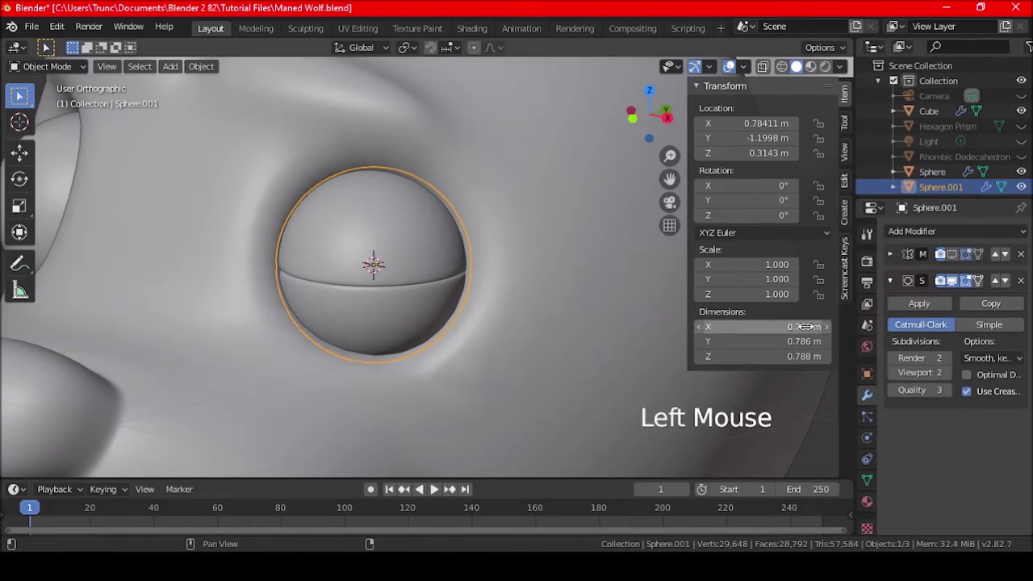
pyautogui.hotkey('ctrl', 'z')
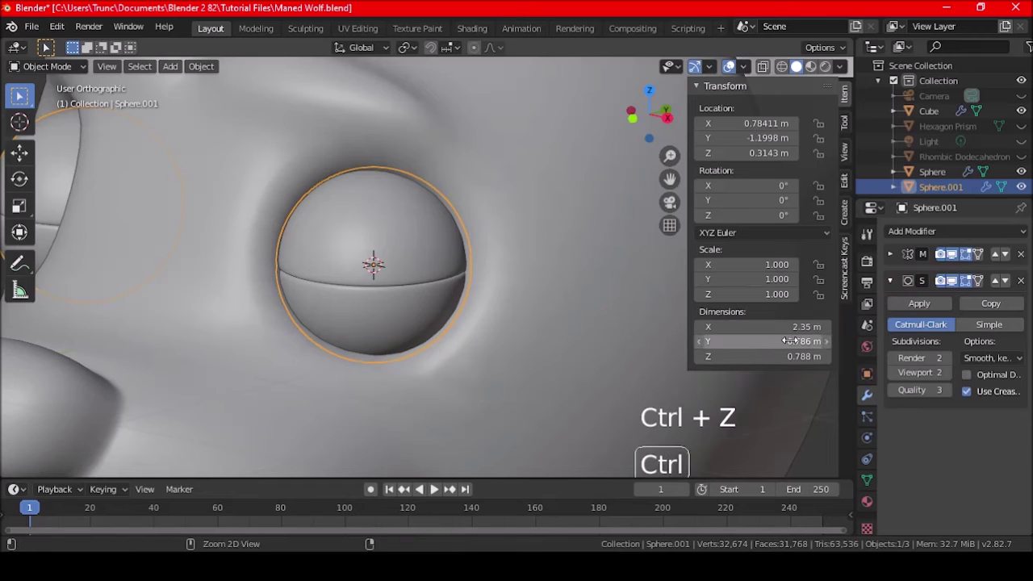
pyautogui.hotkey('ctrl', 'c')
pyautogui.hotkey('ctrl', 'v')
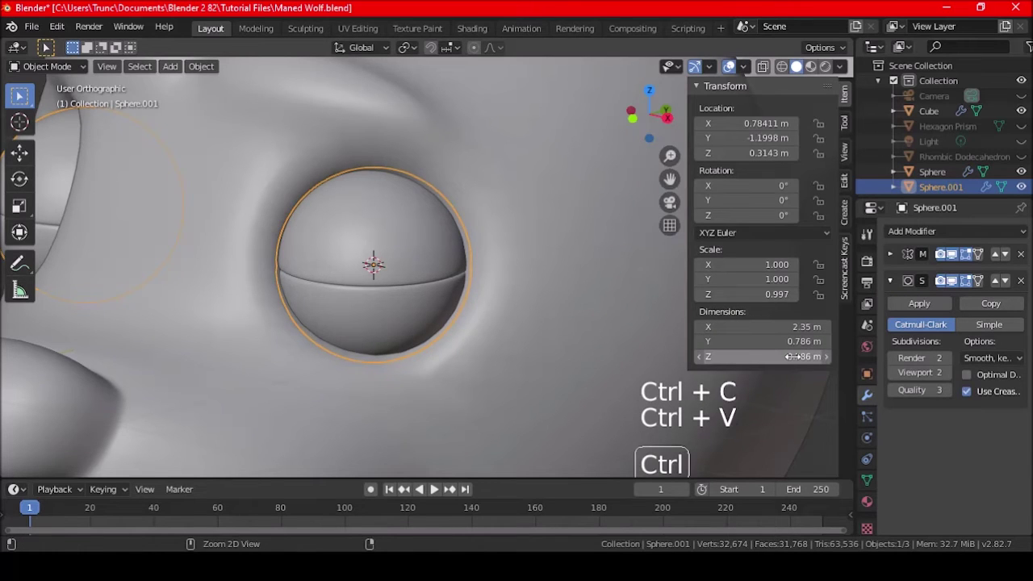
pyautogui.scroll(2, 323, 313)
pyautogui.hotkey('ctrl', 'z')
pyautogui.hotkey('ctrl', 'shift', 'z')
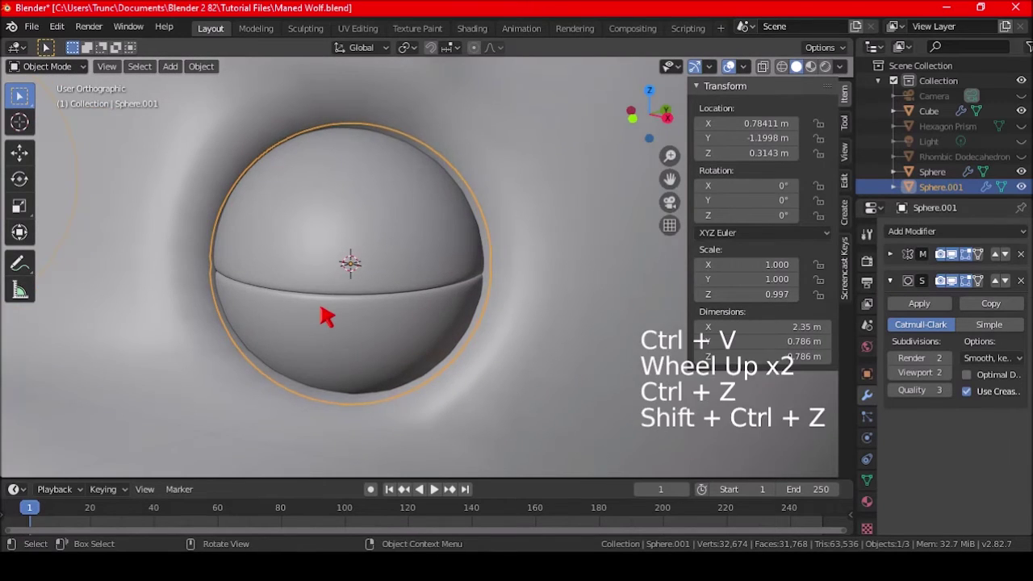
pyautogui.keyDown('shift'); pyautogui.moveTo(327, 317); pyautogui.dragTo(369, 302, button='middle'); pyautogui.keyUp('shift')
pyautogui.scroll(1, 386, 288)
pyautogui.hotkey('ctrl', 'z')
pyautogui.hotkey('ctrl', 'shift', 'z')
# - Apply the scale of the shell object
pyautogui.scroll(-3, 385, 292)
pyautogui.click(201, 66)
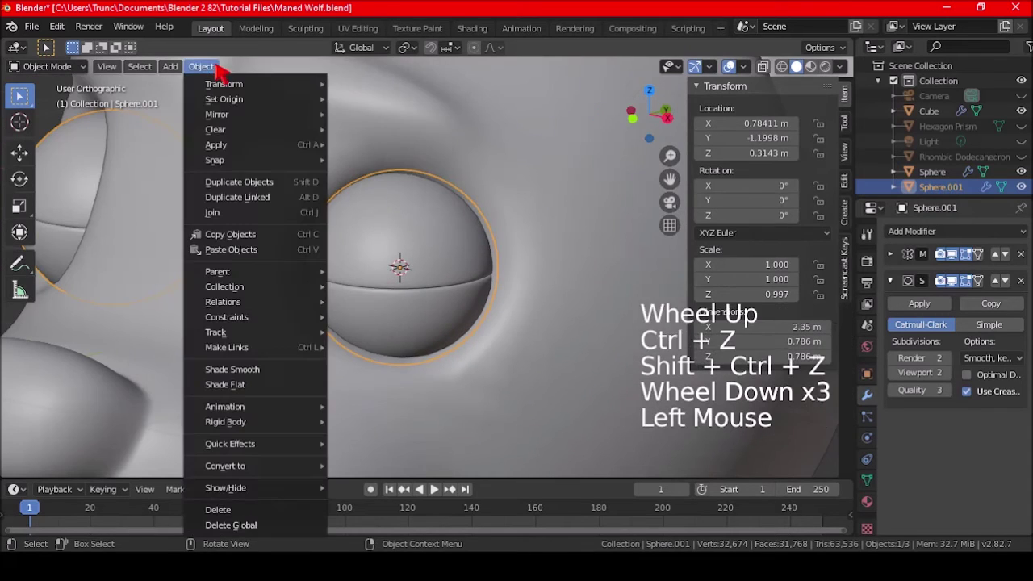
pyautogui.moveTo(242, 142)
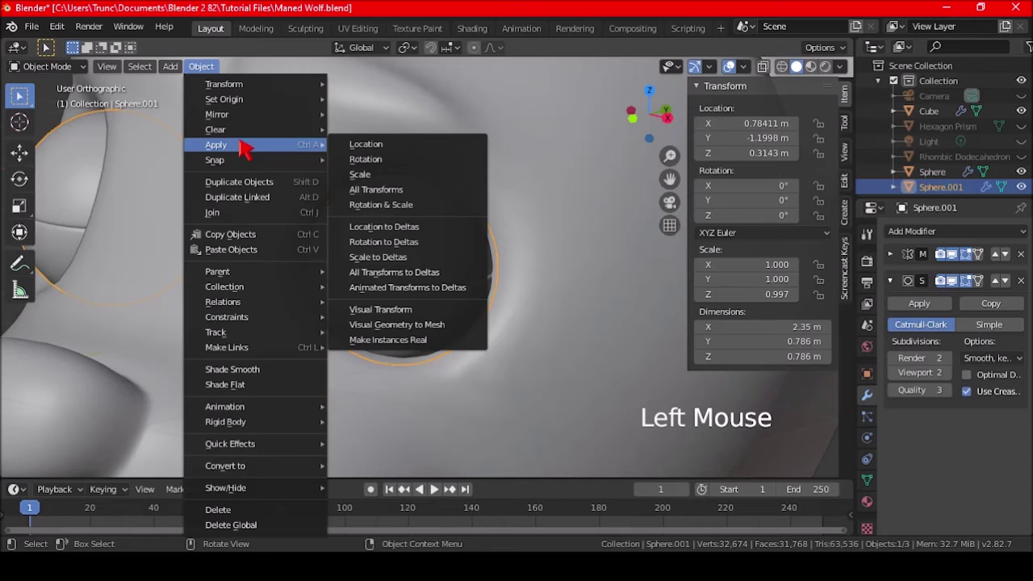
pyautogui.click(391, 175)
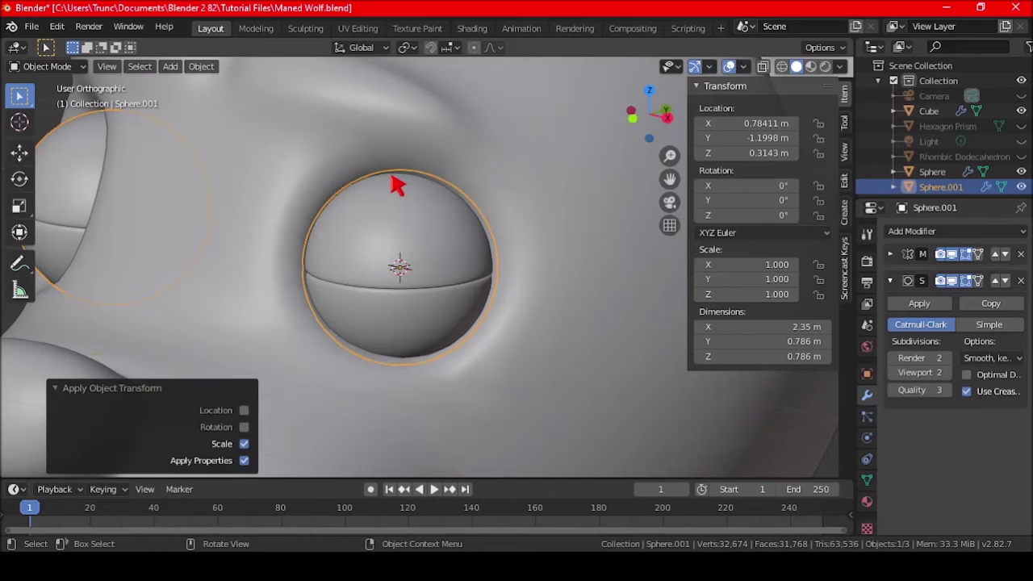
# - In the right orthographic view, enter Edit Mode and select only the linked upper half of the shell
pyautogui.scroll(-4, 499, 246)
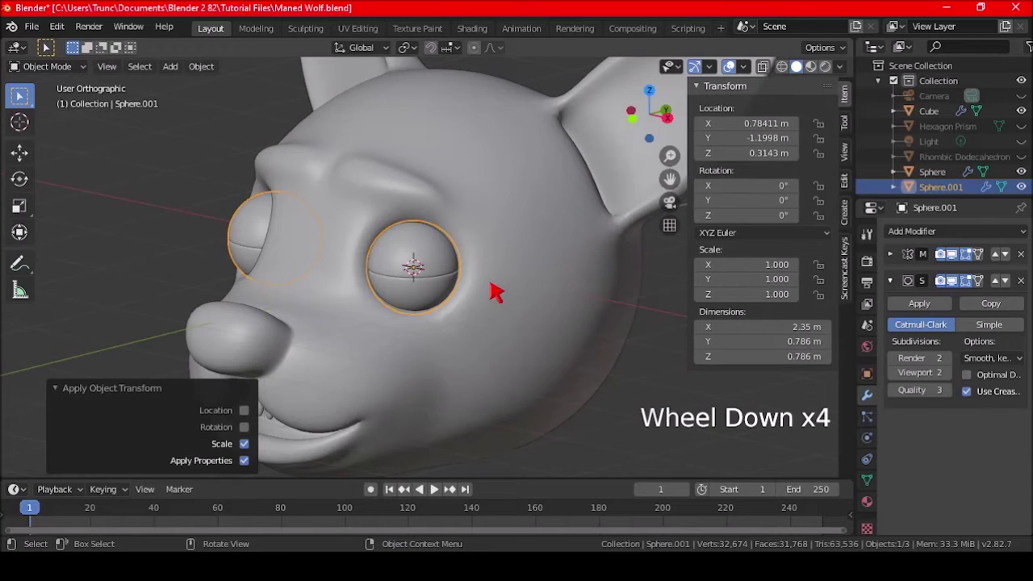
pyautogui.press('KP_3')
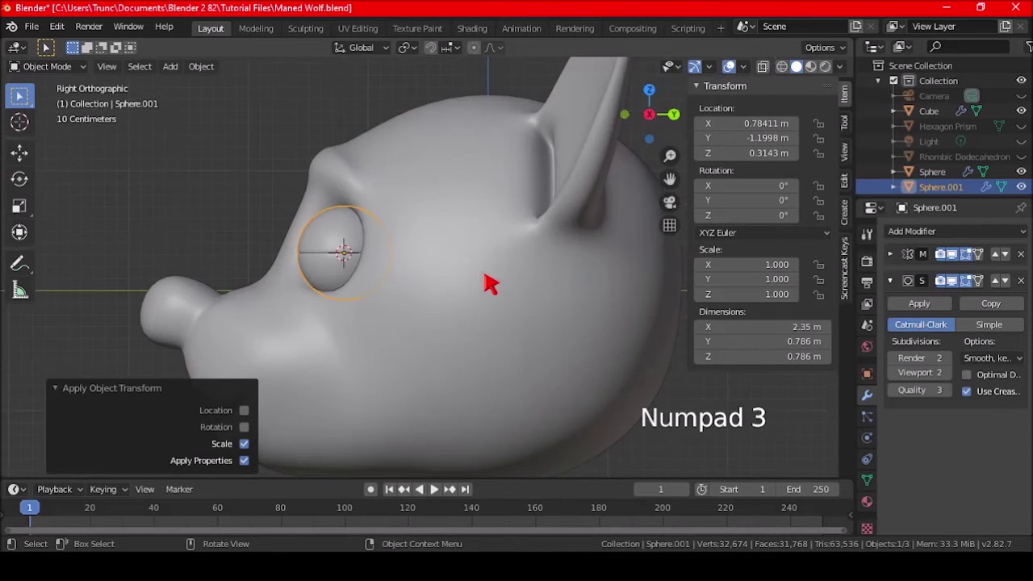
pyautogui.scroll(2, 410, 311)
pyautogui.keyDown('shift'); pyautogui.moveTo(440, 300); pyautogui.dragTo(479, 270, button='middle'); pyautogui.keyUp('shift')
pyautogui.scroll(2, 491, 281)
pyautogui.press('Tab')
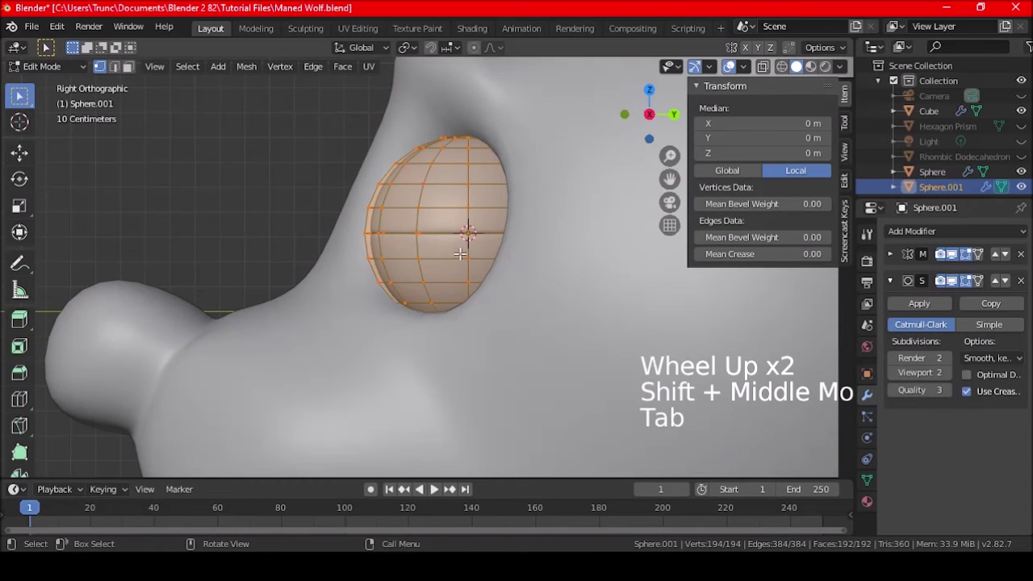
pyautogui.press('a')
pyautogui.press('a')
pyautogui.press('a')
pyautogui.press('l')
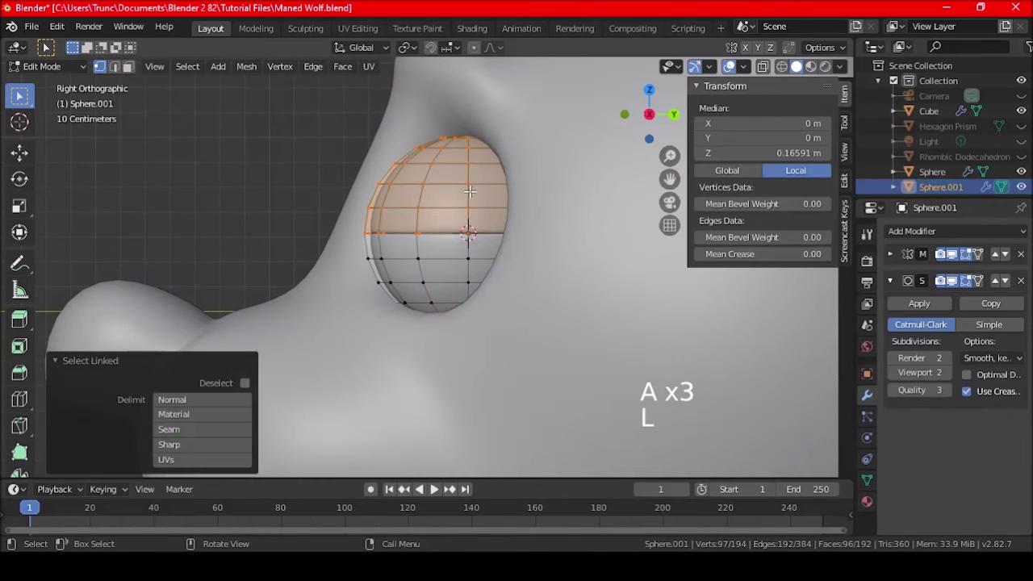
pyautogui.press('r')
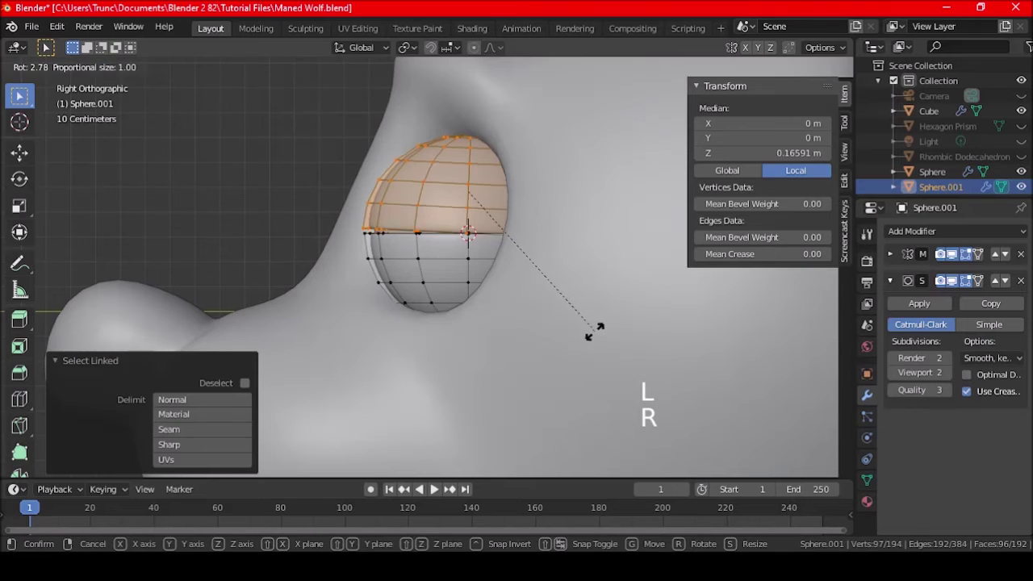
pyautogui.rightClick(593, 347)
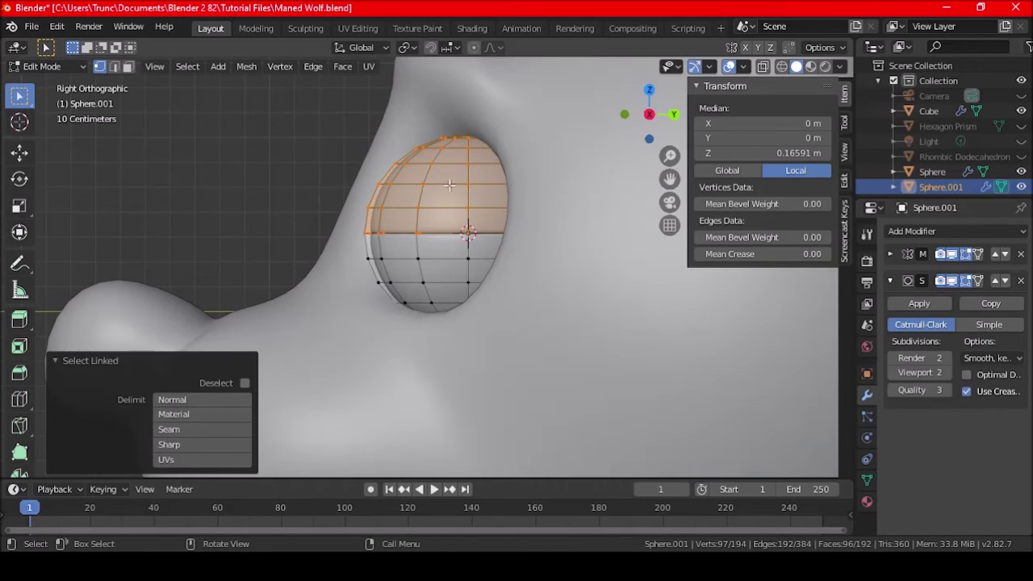
pyautogui.press('r')
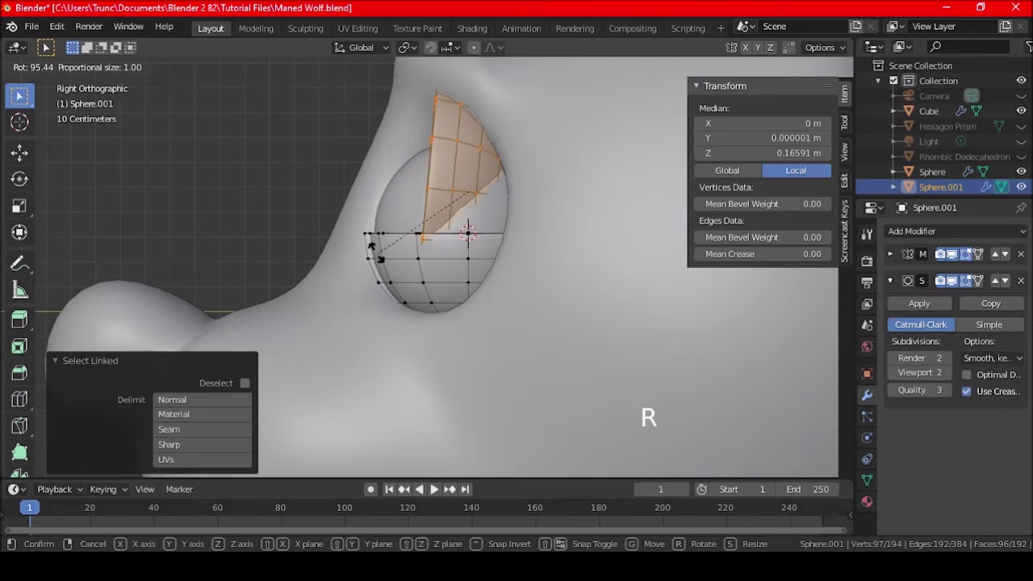
pyautogui.rightClick(394, 256)
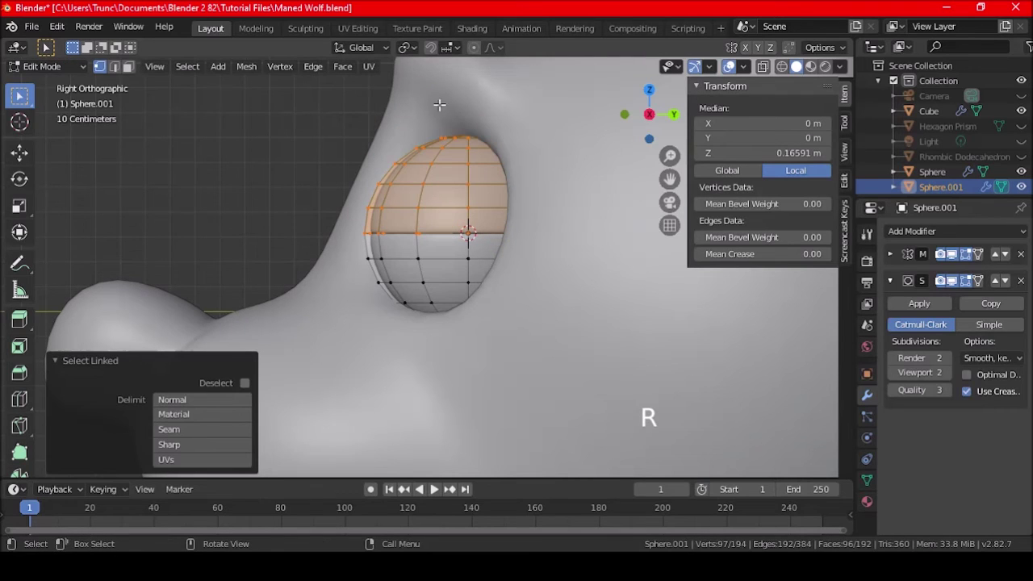
pyautogui.moveTo(429, 99); pyautogui.dragTo(379, 202, button='middle')
pyautogui.press('KP_3')
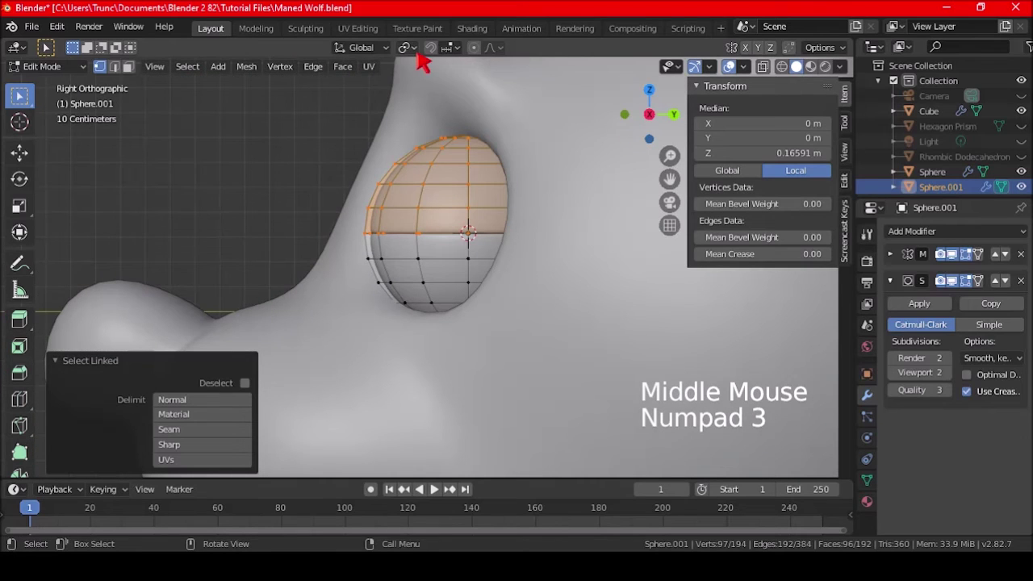
# - Set the pivot point to the 3D Cursor and rotate the shell's upper half by 72° in the right view
pyautogui.click(413, 47)
pyautogui.click(436, 83)
pyautogui.keyDown('shift'); pyautogui.moveTo(460, 184); pyautogui.dragTo(450, 210, button='middle'); pyautogui.keyUp('shift')
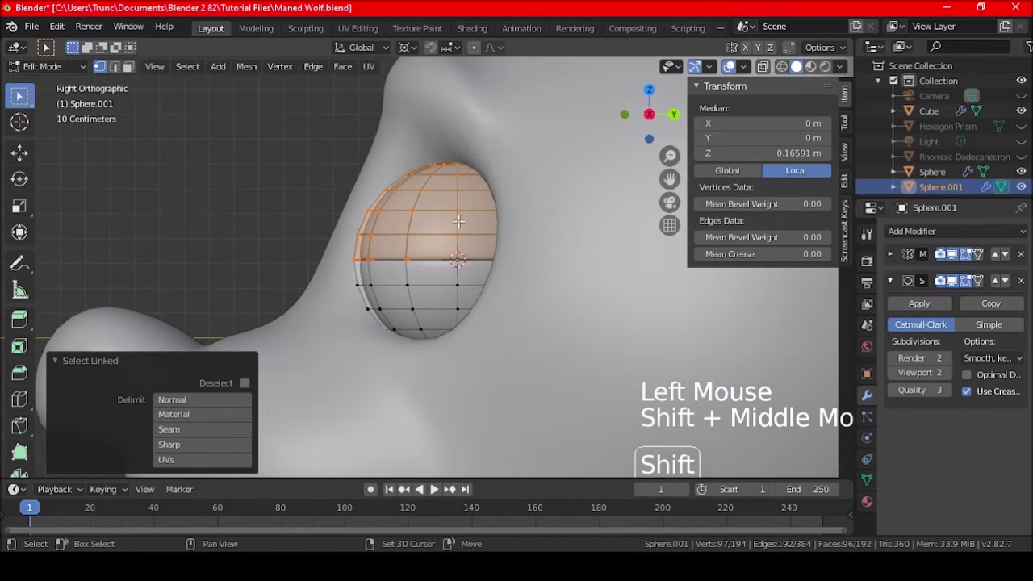
pyautogui.press('r')
pyautogui.rightClick(499, 278)
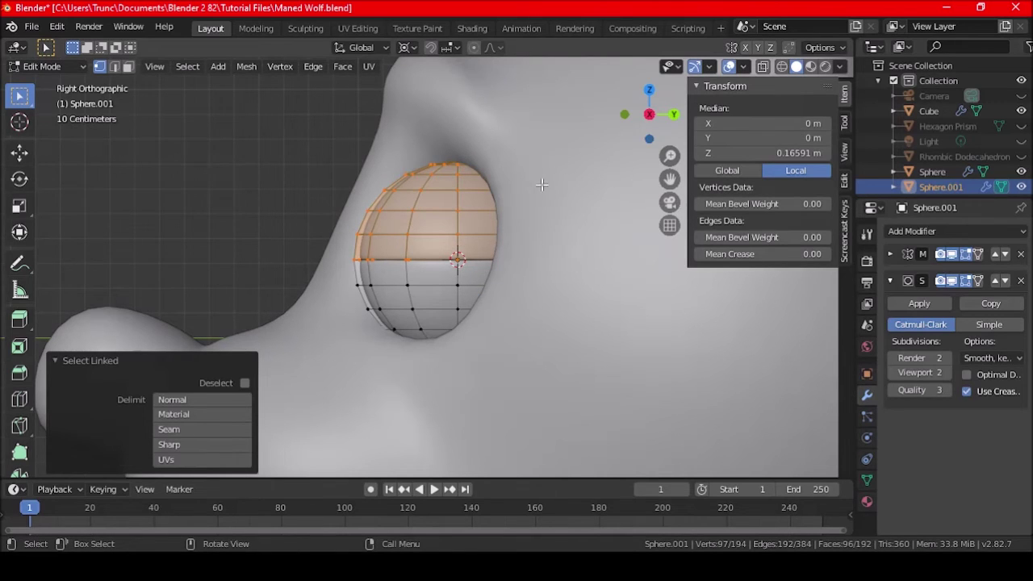
pyautogui.scroll(1, 541, 186)
pyautogui.press('r')
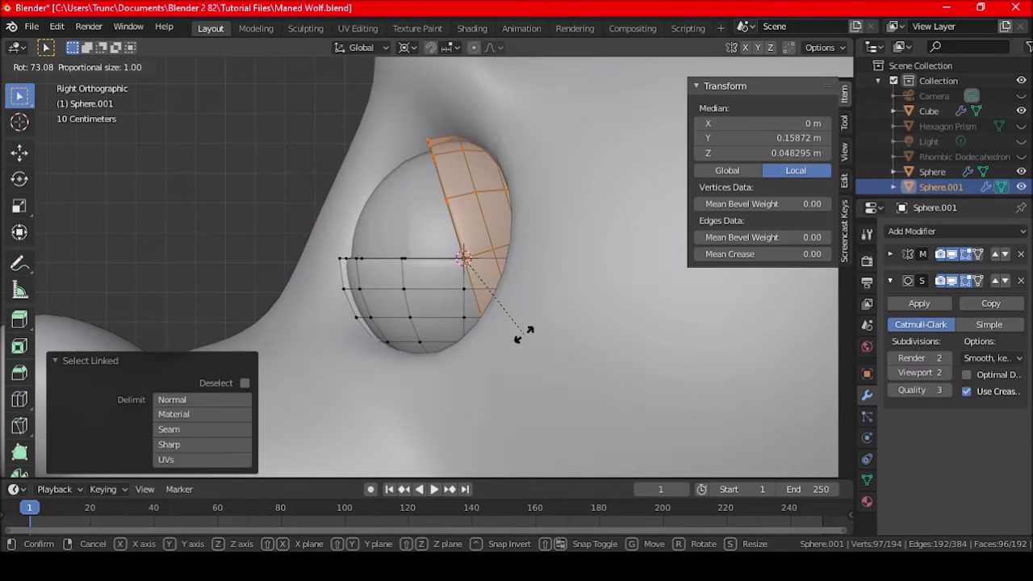
pyautogui.write('72')
pyautogui.press('Return')
# - Select only the linked lower half of the shell and rotate it by -54° in the right view
pyautogui.moveTo(524, 333); pyautogui.dragTo(491, 265, button='middle')
pyautogui.press('a')
pyautogui.press('a')
pyautogui.press('a')
pyautogui.press('a')
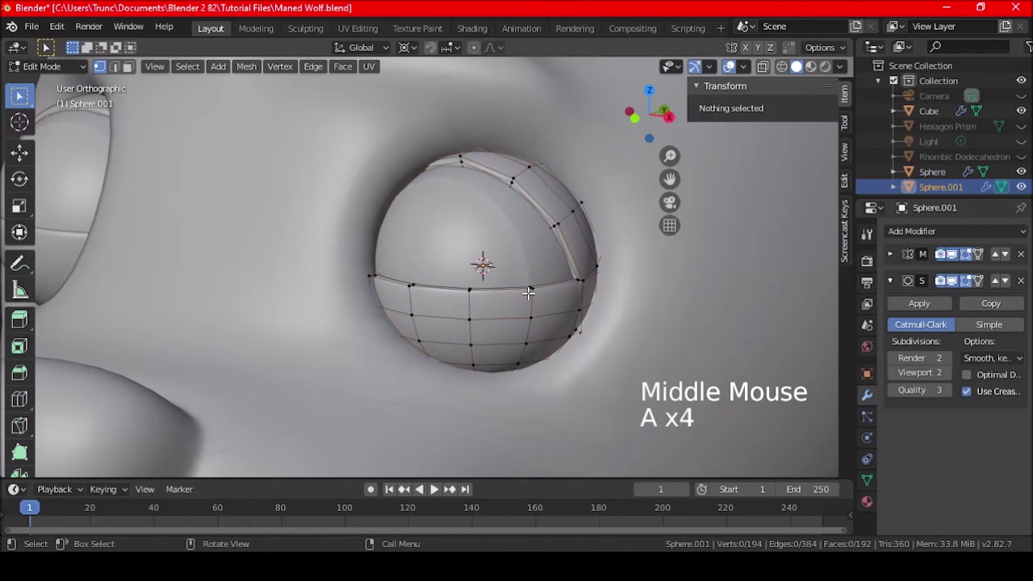
pyautogui.press('l')
pyautogui.press('KP_3')
pyautogui.press('r')
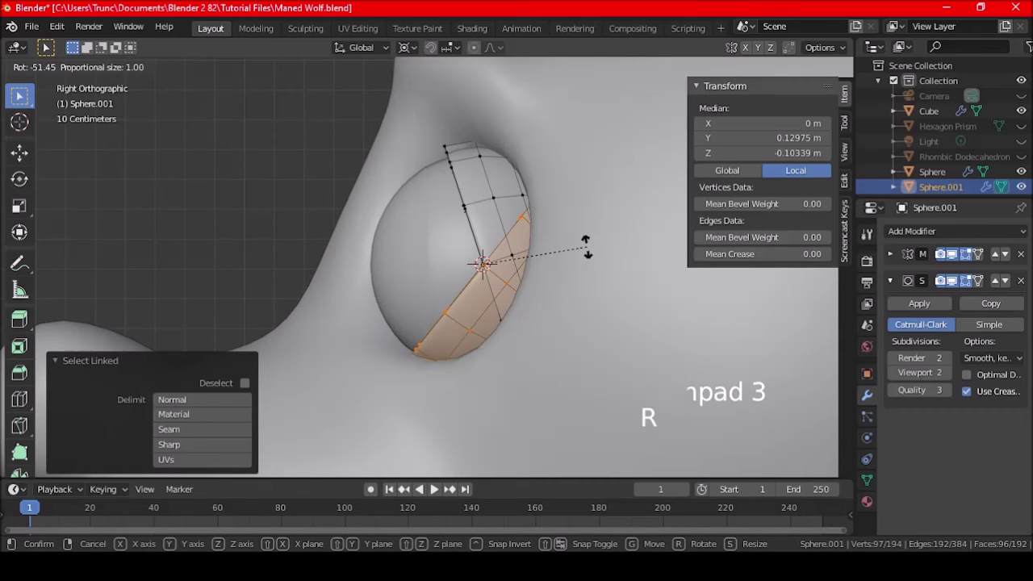
pyautogui.write('54')
pyautogui.press('-')
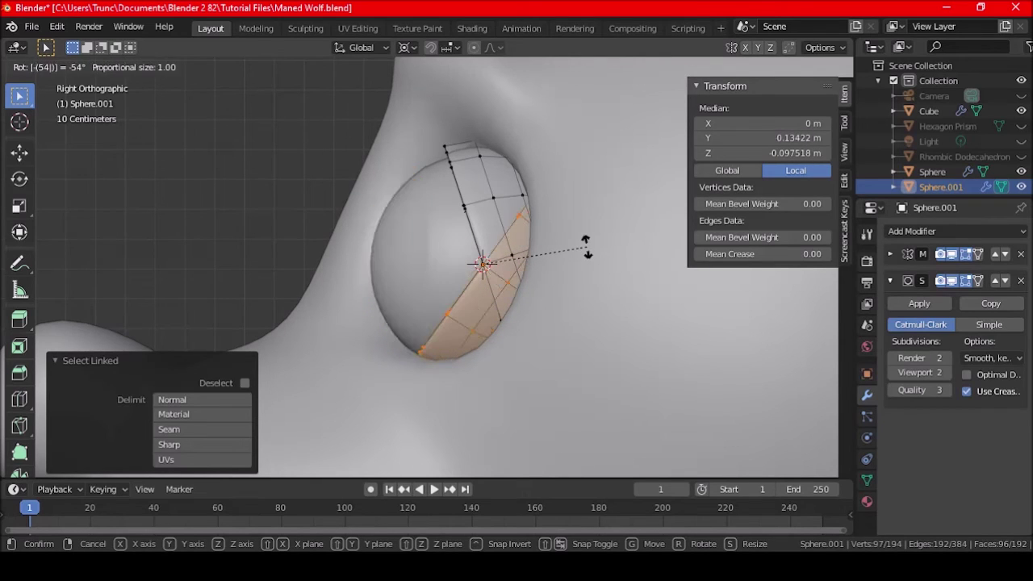
pyautogui.press('Return')
# - Select the linked geometry of both the upper and lower eyelid halves
pyautogui.moveTo(446, 250); pyautogui.dragTo(517, 291, button='middle')
pyautogui.doubleClick(561, 325)
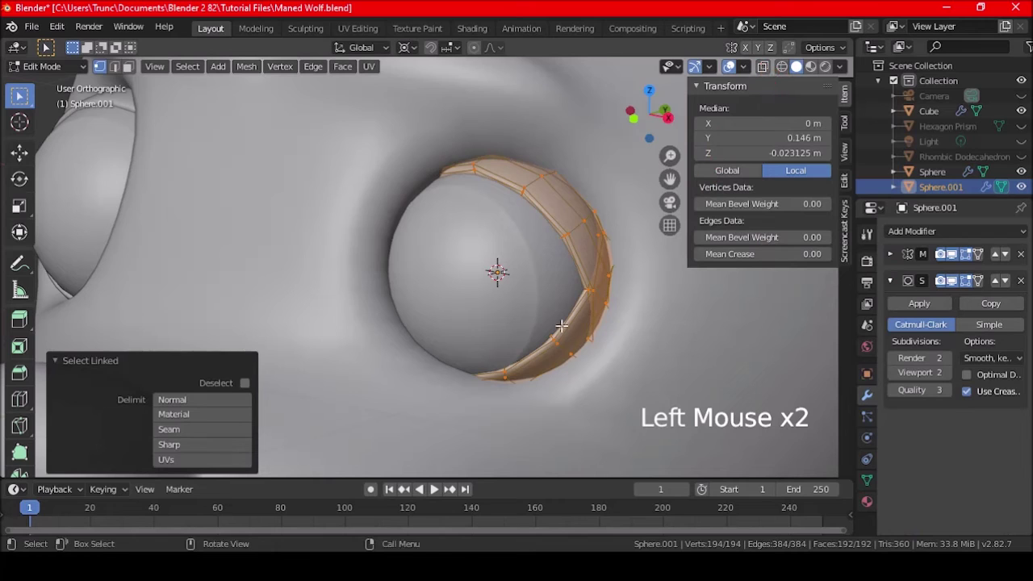
pyautogui.keyDown('shift'); pyautogui.moveTo(525, 347); pyautogui.dragTo(487, 330, button='middle'); pyautogui.keyUp('shift')
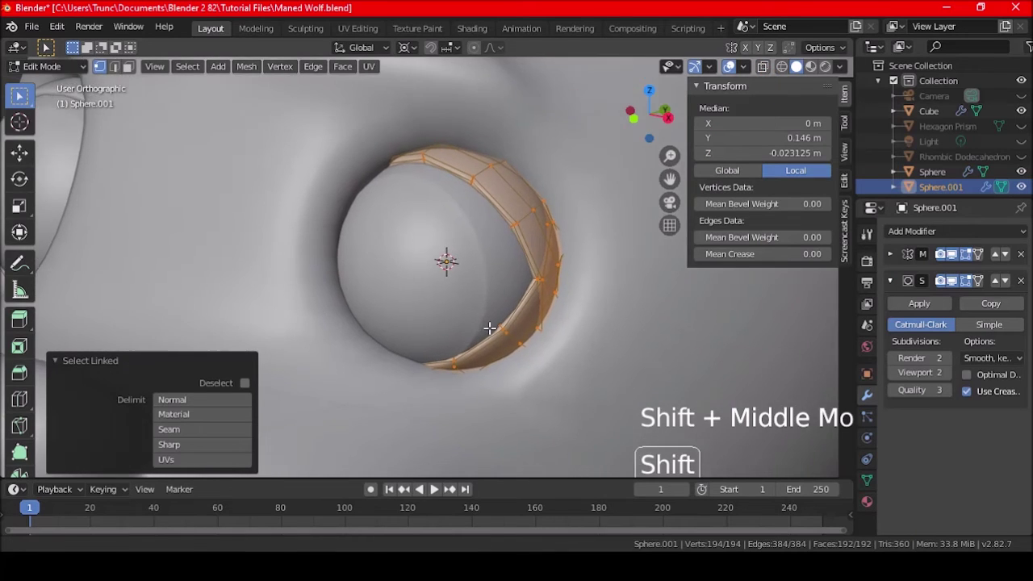
pyautogui.scroll(-2, 487, 330)
pyautogui.press('r')
pyautogui.press('z')
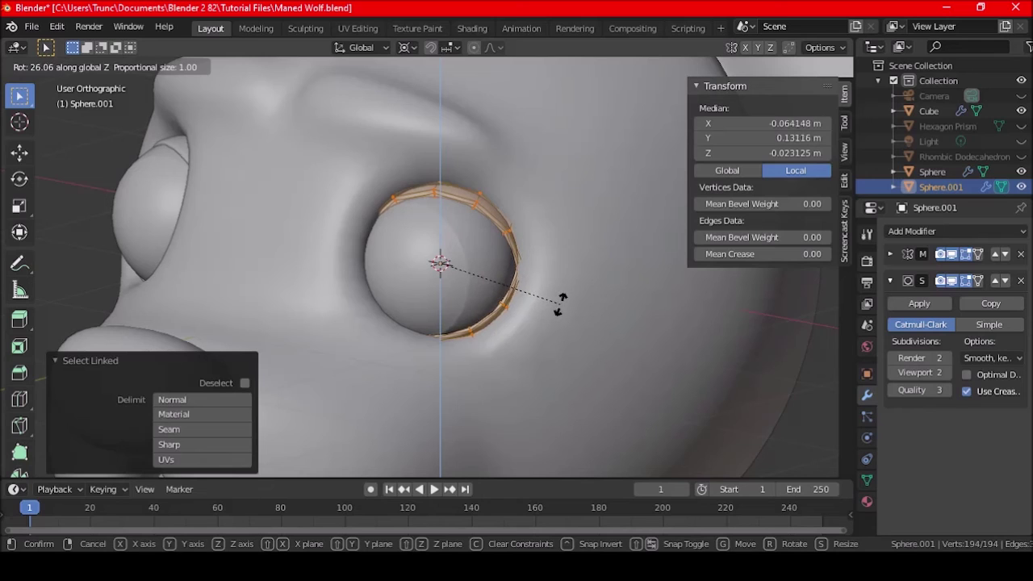
pyautogui.click(545, 291)
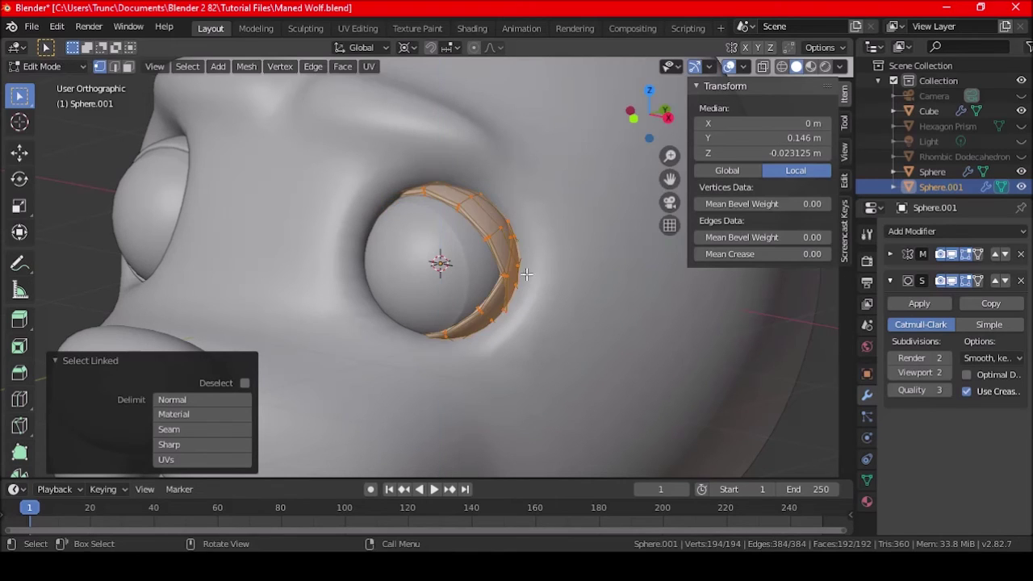
# - Rotate both eyelid halves together by 12° in the right orthographic view
pyautogui.press('KP_3')
pyautogui.scroll(2, 540, 364)
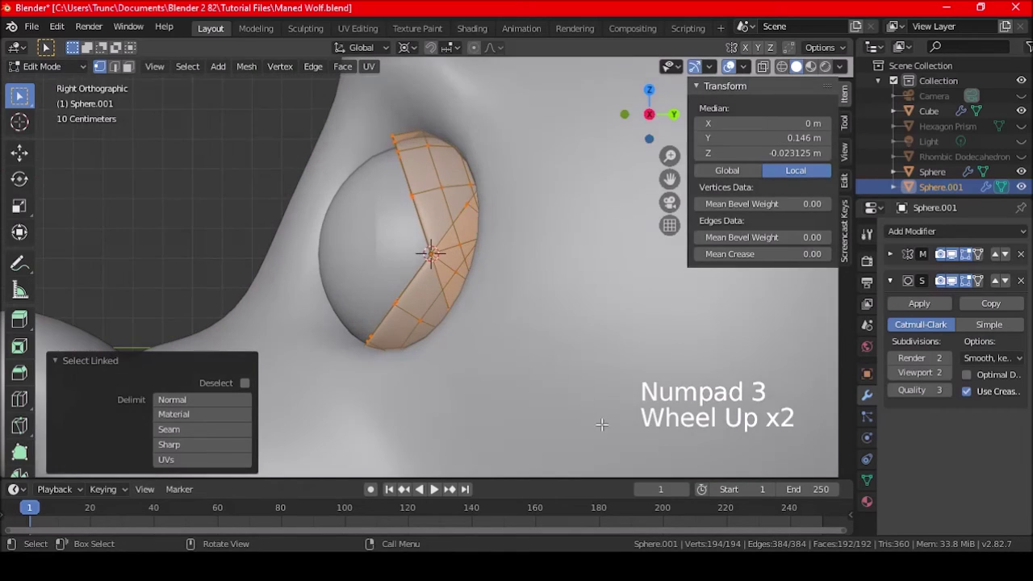
pyautogui.press('r')
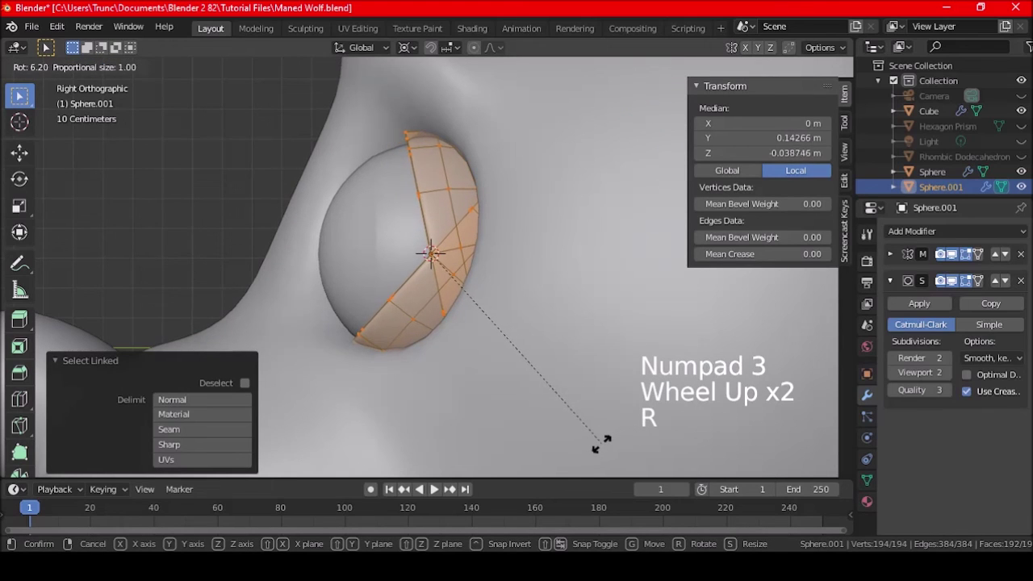
pyautogui.write('6')
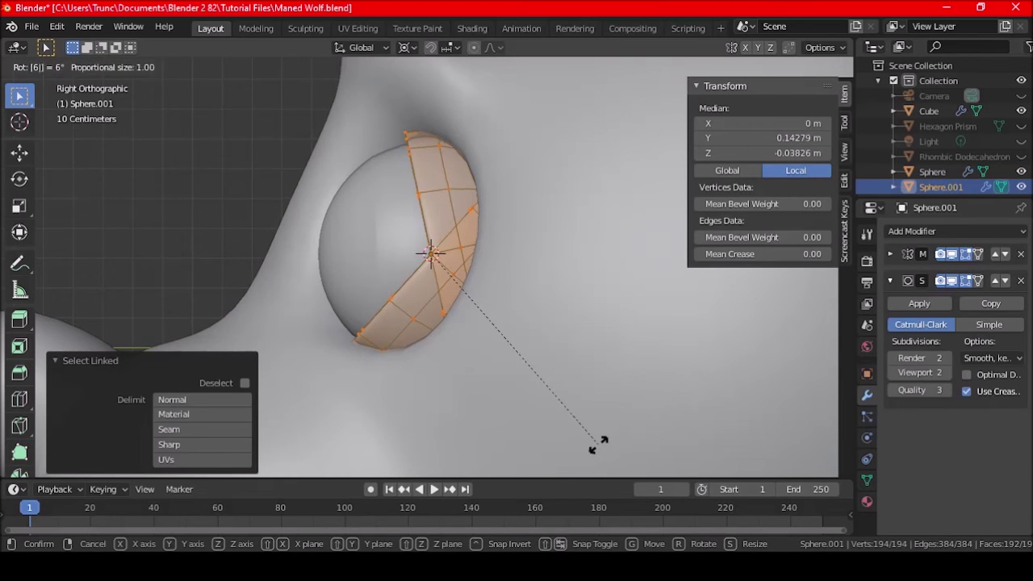
pyautogui.press('BackSpace')
pyautogui.write('9')
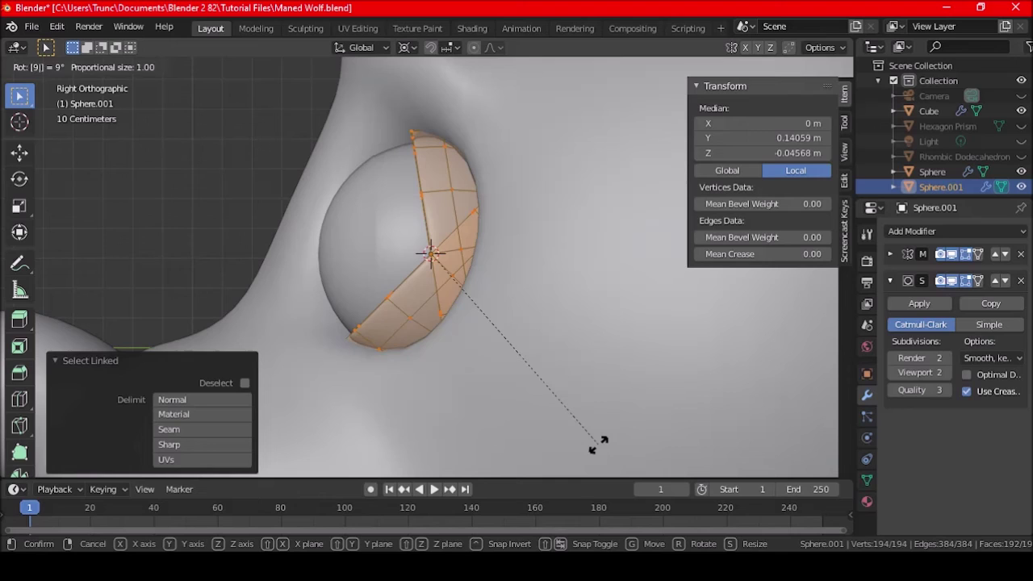
pyautogui.press('BackSpace')
pyautogui.write('12')
pyautogui.press('Return')
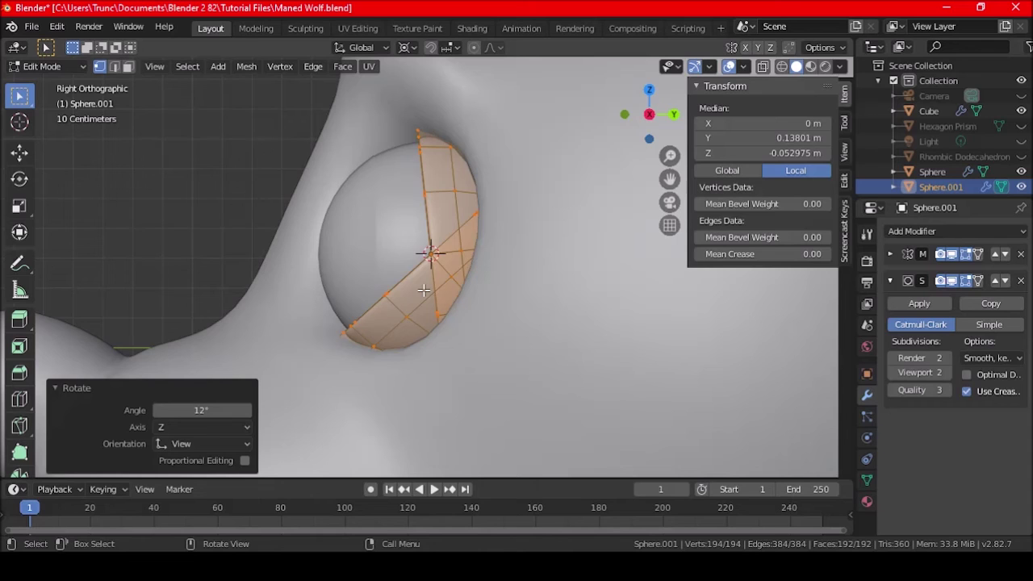
# - Rotate both eyelid halves by 36° around the global Z axis
pyautogui.moveTo(405, 272); pyautogui.dragTo(445, 296, button='middle')
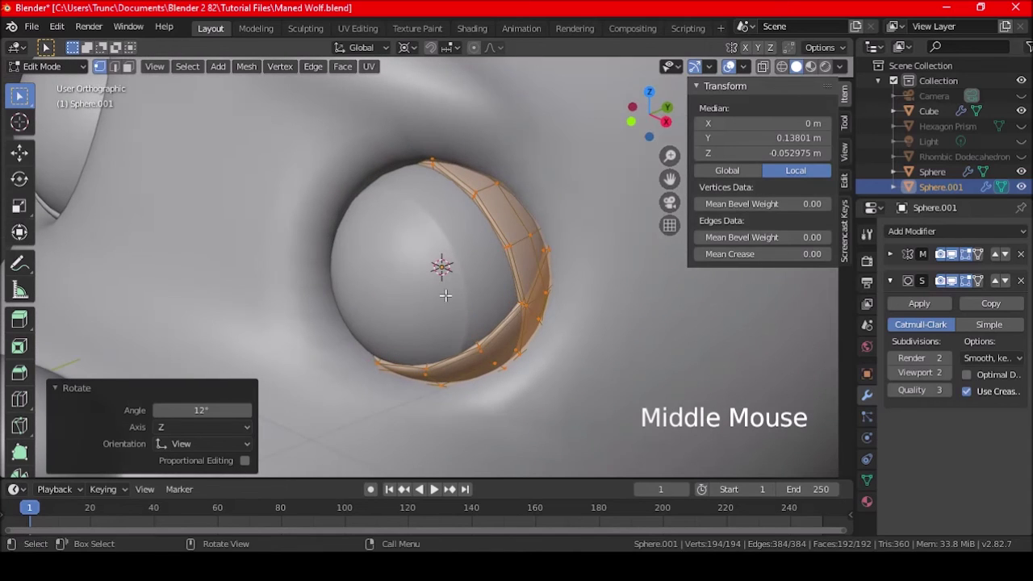
pyautogui.keyDown('shift'); pyautogui.moveTo(604, 362); pyautogui.dragTo(556, 343, button='middle'); pyautogui.keyUp('shift')
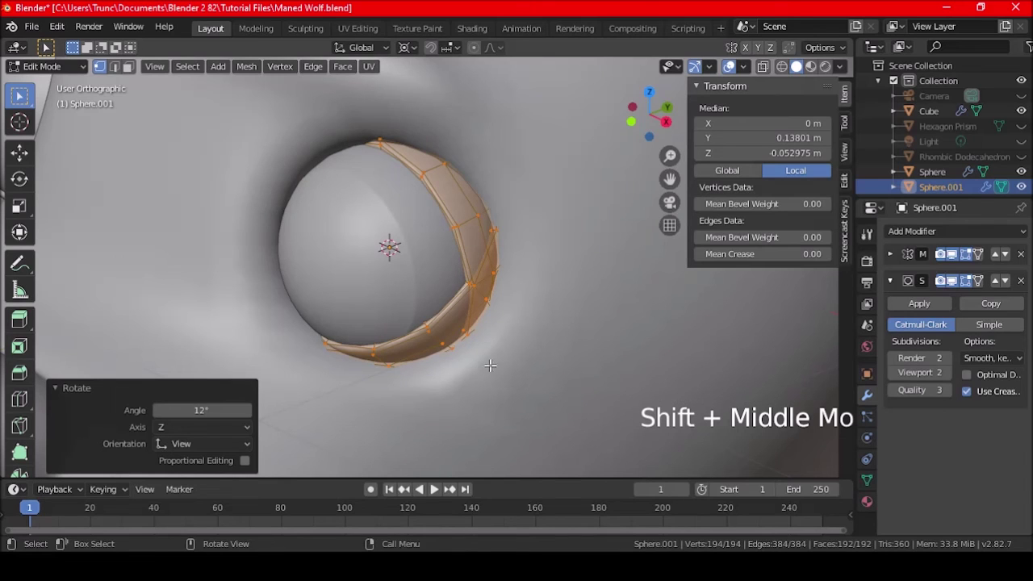
pyautogui.press('r')
pyautogui.press('z')
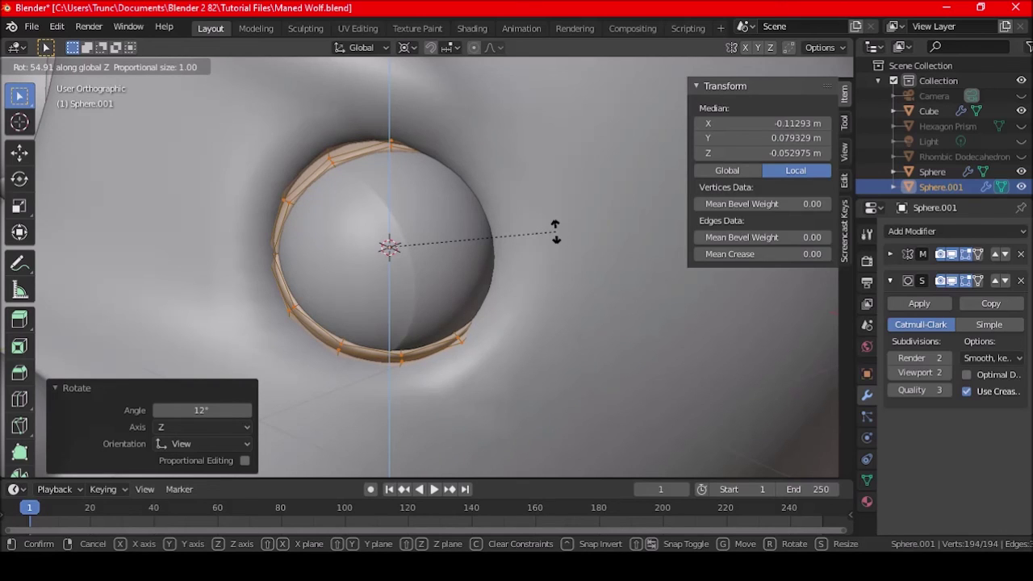
pyautogui.write('39')
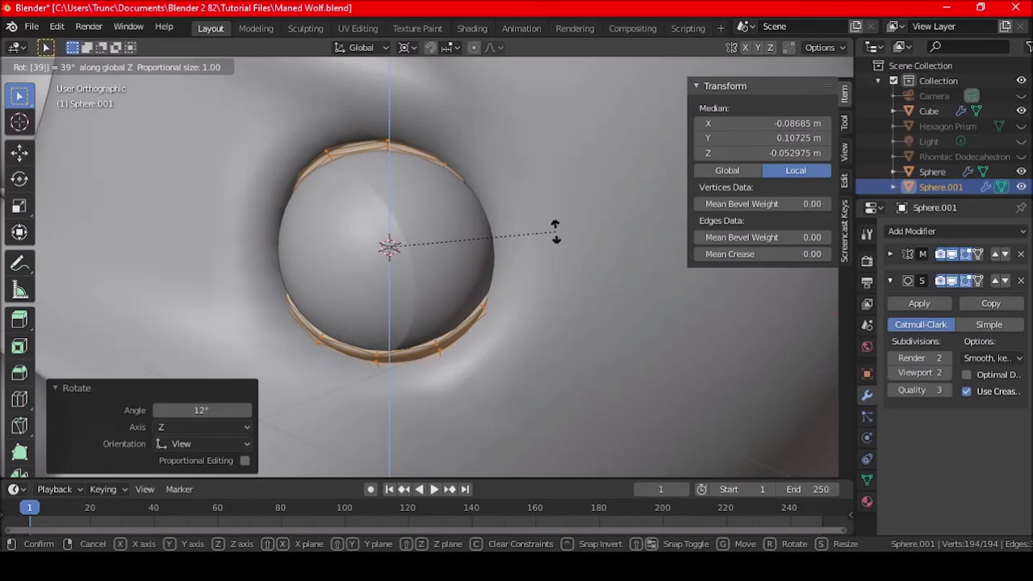
pyautogui.press('BackSpace')
pyautogui.write('6')
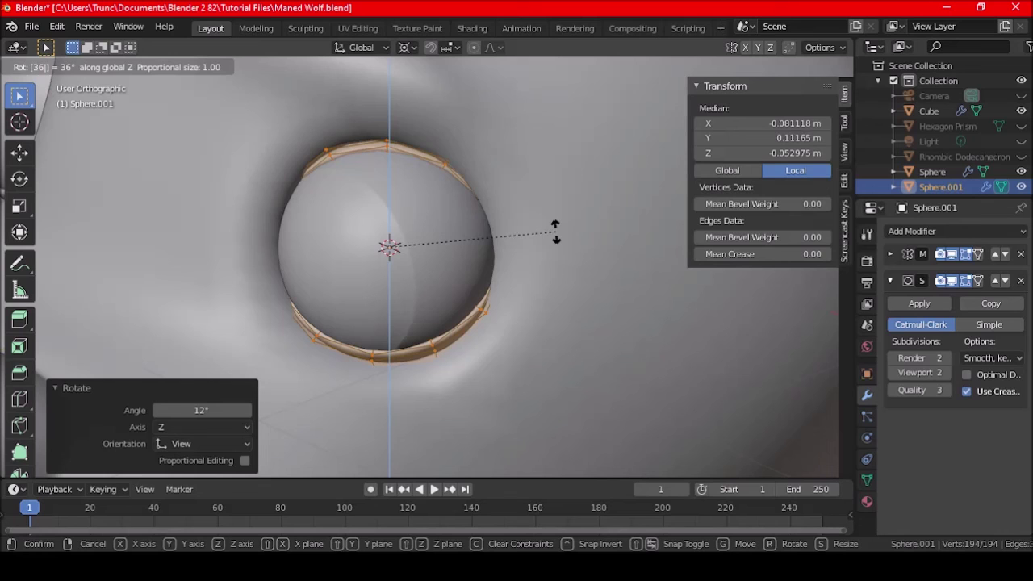
pyautogui.press('Return')
# - Return to Object Mode and check how the eyelids sit on the whole head
pyautogui.scroll(-4, 556, 232)
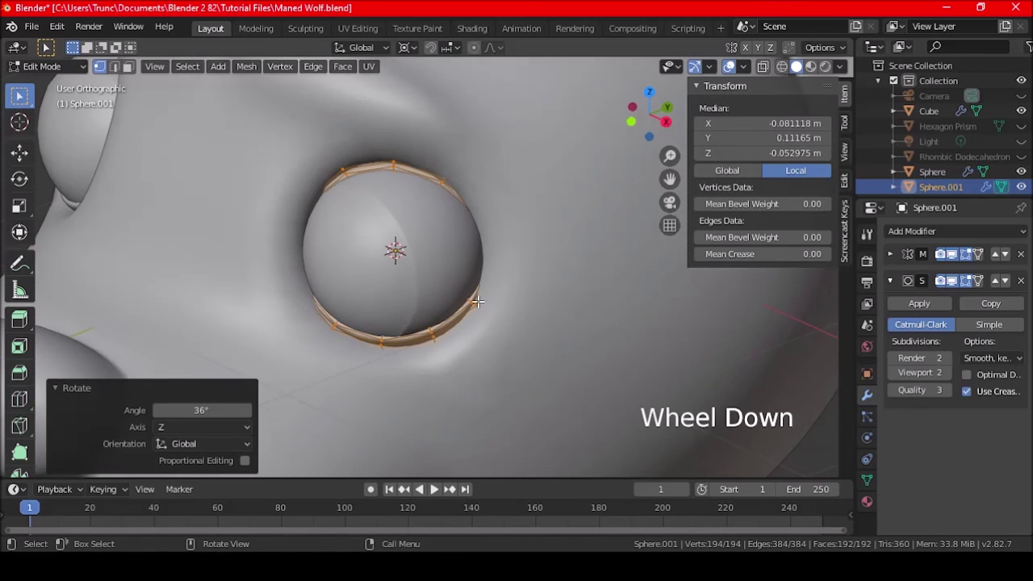
pyautogui.moveTo(470, 304); pyautogui.dragTo(495, 310, button='middle')
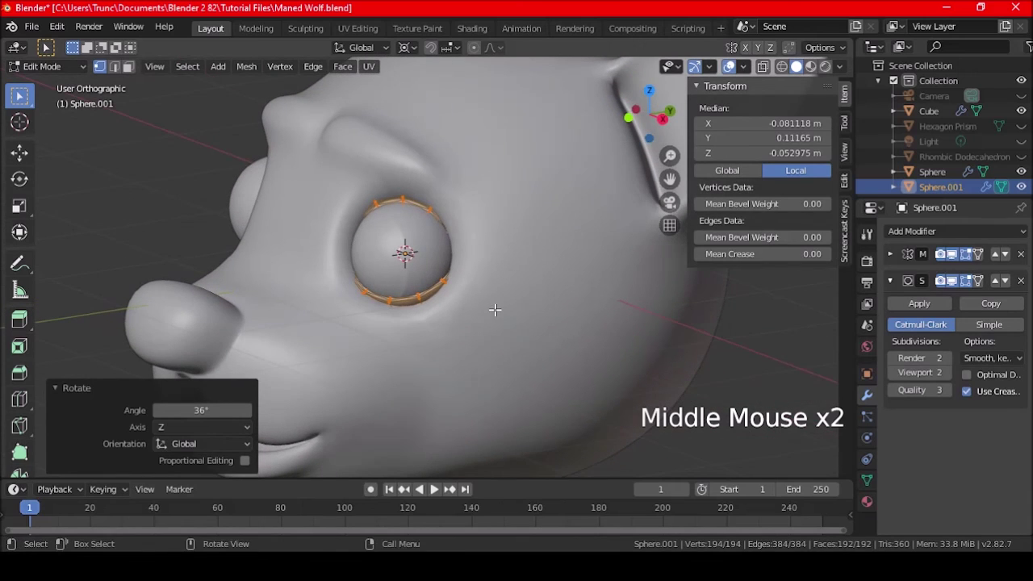
pyautogui.press('Tab')
pyautogui.scroll(-3, 485, 315)
pyautogui.keyDown('shift'); pyautogui.moveTo(433, 323); pyautogui.dragTo(502, 348, button='middle'); pyautogui.keyUp('shift')
pyautogui.scroll(-1, 461, 330)
pyautogui.scroll(1, 480, 335)
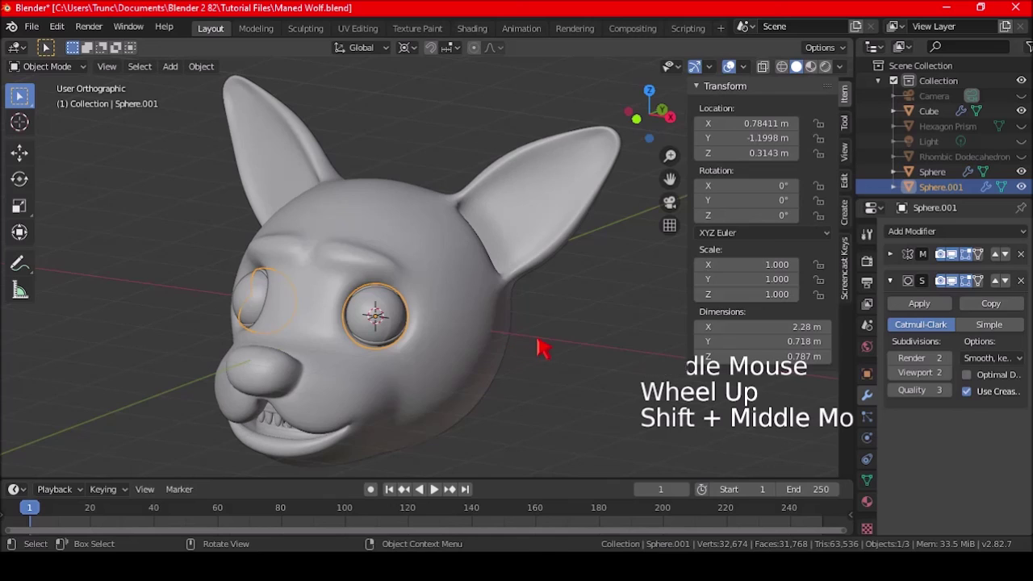
# - Deselect all objects and save the Maned Wolf.blend file
pyautogui.press('a')
pyautogui.press('a')
pyautogui.press('a')
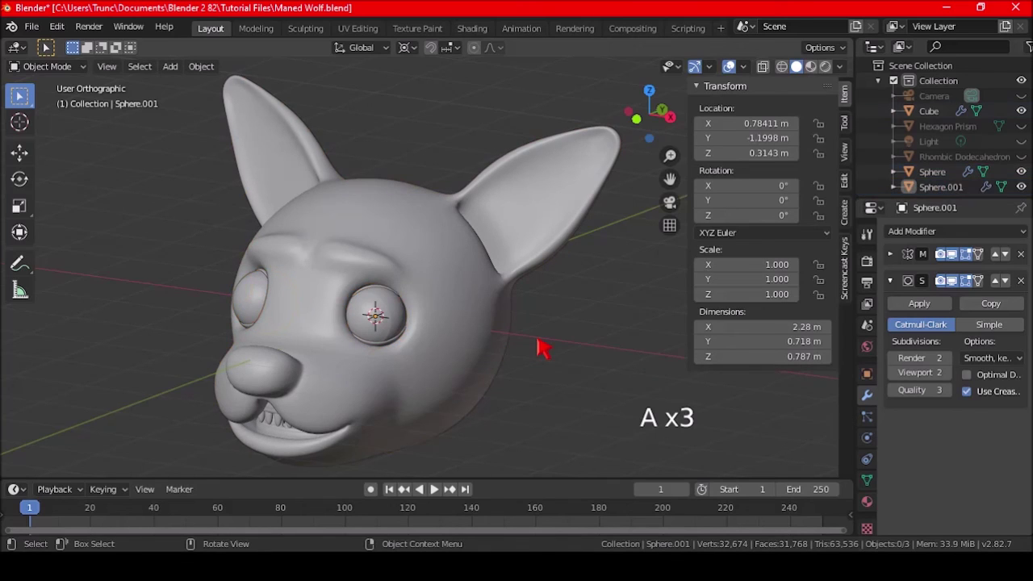
pyautogui.hotkey('ctrl', 's')
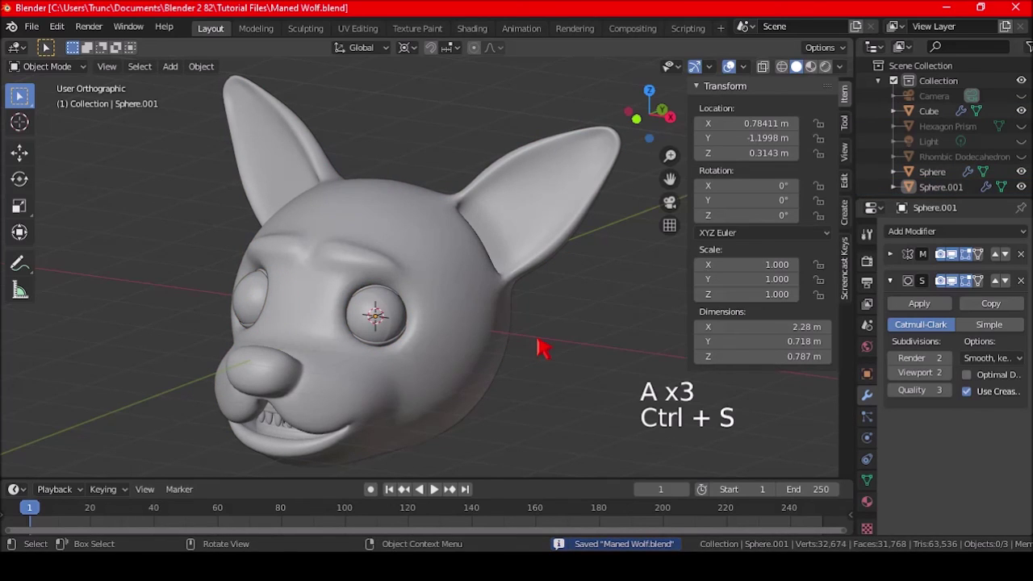